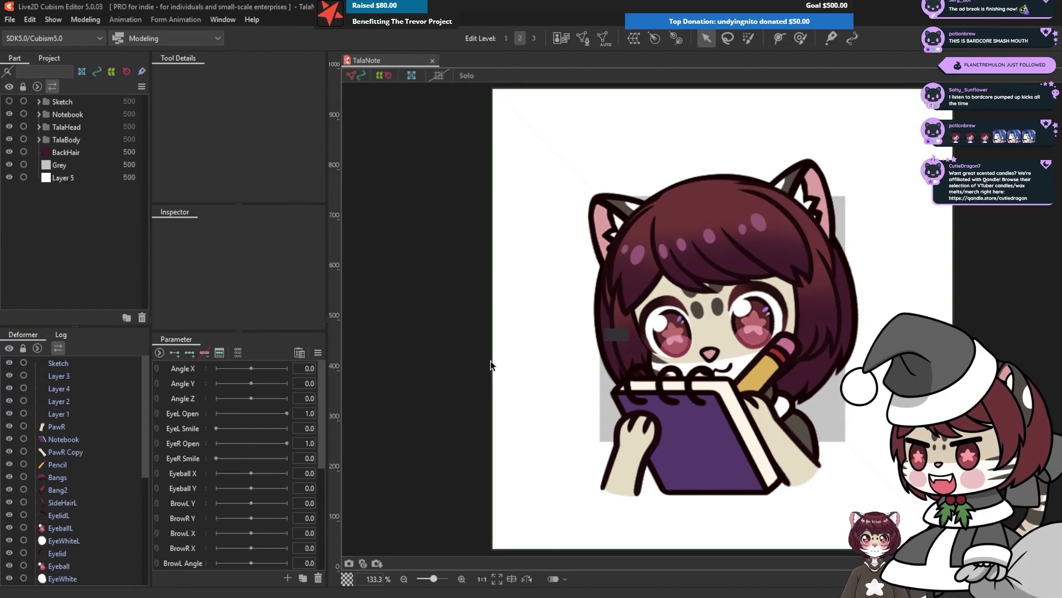
# Delete all the default parameters, from Angle X down through the Hair Move entries
pyautogui.scroll(-5, 192, 454)
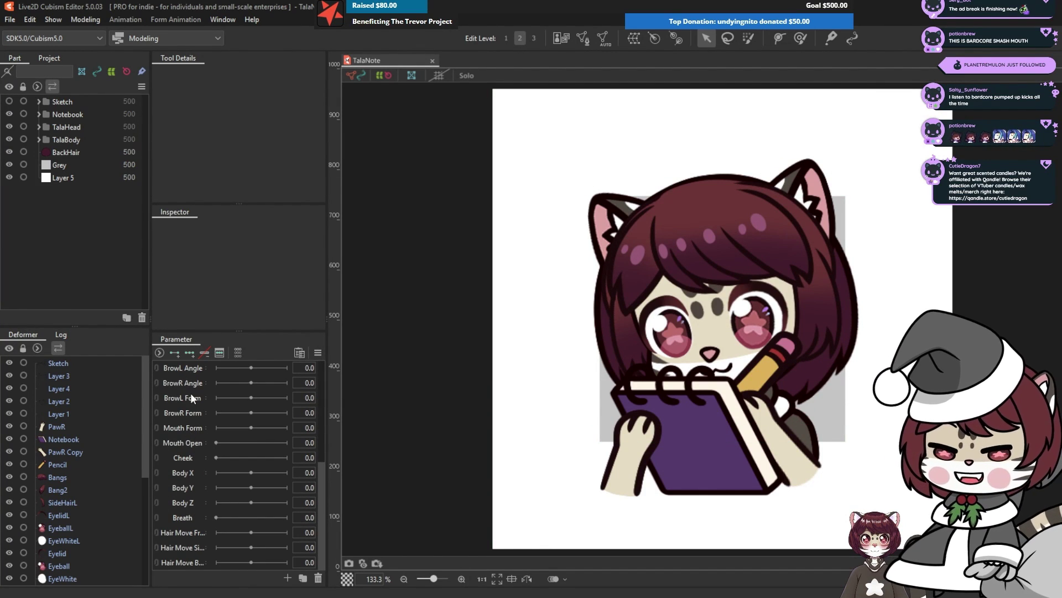
pyautogui.scroll(5, 190, 416)
pyautogui.scroll(-5, 182, 463)
pyautogui.scroll(5, 172, 448)
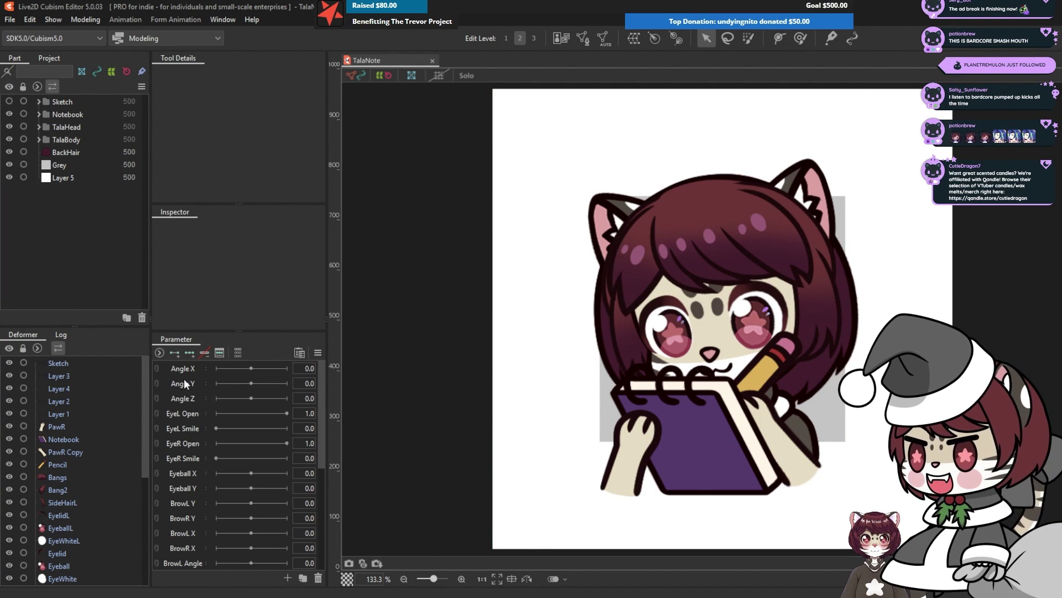
pyautogui.moveTo(183, 379); pyautogui.dragTo(185, 542)
pyautogui.scroll(-5, 201, 454)
pyautogui.scroll(5, 203, 441)
pyautogui.scroll(-4, 193, 522)
pyautogui.scroll(2, 194, 521)
pyautogui.moveTo(184, 455); pyautogui.dragTo(185, 563)
pyautogui.scroll(-3, 186, 530)
pyautogui.press('Delete')
pyautogui.press('Return')
# Delete the sketch art meshes: Sketch, Layer 3, Layer 4, Layer 2 and Layer 1
pyautogui.click(60, 414)
pyautogui.click(62, 372)
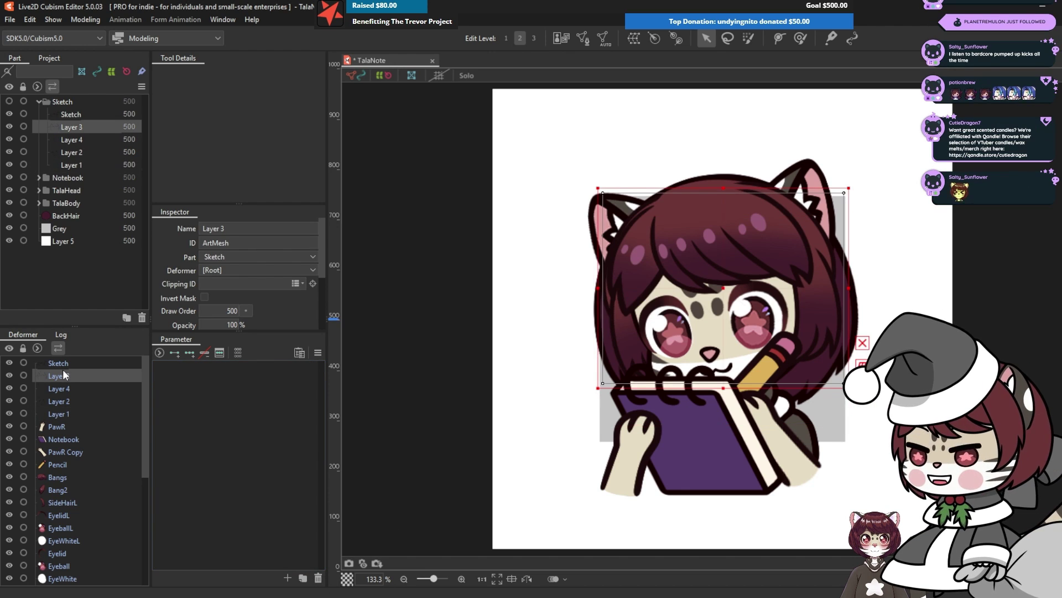
pyautogui.moveTo(68, 365); pyautogui.dragTo(62, 414)
pyautogui.press('Delete')
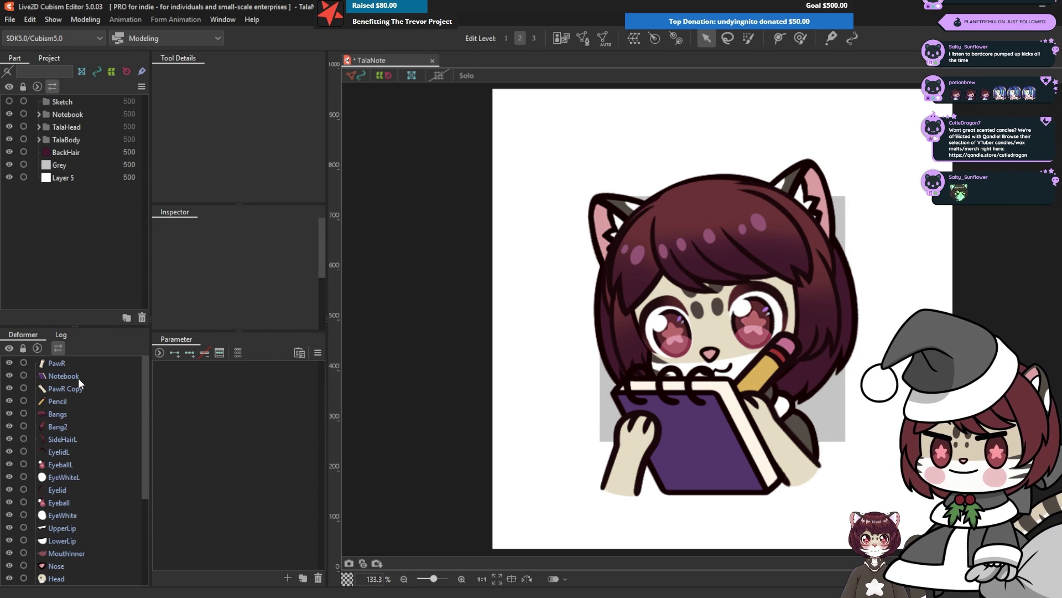
# Generate automatic meshes with the Standard preset for every character part from PawR through BackHair, leaving out Grey and Layer 5
pyautogui.click(66, 365)
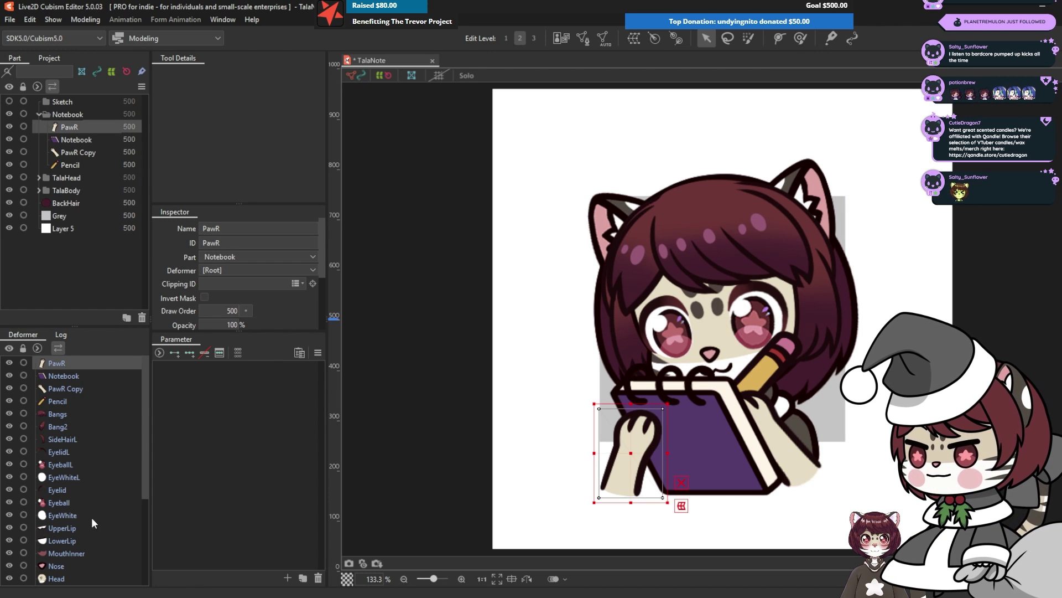
pyautogui.scroll(-4, 60, 574)
pyautogui.keyDown('shift'); pyautogui.click(66, 550); pyautogui.keyUp('shift')
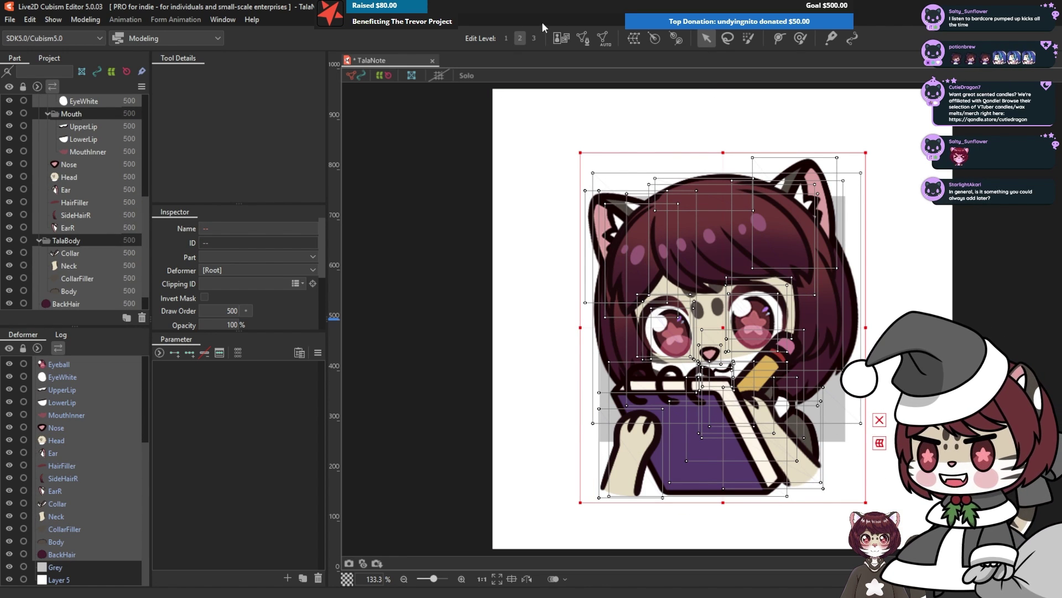
pyautogui.click(604, 39)
pyautogui.click(309, 225)
pyautogui.click(284, 237)
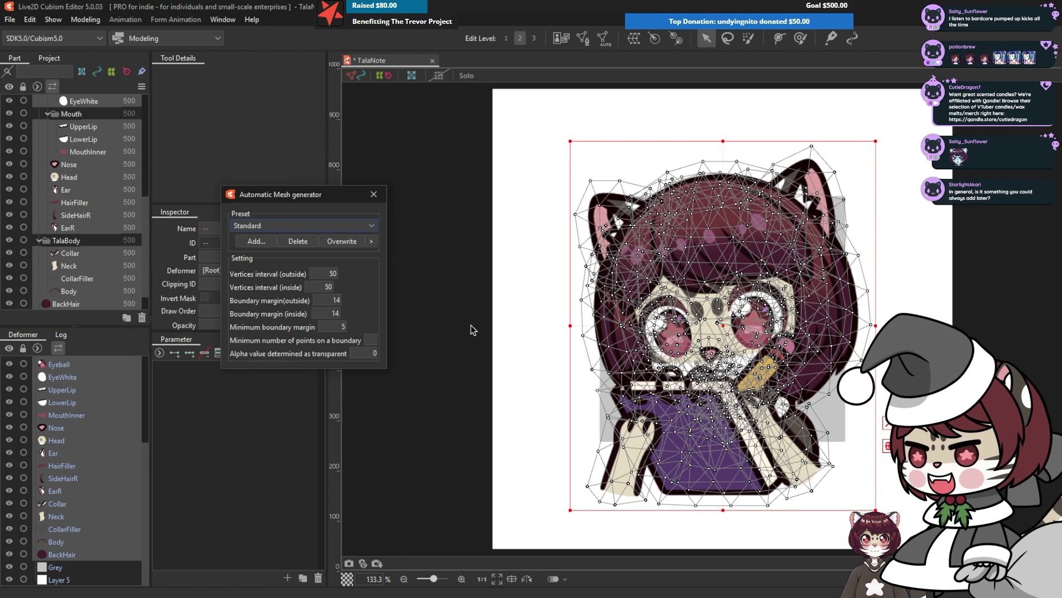
pyautogui.click(374, 194)
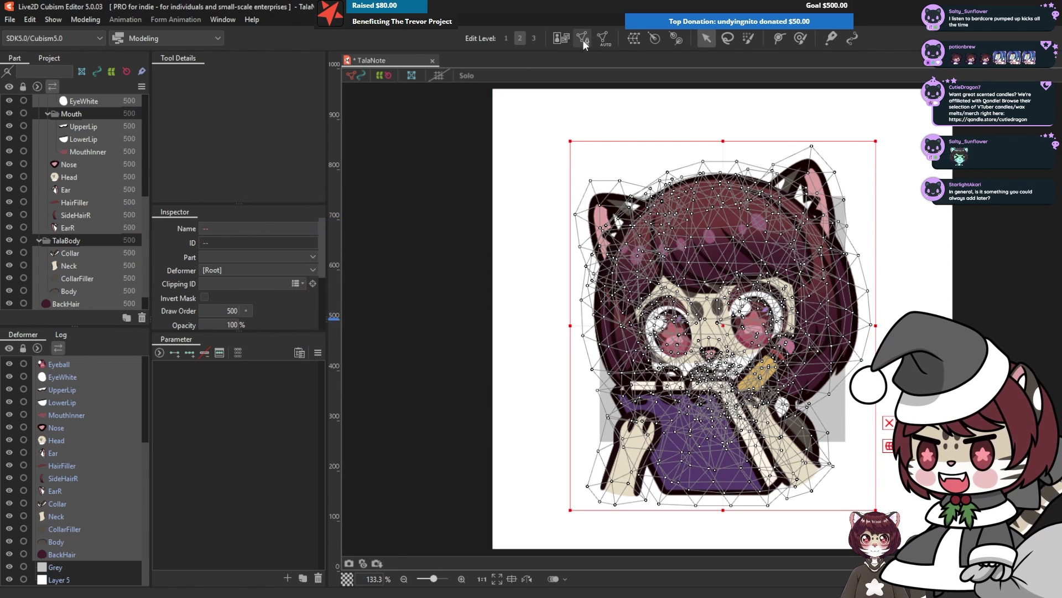
pyautogui.click(605, 39)
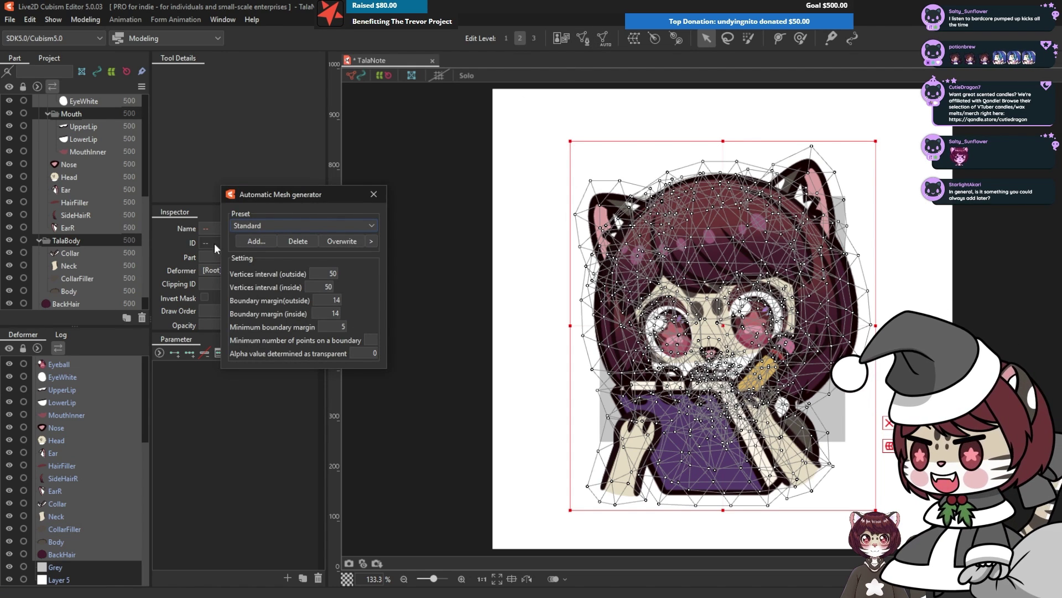
pyautogui.click(255, 226)
pyautogui.click(257, 238)
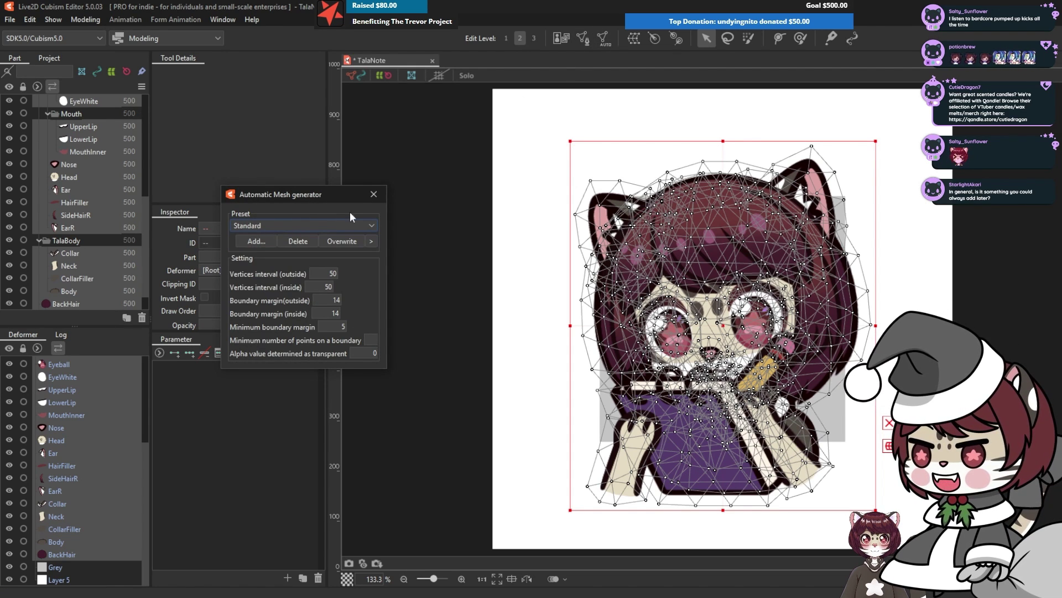
pyautogui.click(374, 199)
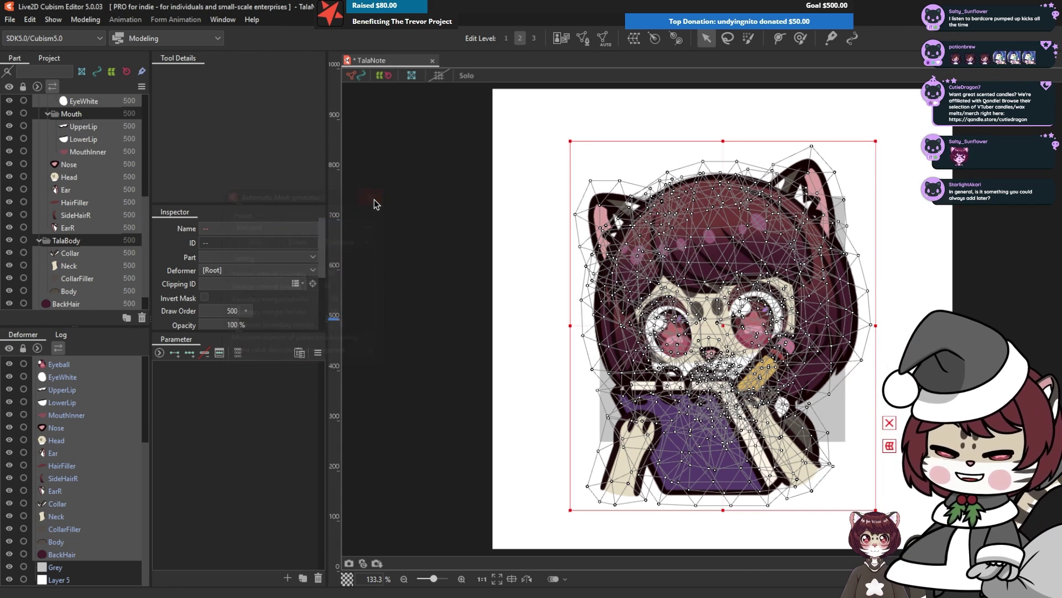
pyautogui.click(489, 200)
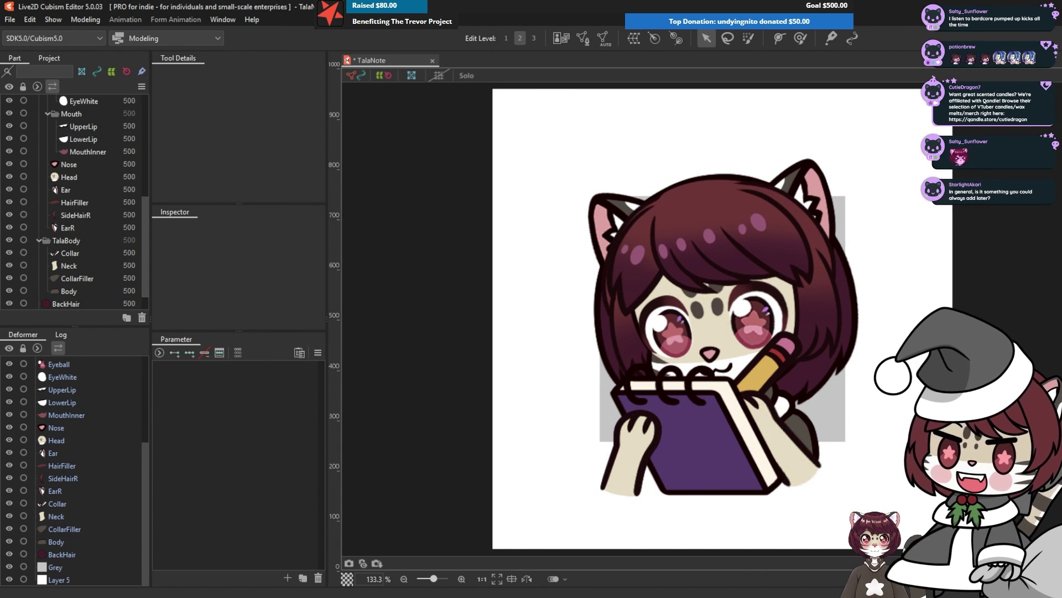
pyautogui.scroll(4, 93, 237)
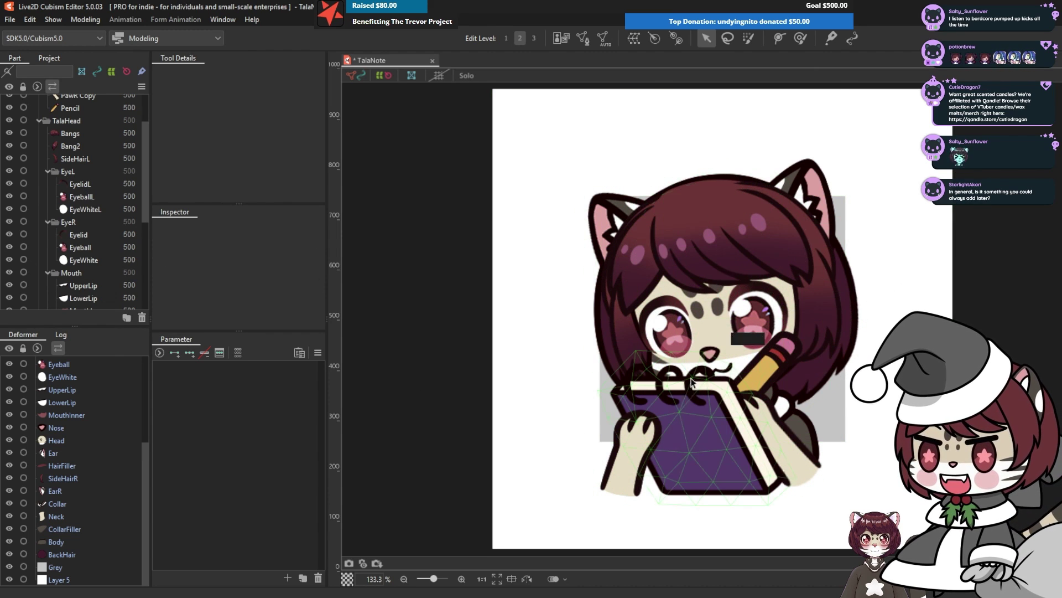
pyautogui.scroll(2, 725, 418)
pyautogui.scroll(-2, 622, 325)
pyautogui.scroll(1, 748, 245)
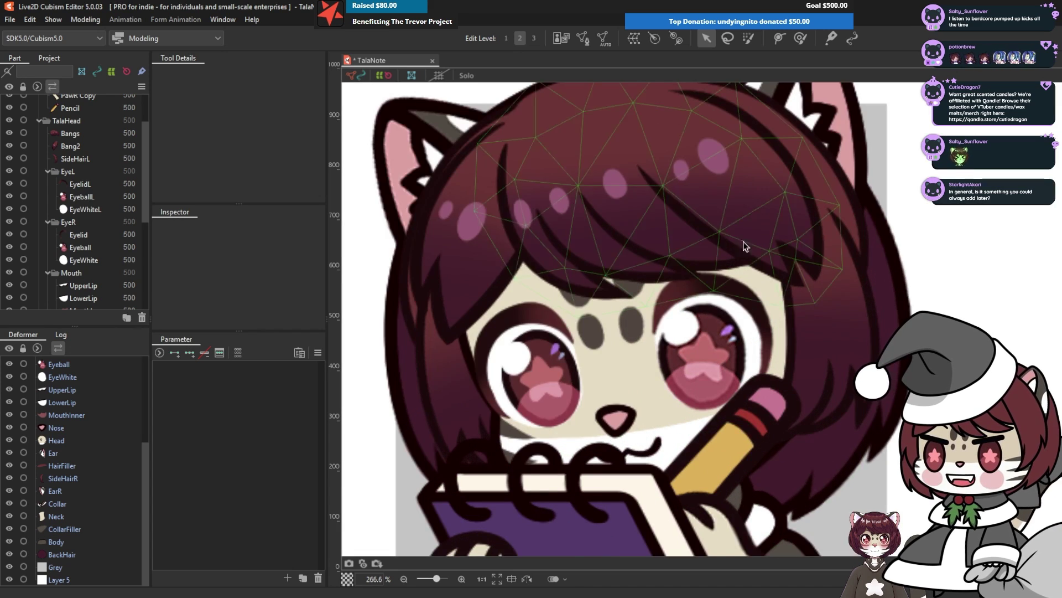
pyautogui.scroll(-2, 720, 255)
pyautogui.scroll(1, 675, 265)
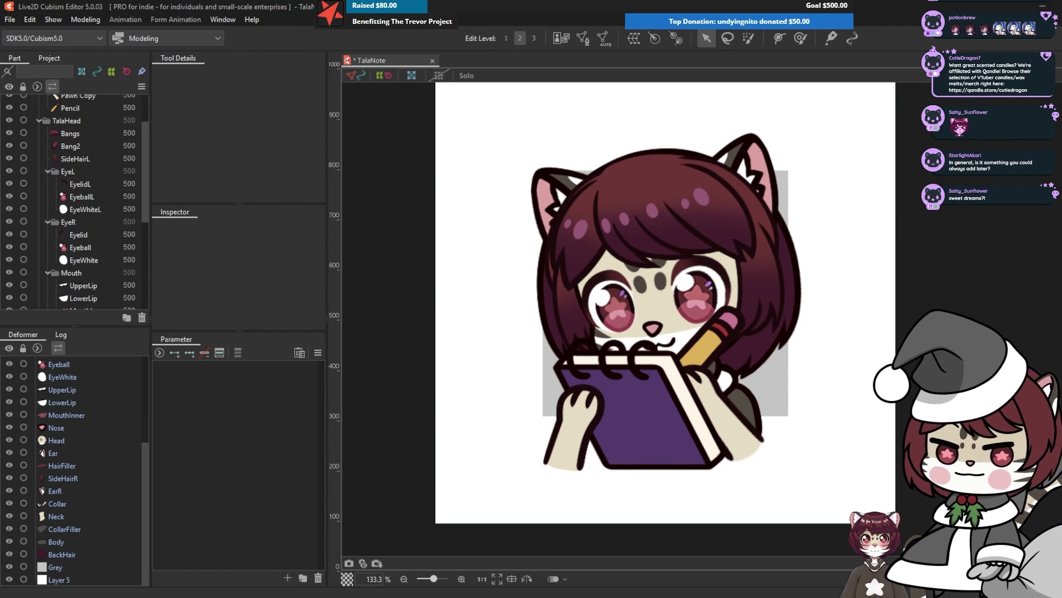
# Switch to Media Player, scrub through the cow animation as a motion reference, and close the player
pyautogui.hotkey('alt', 'Tab')
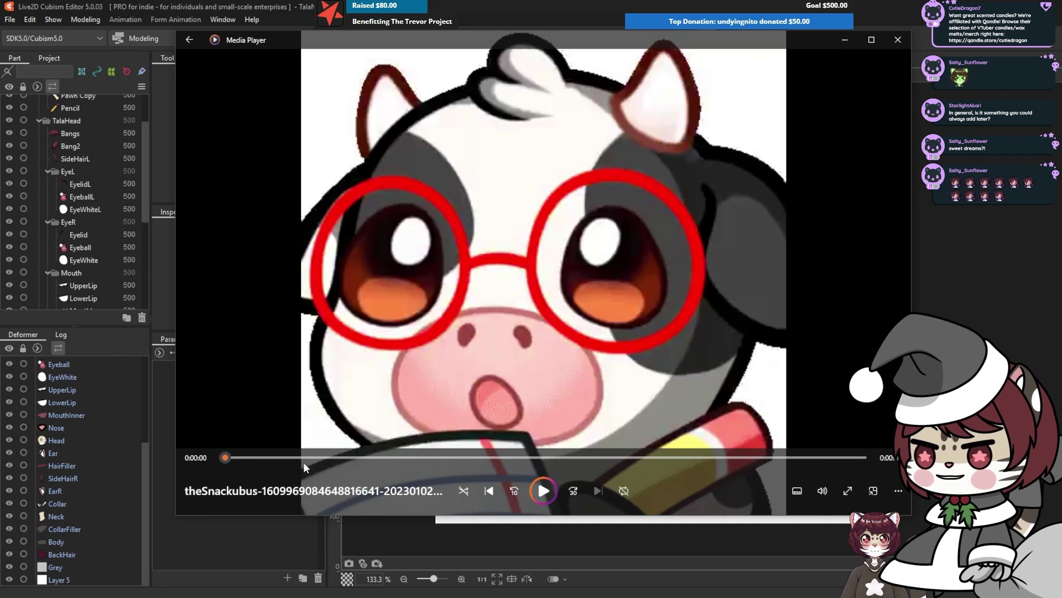
pyautogui.moveTo(250, 457); pyautogui.dragTo(845, 494)
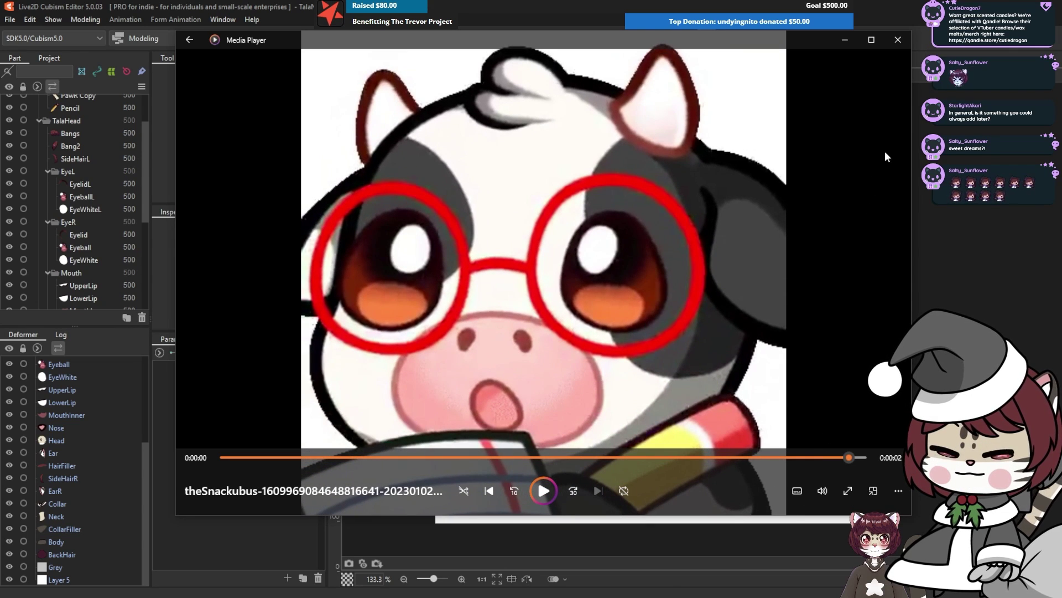
pyautogui.click(897, 40)
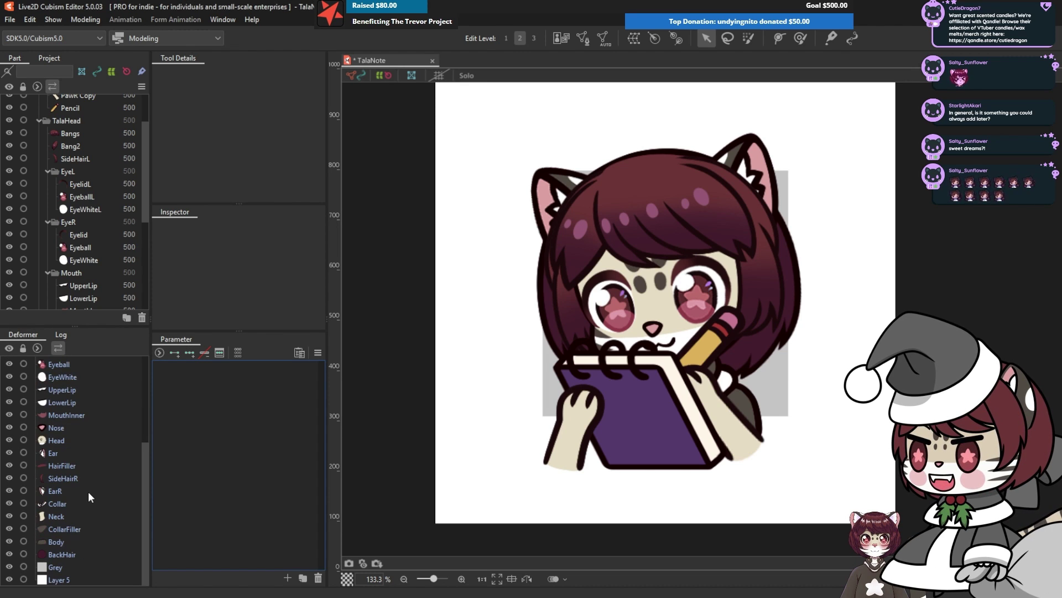
# Create a warp deformer named TalaHead as the parent of all head parts from Bangs through EarR plus BackHair
pyautogui.scroll(4, 56, 405)
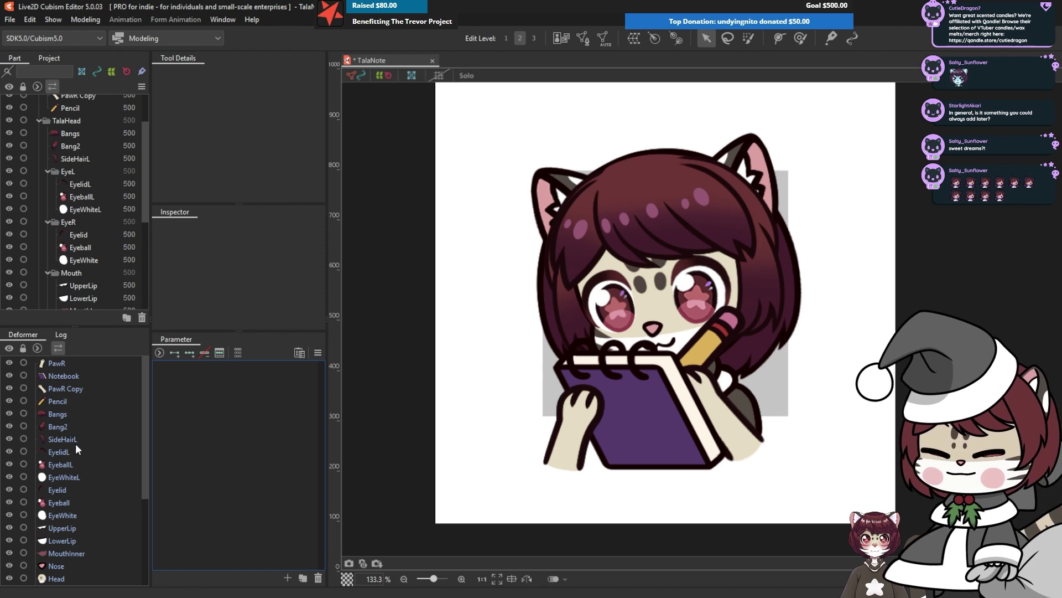
pyautogui.scroll(-4, 54, 406)
pyautogui.click(59, 433)
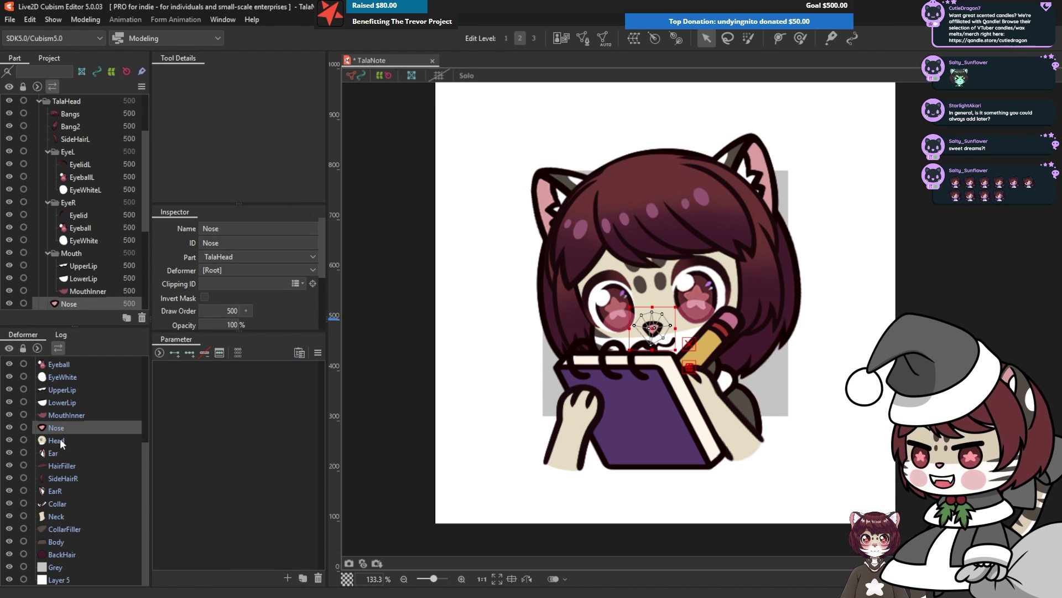
pyautogui.click(58, 555)
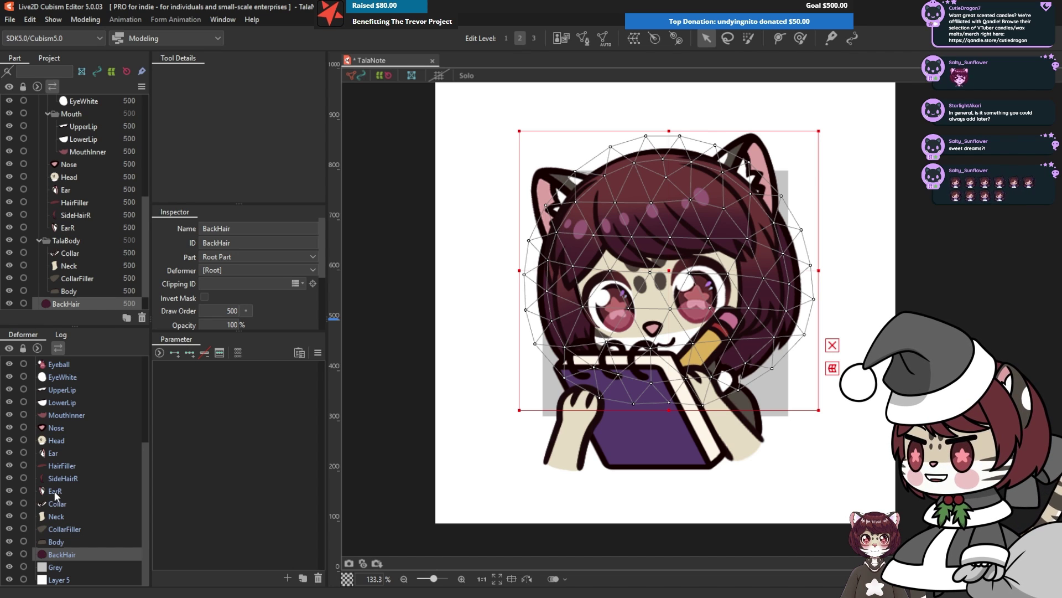
pyautogui.moveTo(56, 491); pyautogui.dragTo(79, 391)
pyautogui.scroll(4, 79, 391)
pyautogui.moveTo(75, 515); pyautogui.dragTo(70, 412)
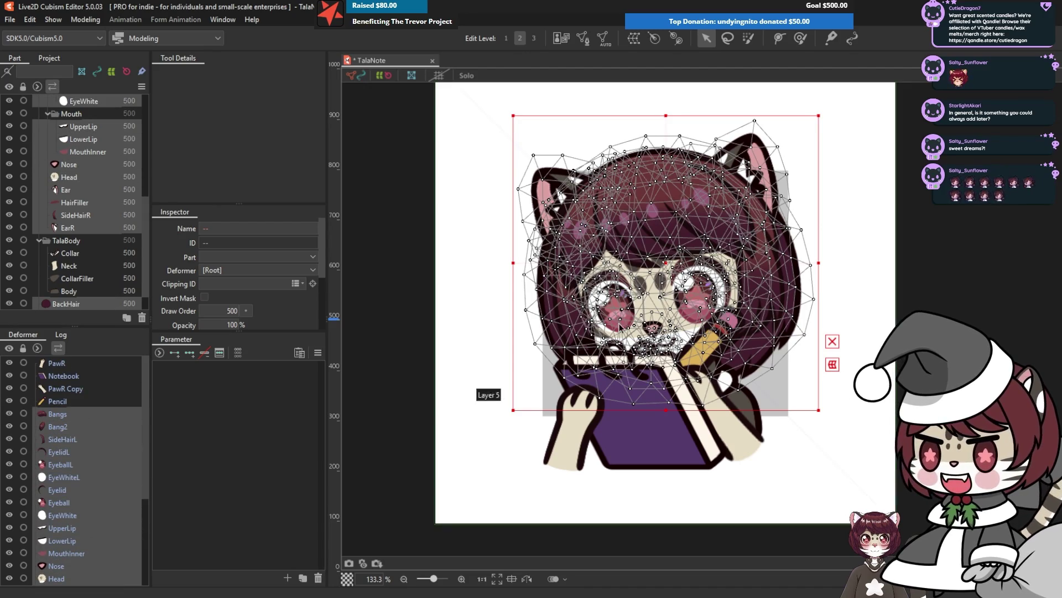
pyautogui.moveTo(648, 267)
pyautogui.mouseDown()
pyautogui.moveTo(689, 264)
pyautogui.moveTo(653, 198)
pyautogui.moveTo(701, 191)
pyautogui.moveTo(664, 289)
pyautogui.moveTo(595, 196)
pyautogui.moveTo(761, 224)
pyautogui.mouseUp()
pyautogui.hotkey('ctrl', 'z')
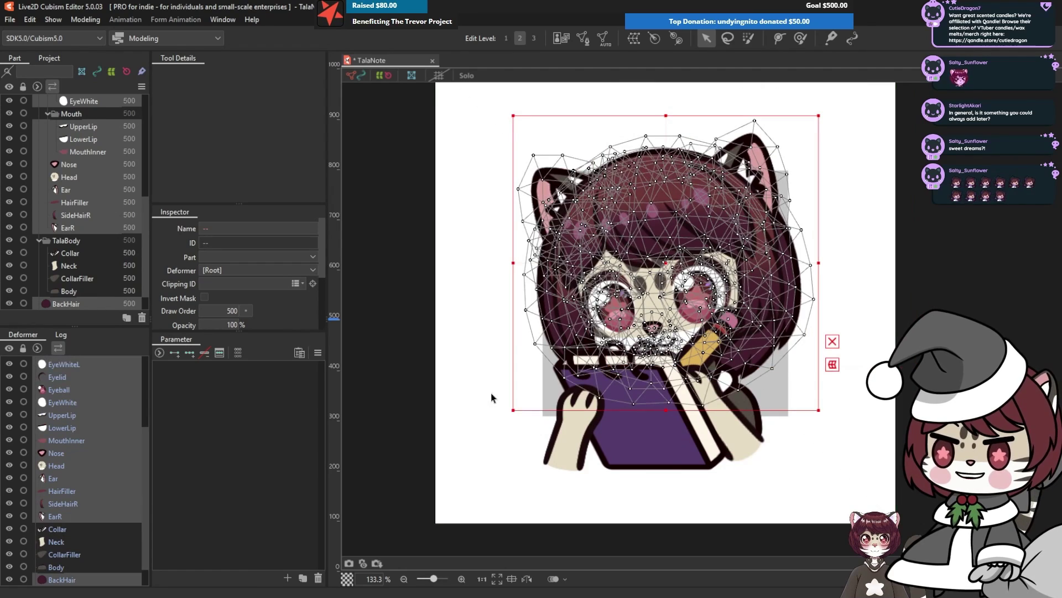
pyautogui.click(635, 40)
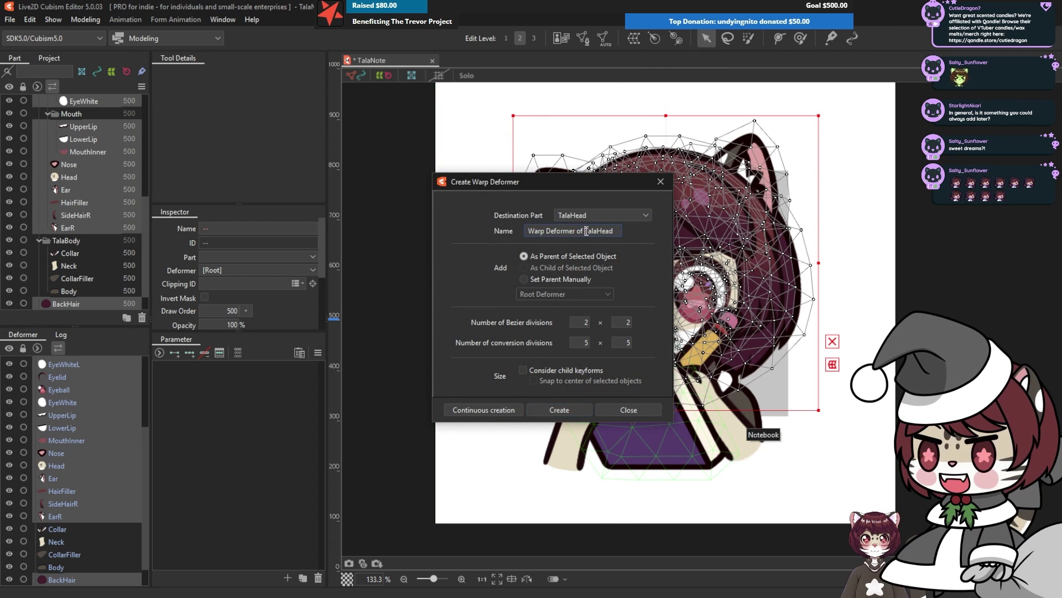
pyautogui.moveTo(587, 232); pyautogui.dragTo(380, 240)
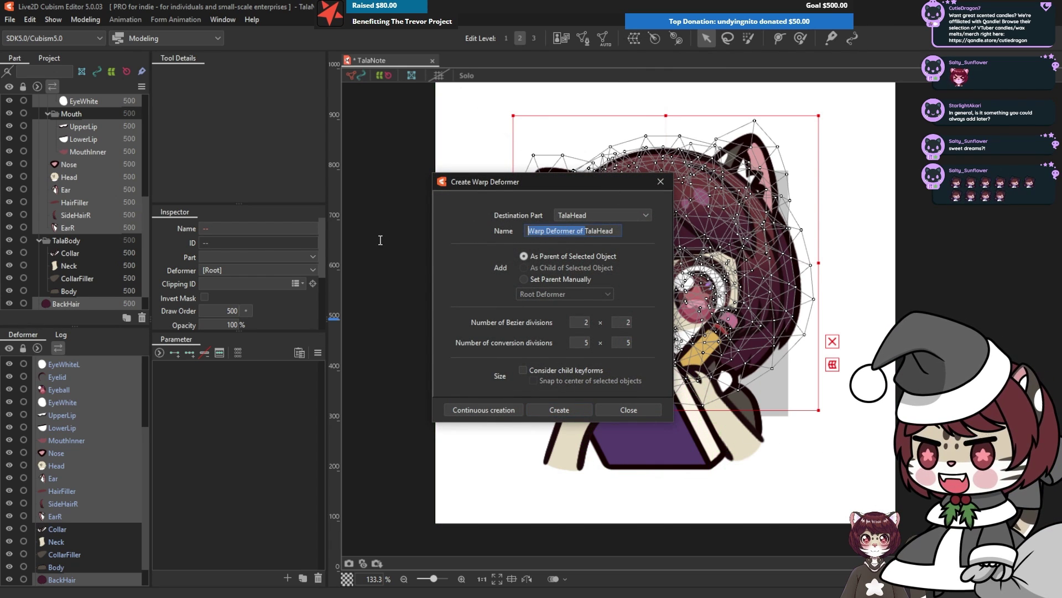
pyautogui.click(563, 408)
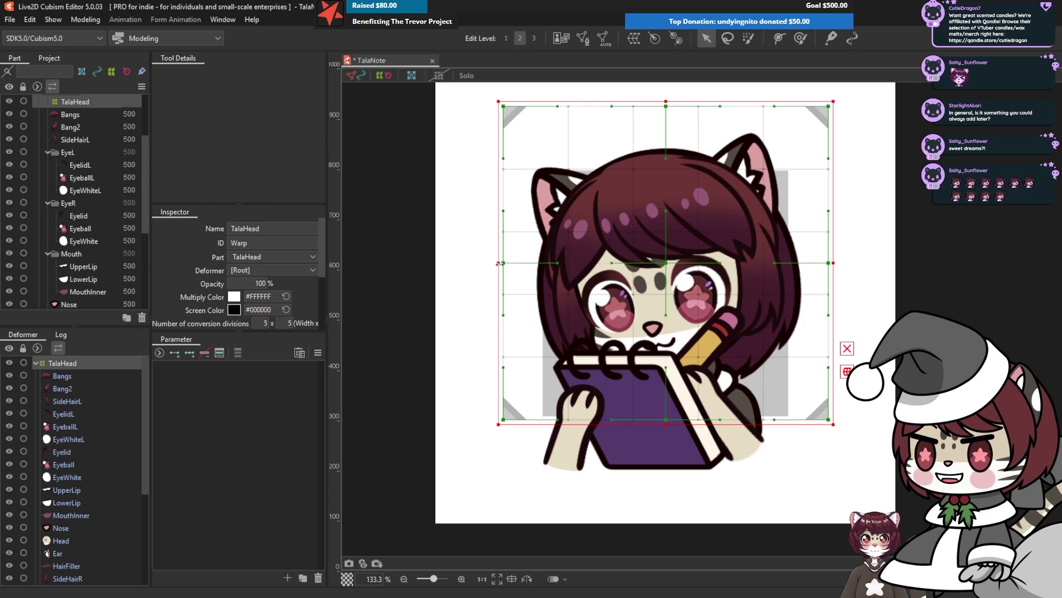
# Enlarge the TalaHead warp deformer's frame around its center so it extends well beyond the head
pyautogui.moveTo(504, 263); pyautogui.dragTo(721, 272)
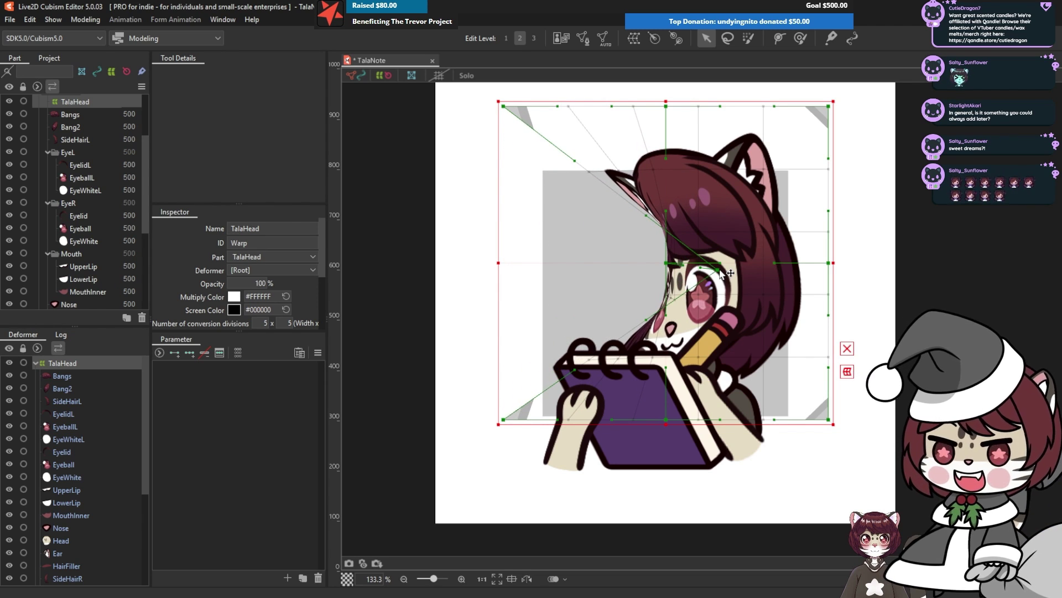
pyautogui.hotkey('ctrl', 'z')
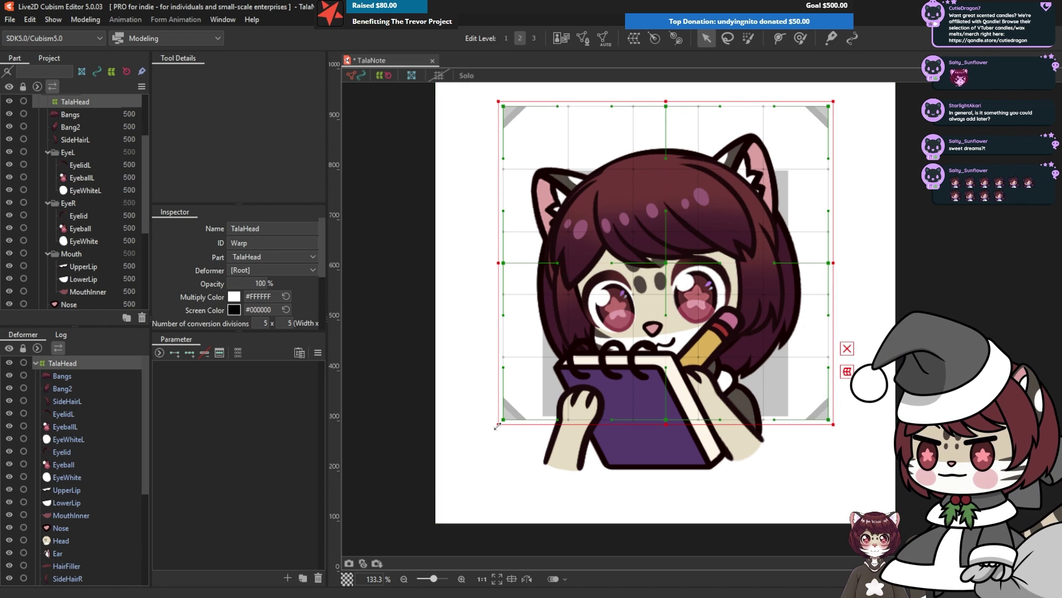
pyautogui.moveTo(497, 425); pyautogui.dragTo(449, 468)
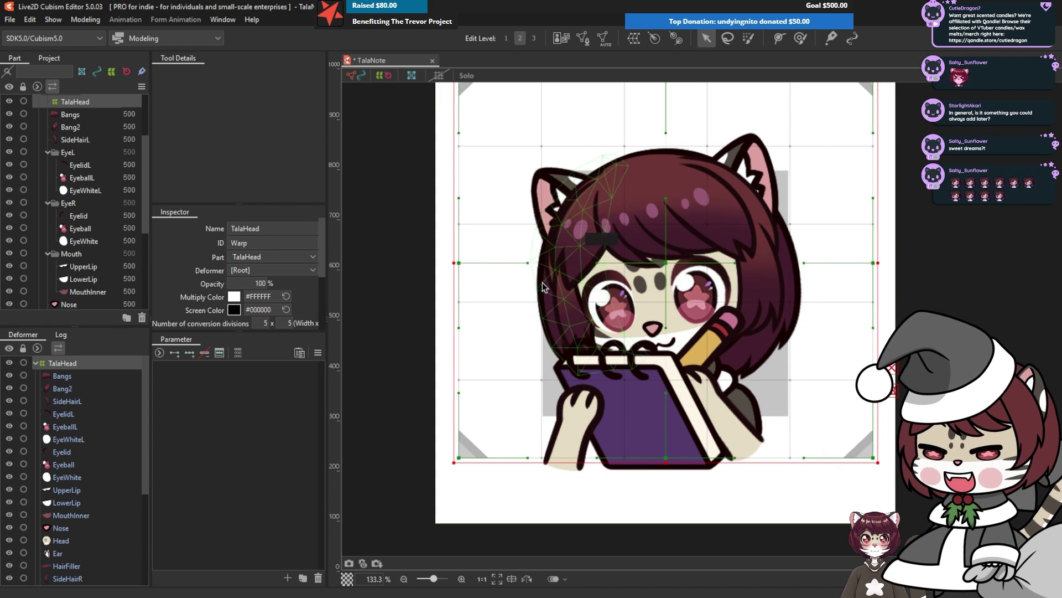
# Create a warp deformer named Notebook as the parent of PawR, Notebook, PawR Copy and Pencil
pyautogui.click(35, 363)
pyautogui.click(61, 437)
pyautogui.click(65, 426)
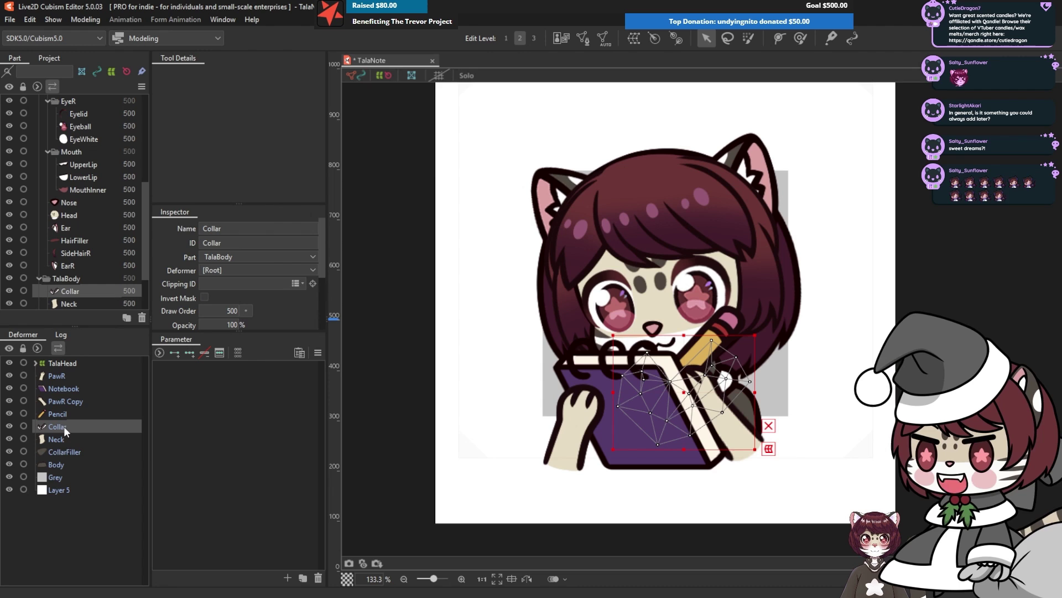
pyautogui.click(60, 454)
pyautogui.click(71, 375)
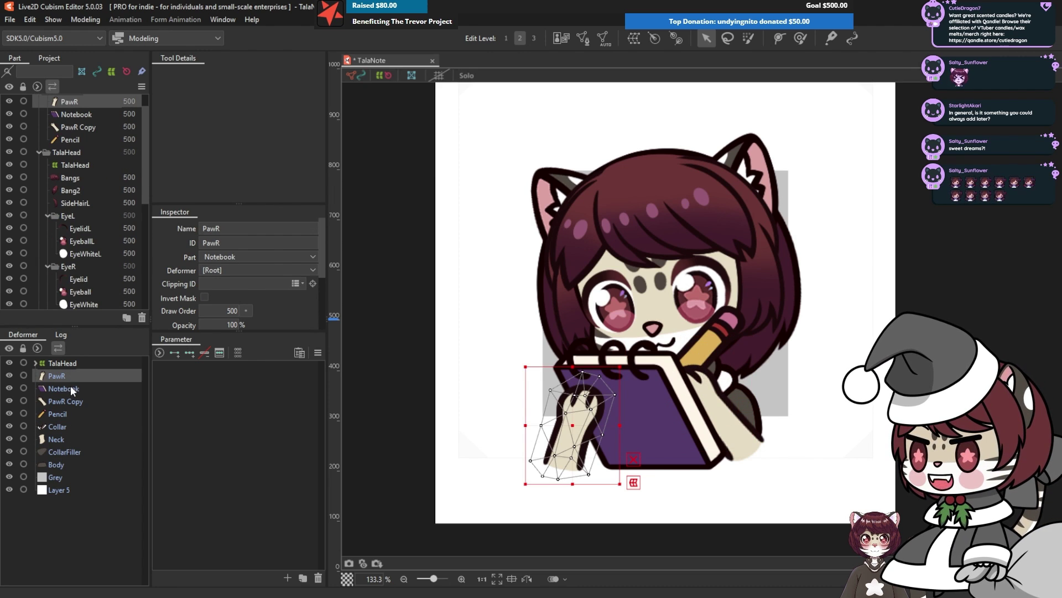
pyautogui.click(70, 385)
# Create a warp deformer named TalaBody as the parent of Collar, Neck, CollarFiller and Body, and collapse the deformer hierarchy
pyautogui.click(61, 437)
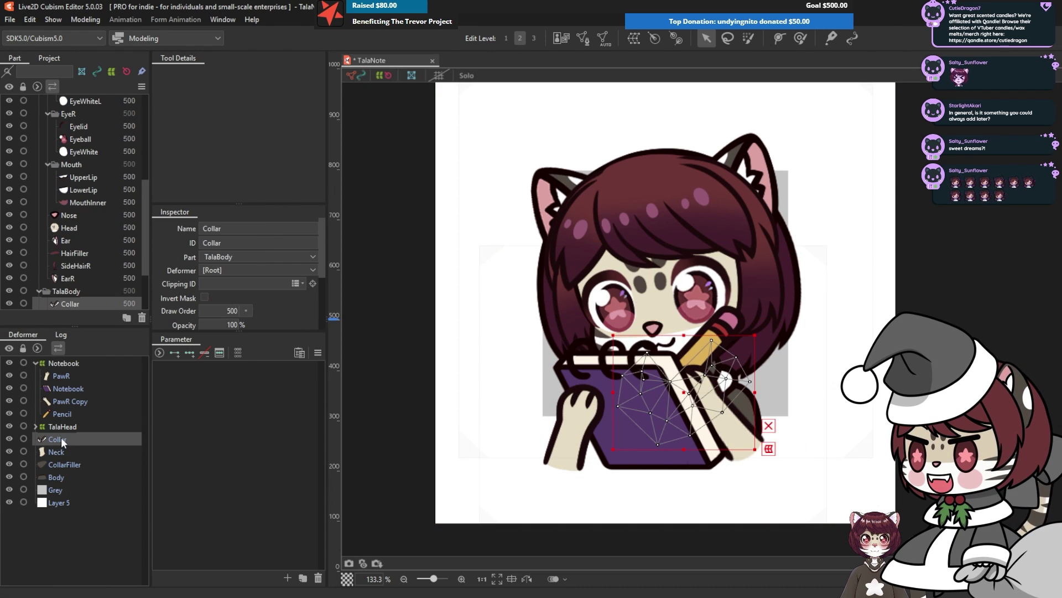
pyautogui.keyDown('ctrl'); pyautogui.click(60, 451); pyautogui.keyUp('ctrl')
pyautogui.keyDown('ctrl'); pyautogui.click(61, 463); pyautogui.keyUp('ctrl')
pyautogui.keyDown('ctrl'); pyautogui.click(61, 473); pyautogui.keyUp('ctrl')
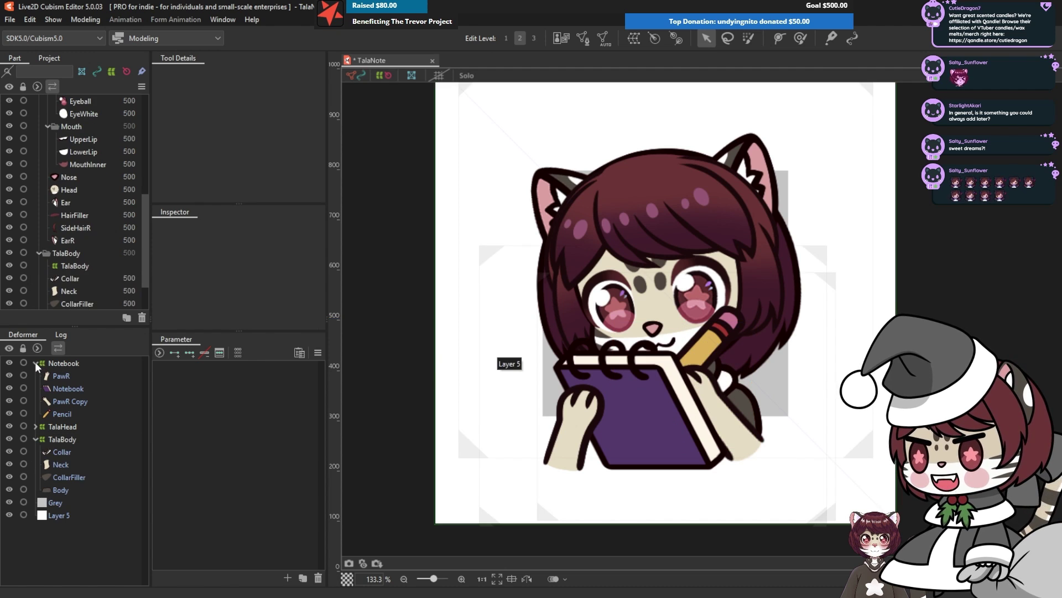
pyautogui.click(36, 351)
pyautogui.click(37, 351)
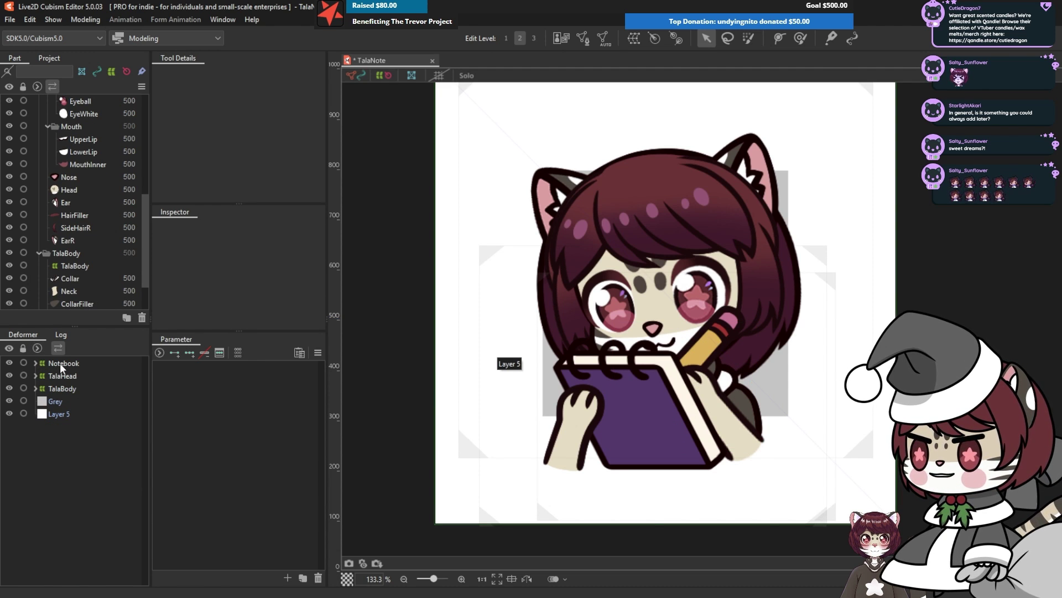
# Check the areas covered by the Notebook, TalaHead and TalaBody warp deformers on the canvas
pyautogui.click(60, 363)
pyautogui.click(61, 377)
pyautogui.click(63, 389)
pyautogui.click(65, 376)
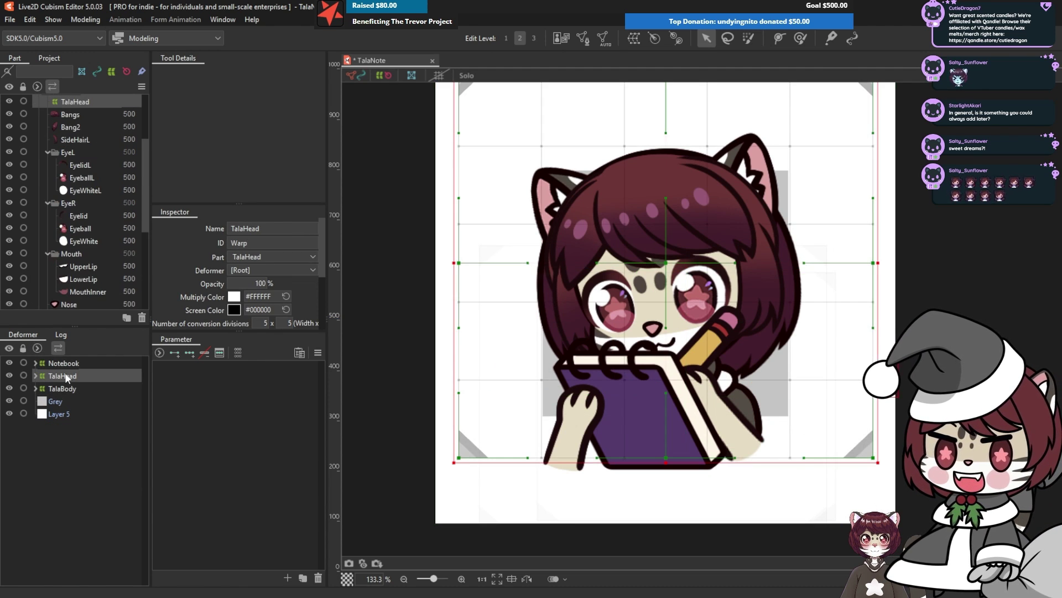
# Review the frames of the Notebook, TalaHead and TalaBody warp deformers one by one, ending on TalaHead
pyautogui.click(68, 363)
pyautogui.click(66, 376)
pyautogui.click(57, 390)
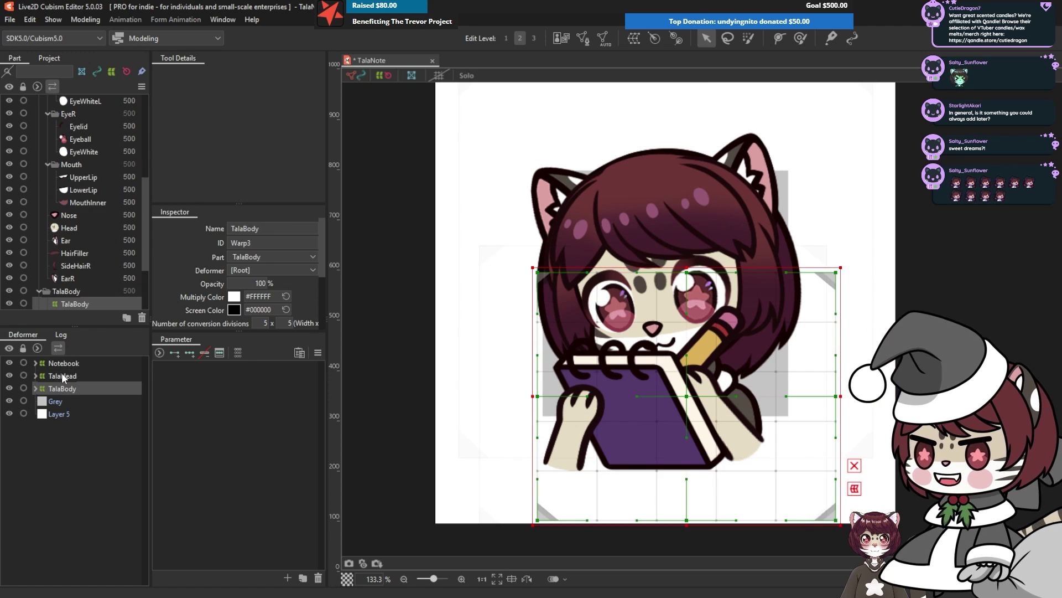
pyautogui.click(62, 374)
pyautogui.click(671, 506)
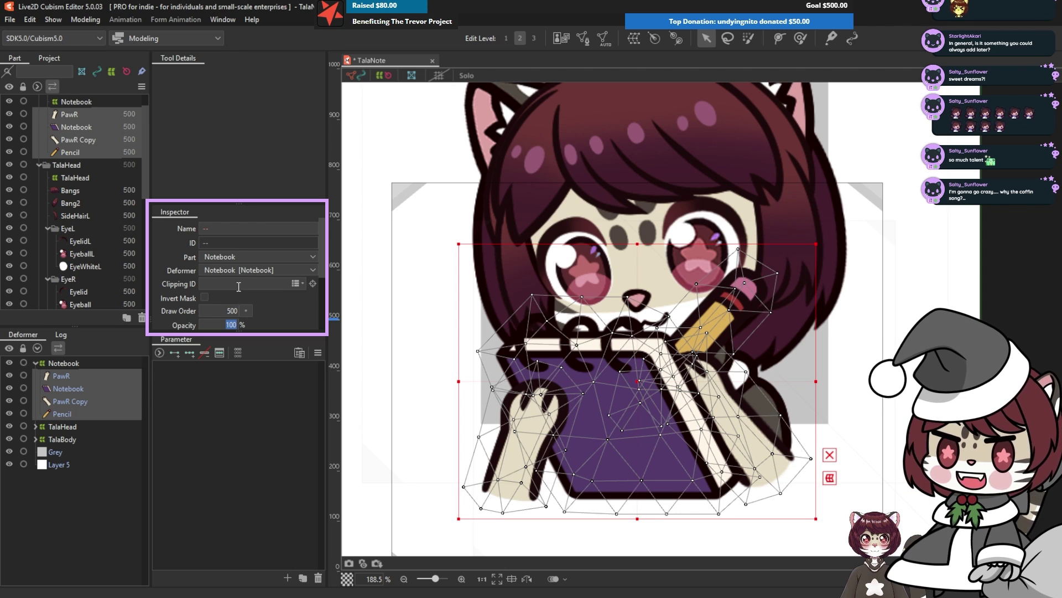
# Lower the opacity of PawR, Notebook, PawR Copy and Pencil so the face behind them can be worked on
pyautogui.press('Return')
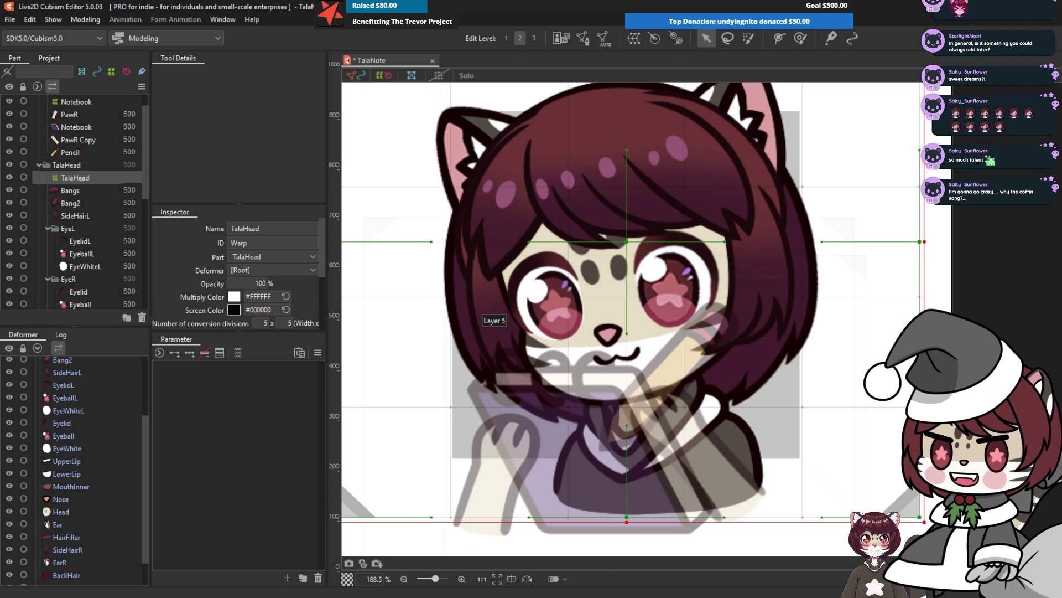
# Create a parameter named Mouth Open with the ID MouthOpen, minimum 0.0, default 0.0 and maximum 1.0
pyautogui.click(288, 577)
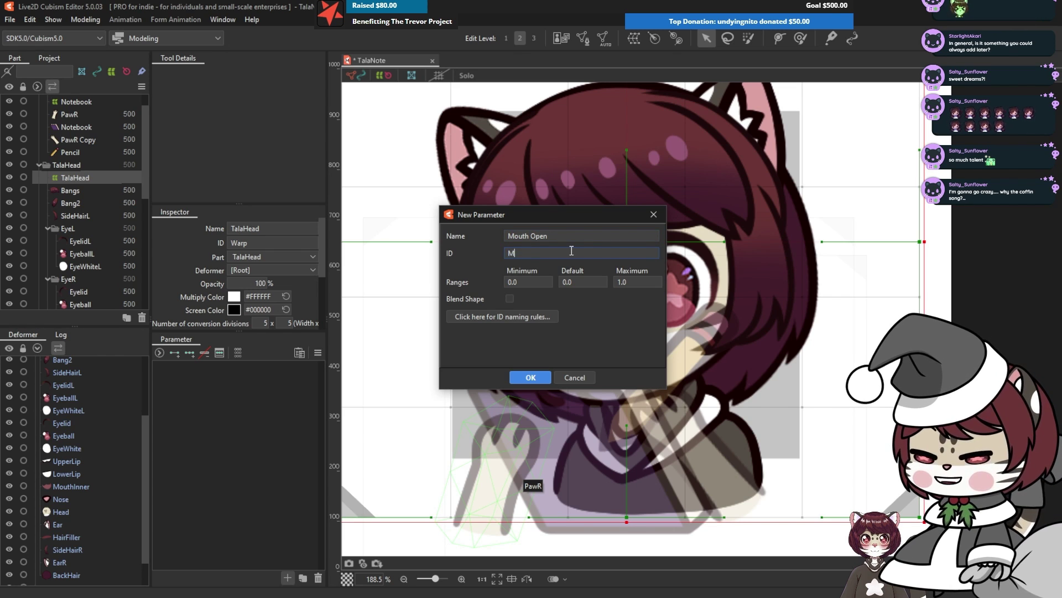
pyautogui.click(572, 251)
pyautogui.write('Mouth')
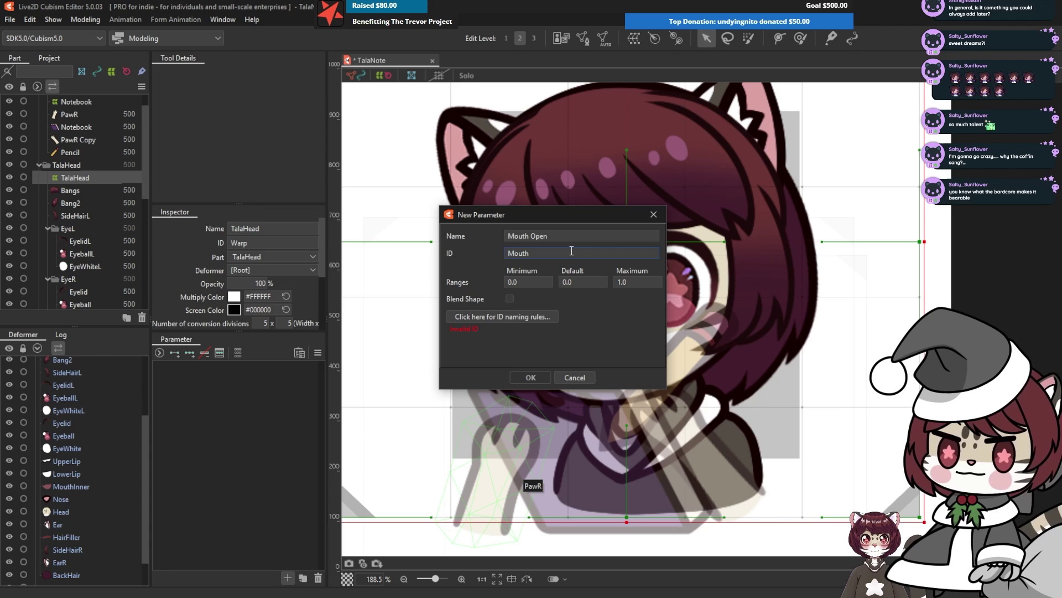
pyautogui.write('Open')
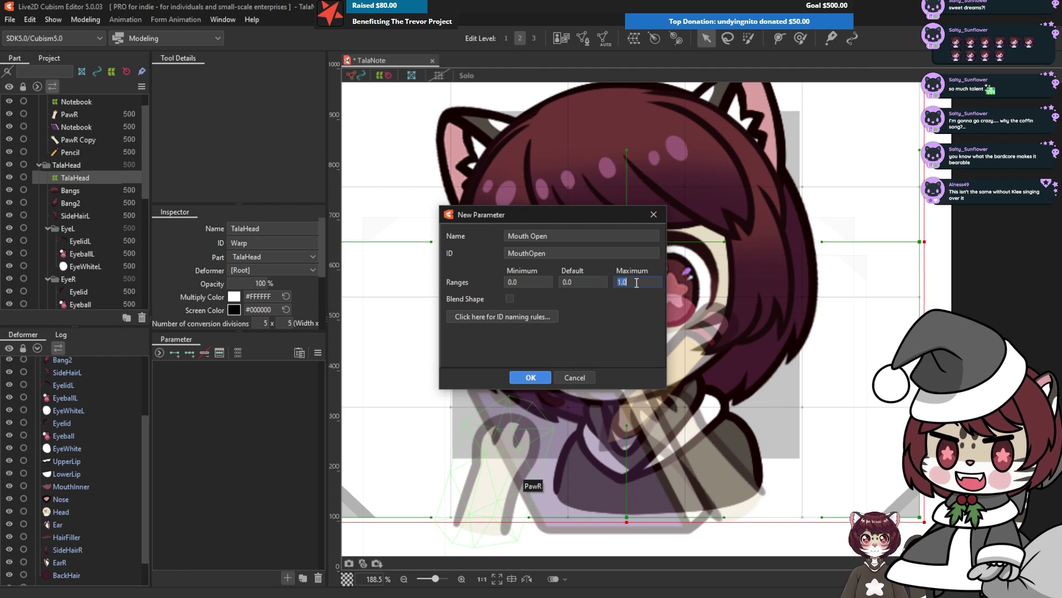
pyautogui.click(531, 378)
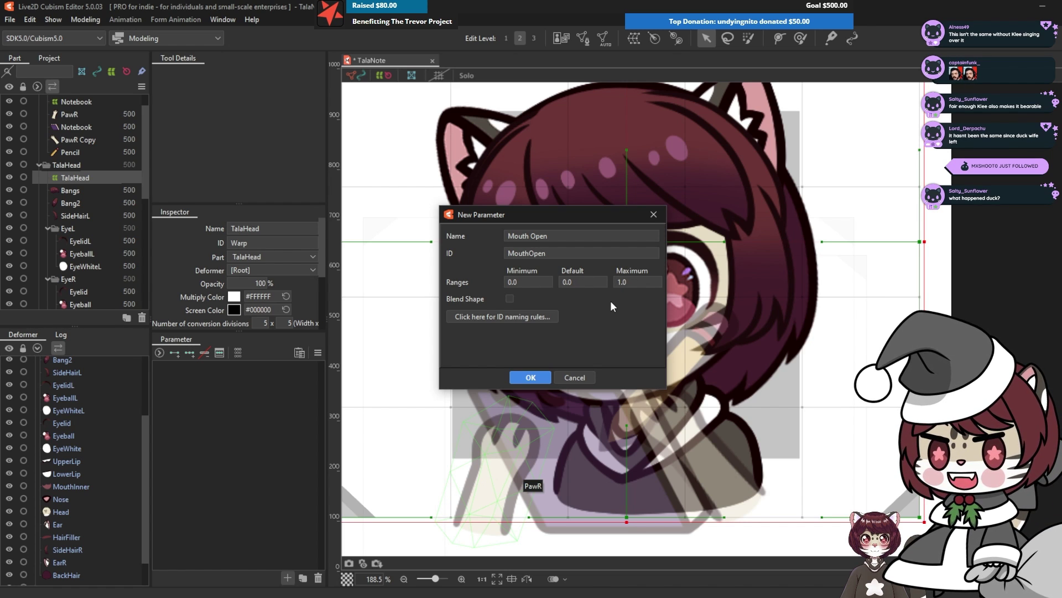
# Try a minimum of -1 in the Mouth Open parameter's range
pyautogui.doubleClick(536, 283)
pyautogui.write('-1')
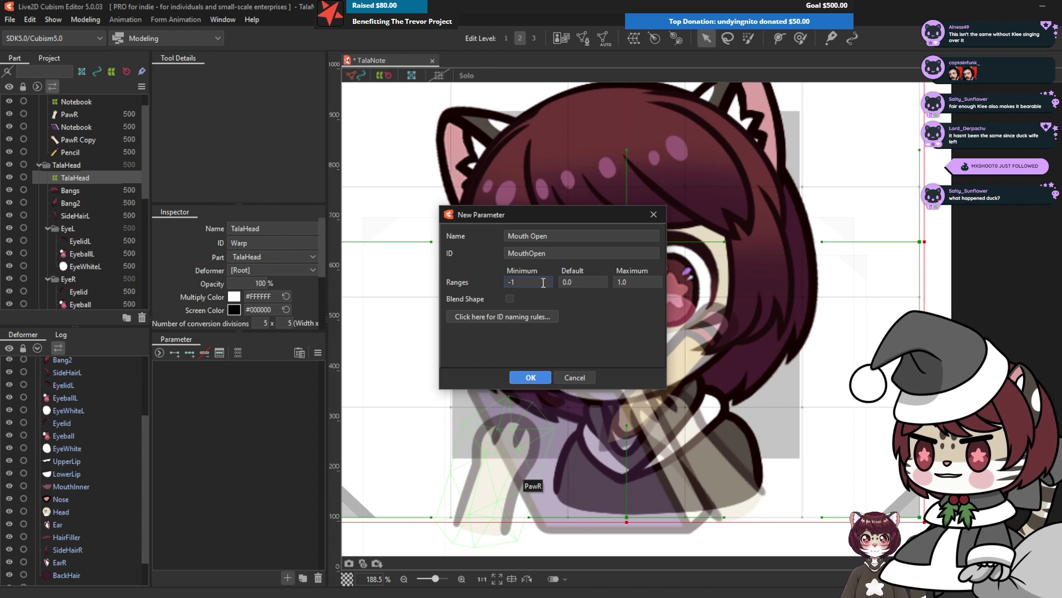
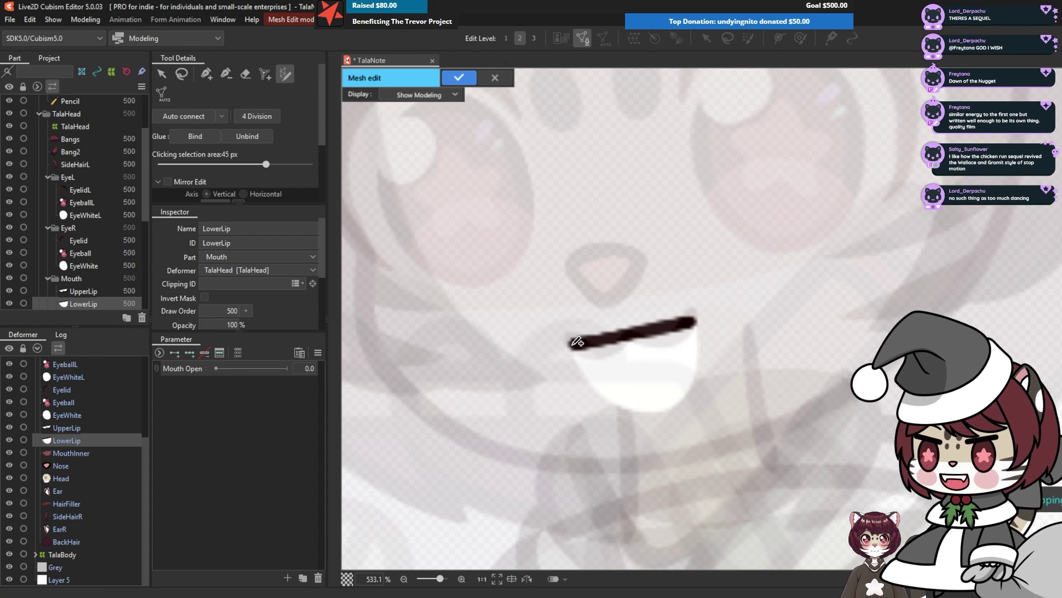
# Lay a mesh stroke along LowerLip's dark line, with its ends at the line's tips and the middle point centered
pyautogui.moveTo(573, 342); pyautogui.dragTo(607, 336)
pyautogui.moveTo(696, 320); pyautogui.dragTo(696, 320)
pyautogui.scroll(2, 653, 361)
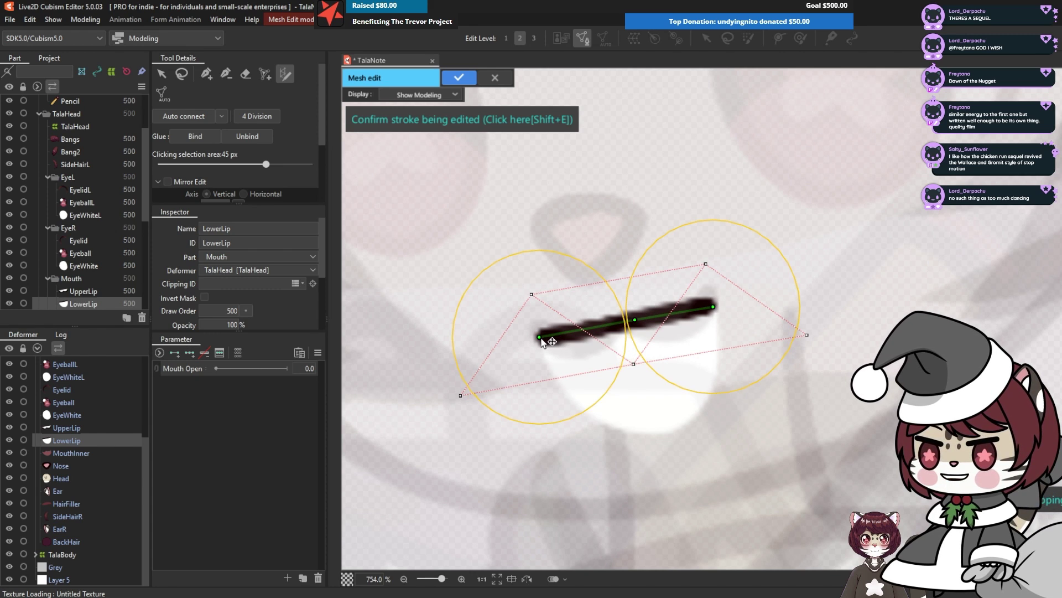
pyautogui.moveTo(540, 337); pyautogui.dragTo(539, 340)
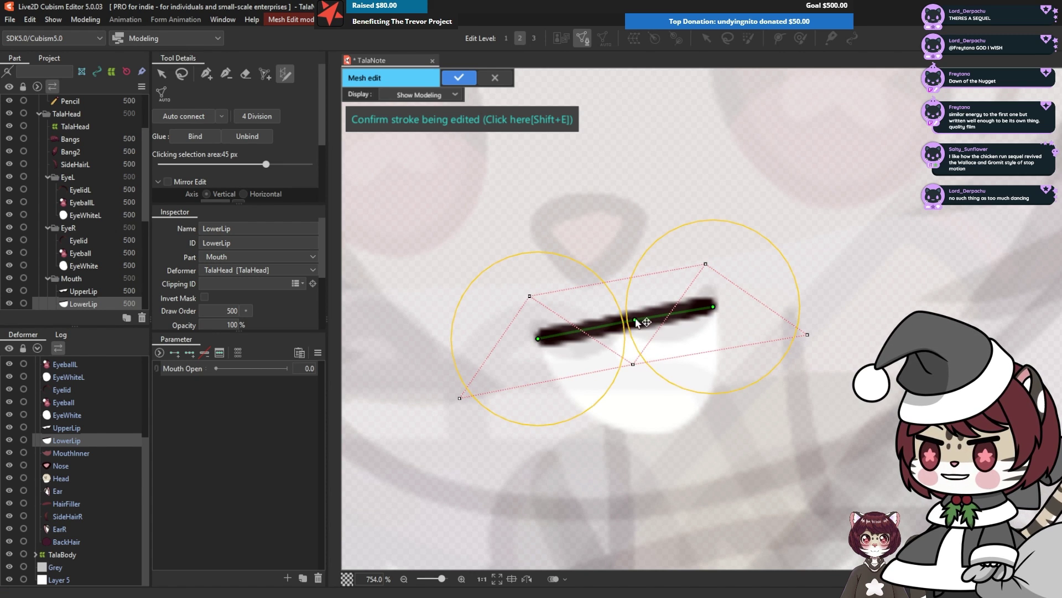
pyautogui.moveTo(635, 320); pyautogui.dragTo(626, 323)
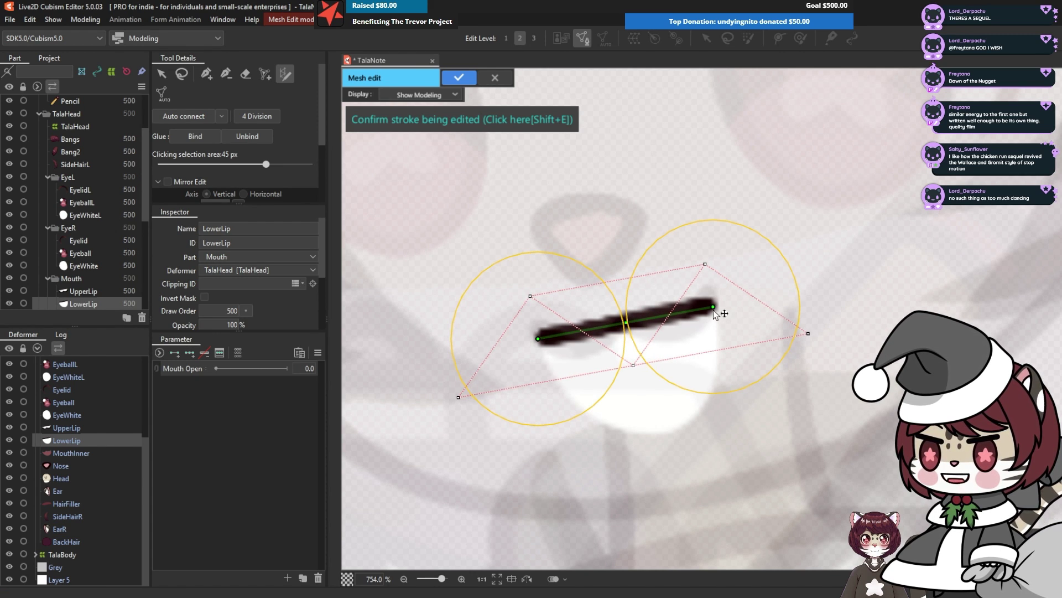
pyautogui.moveTo(713, 306); pyautogui.dragTo(714, 304)
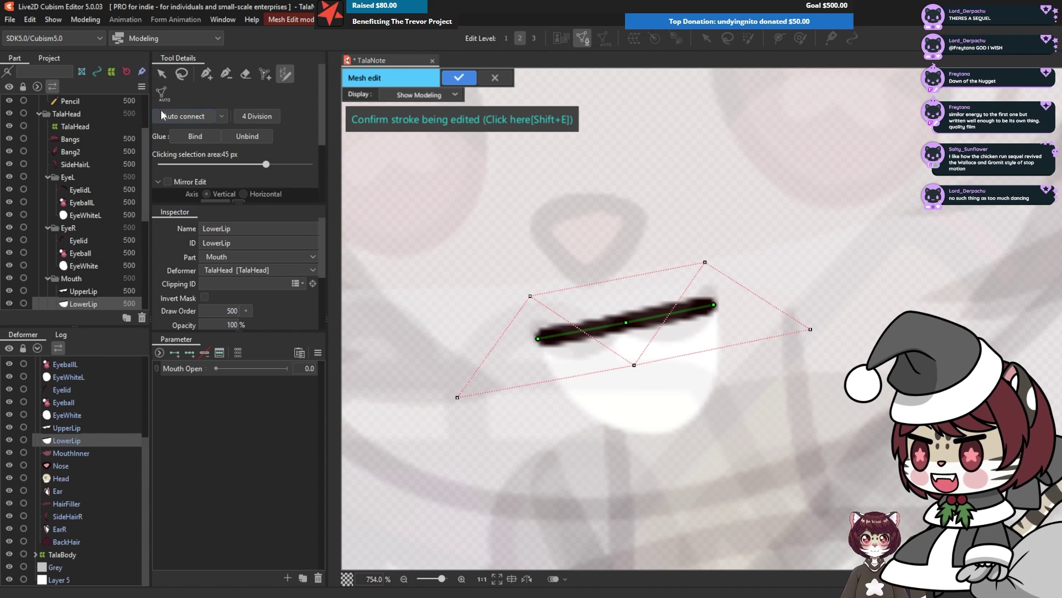
# Set the stroke's mesh-mapping to a mesh width of 6, a repeated density of 5 and 3 vertex rows
pyautogui.scroll(-3, 276, 155)
pyautogui.scroll(-1, 277, 160)
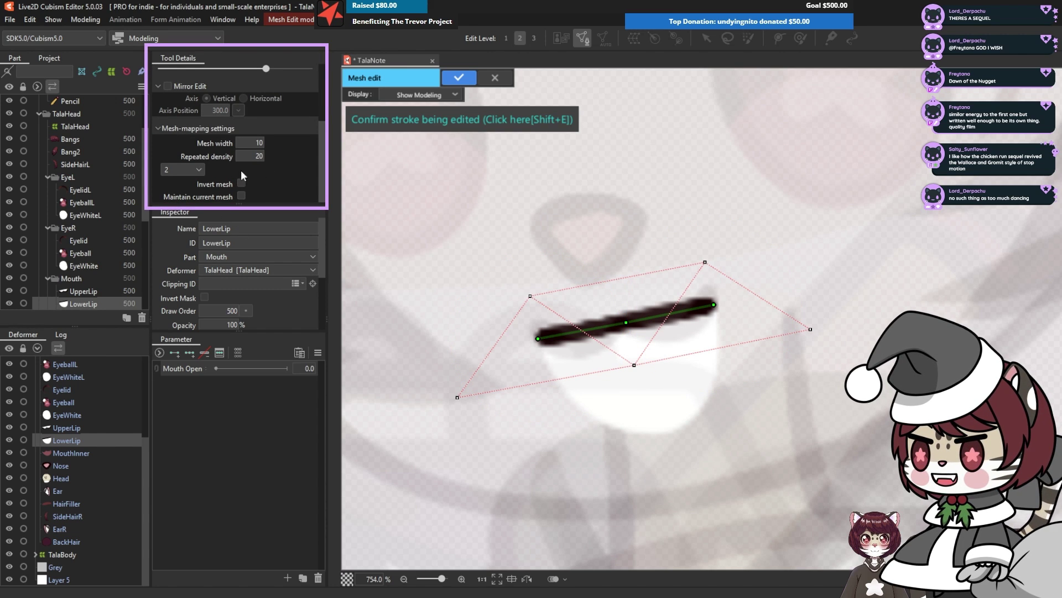
pyautogui.moveTo(246, 153)
pyautogui.mouseDown()
pyautogui.moveTo(226, 153)
pyautogui.moveTo(247, 142)
pyautogui.mouseUp()
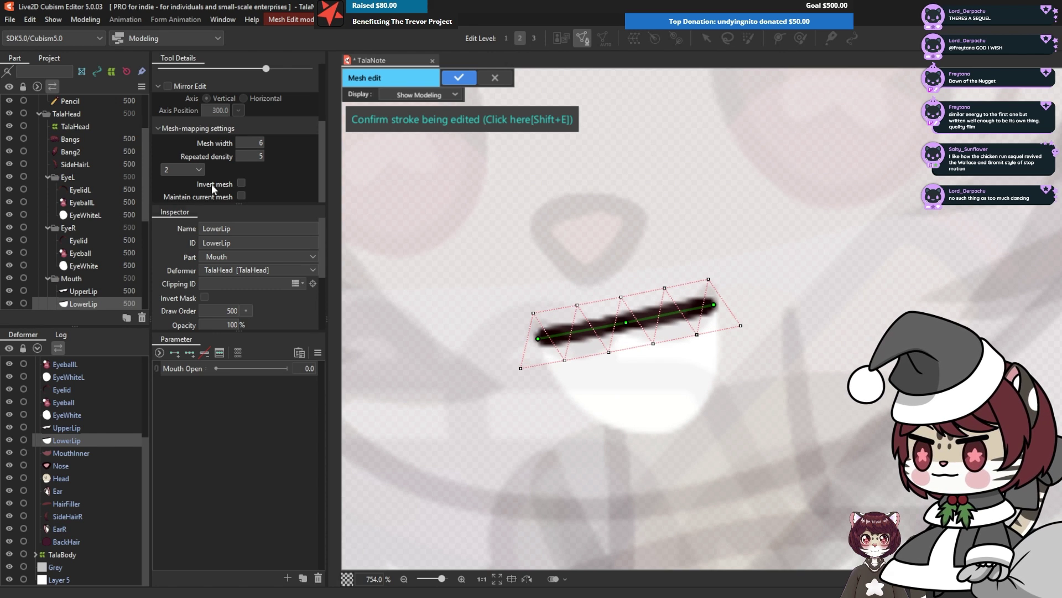
pyautogui.click(198, 169)
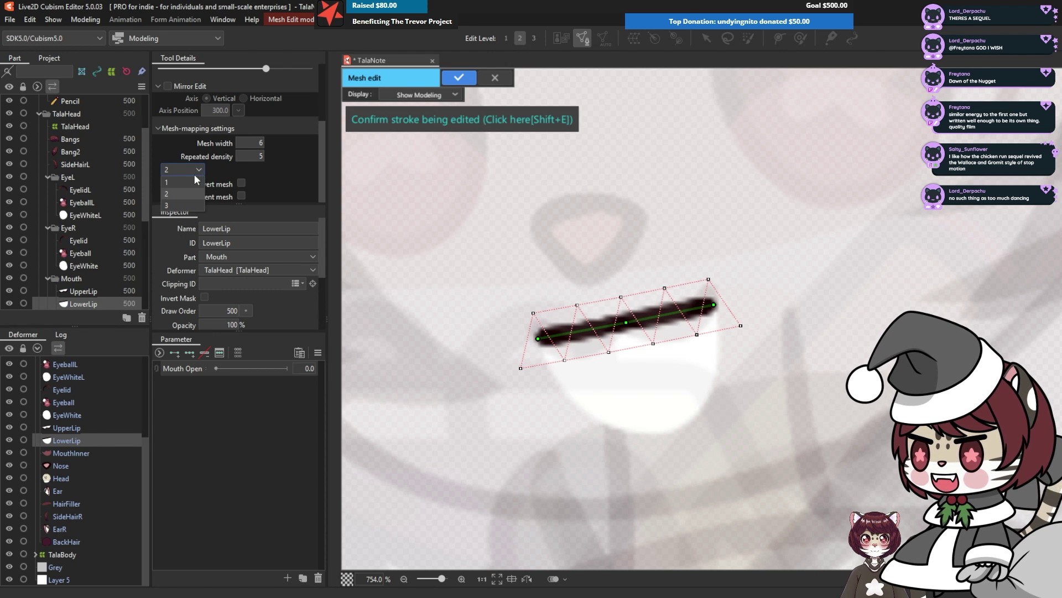
pyautogui.click(177, 203)
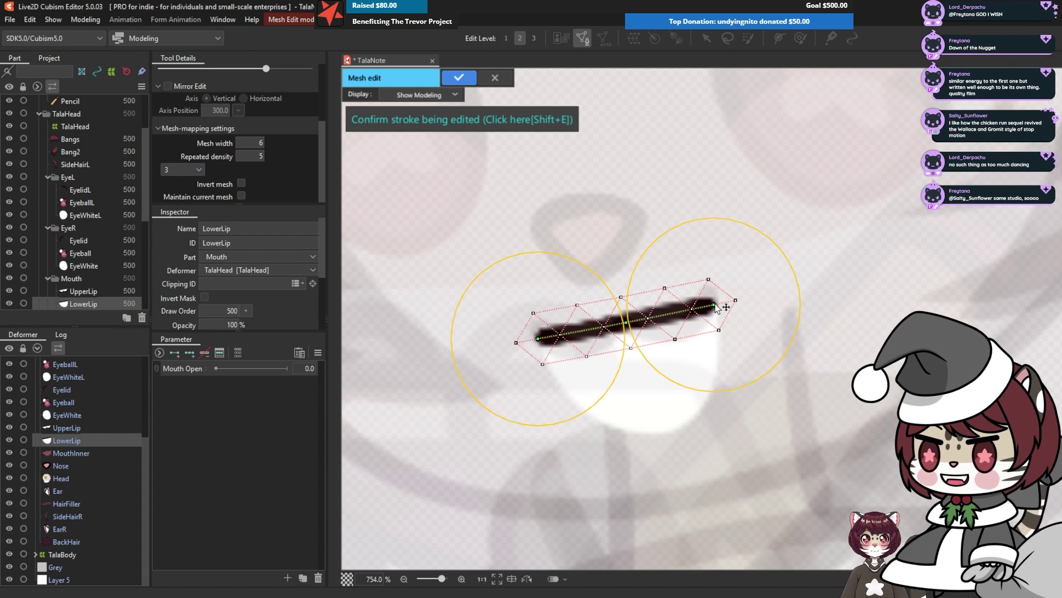
# Extend both ends of the LowerLip stroke slightly outward and confirm the stroke
pyautogui.moveTo(715, 306); pyautogui.dragTo(717, 305)
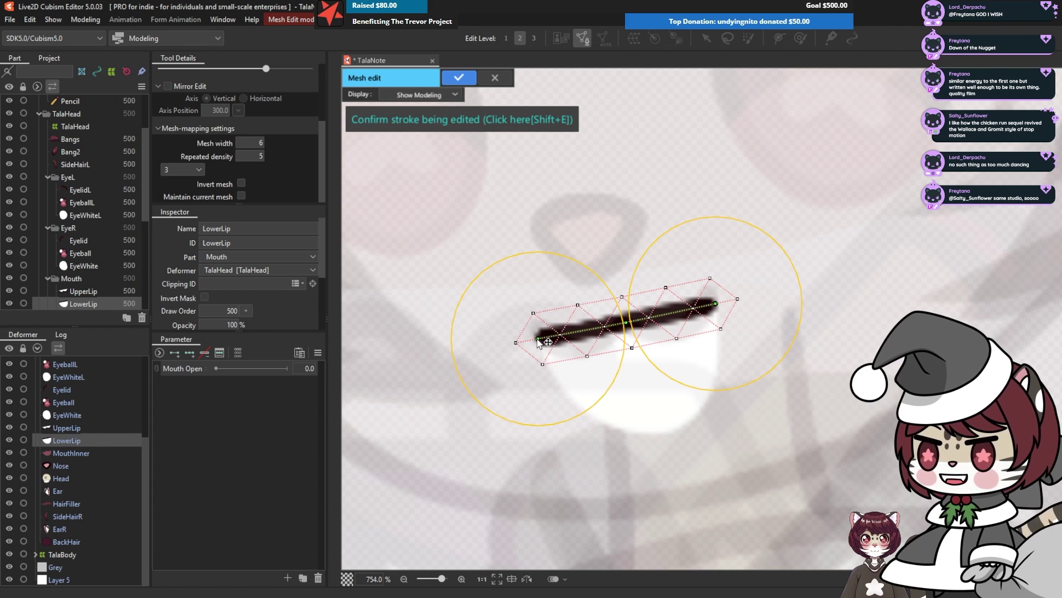
pyautogui.moveTo(540, 342); pyautogui.dragTo(537, 343)
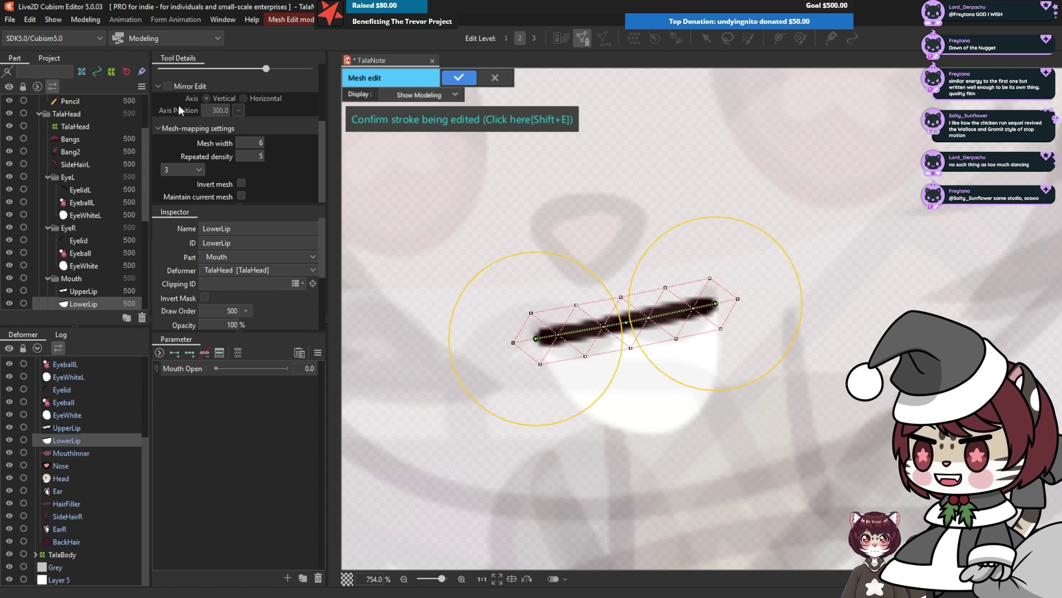
pyautogui.scroll(3, 188, 89)
pyautogui.click(203, 76)
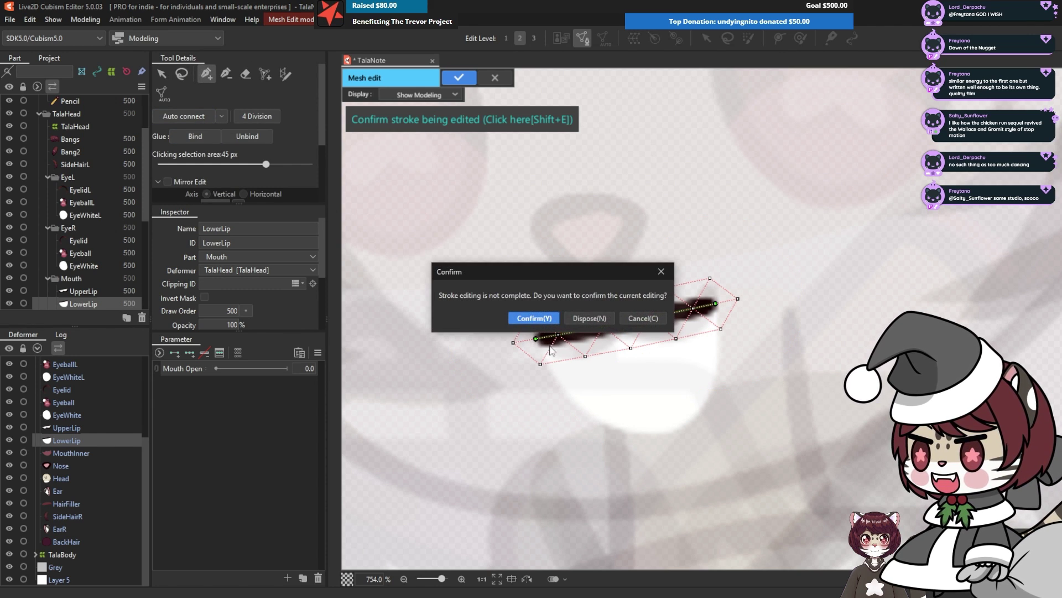
pyautogui.click(536, 321)
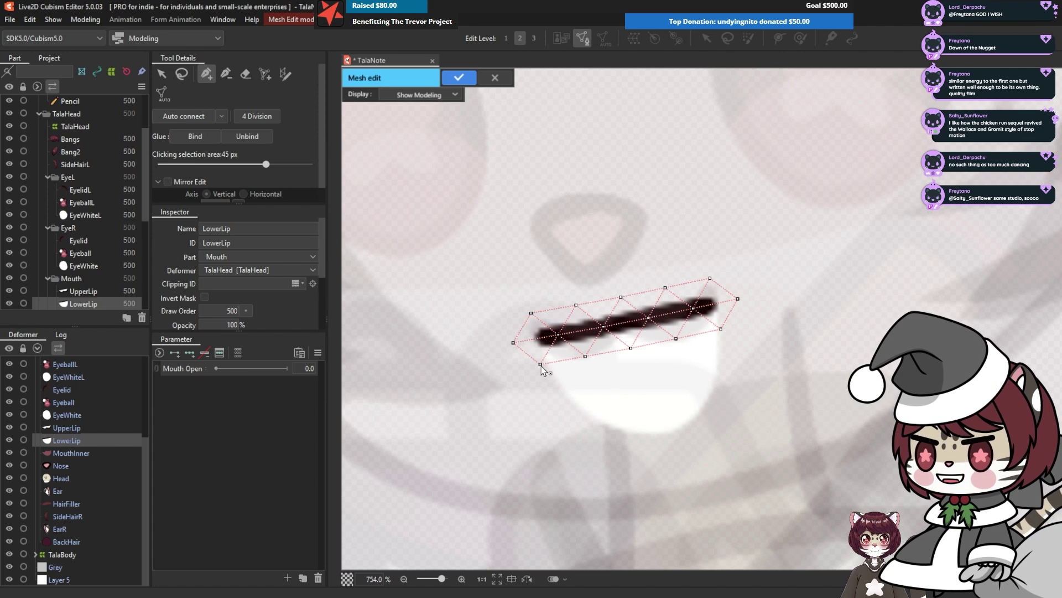
# Add mesh vertices around the white area below LowerLip's line, auto-connect them to the stroke mesh, and apply the mesh edit
pyautogui.click(560, 403)
pyautogui.click(597, 431)
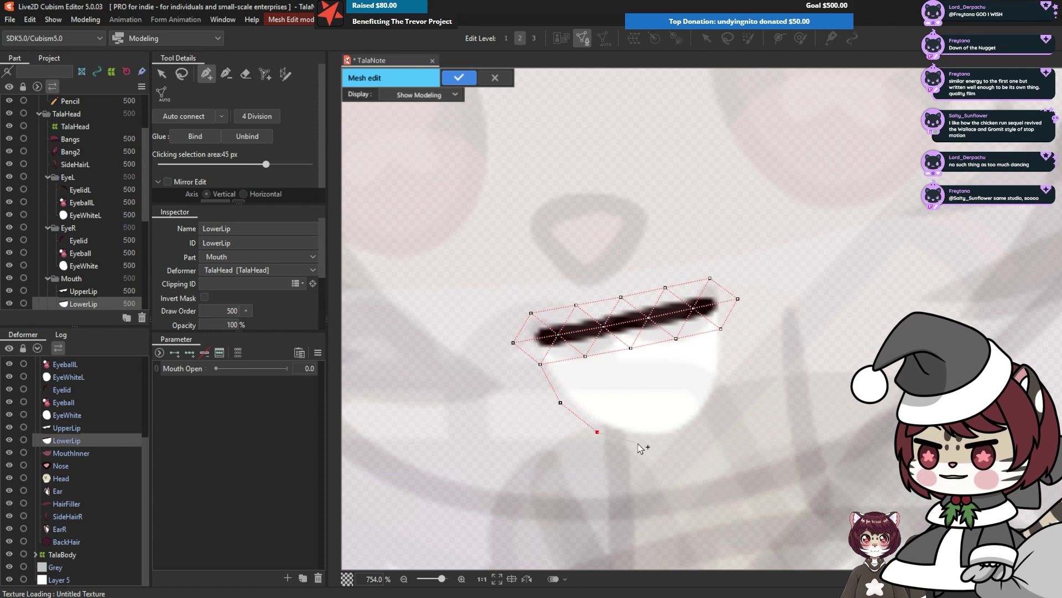
pyautogui.click(709, 429)
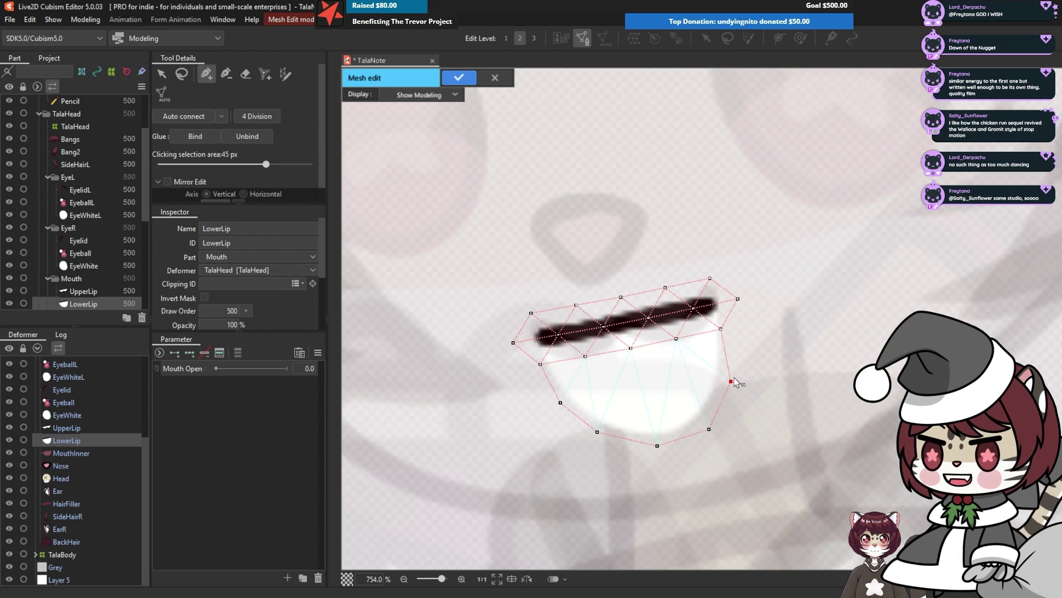
pyautogui.click(731, 375)
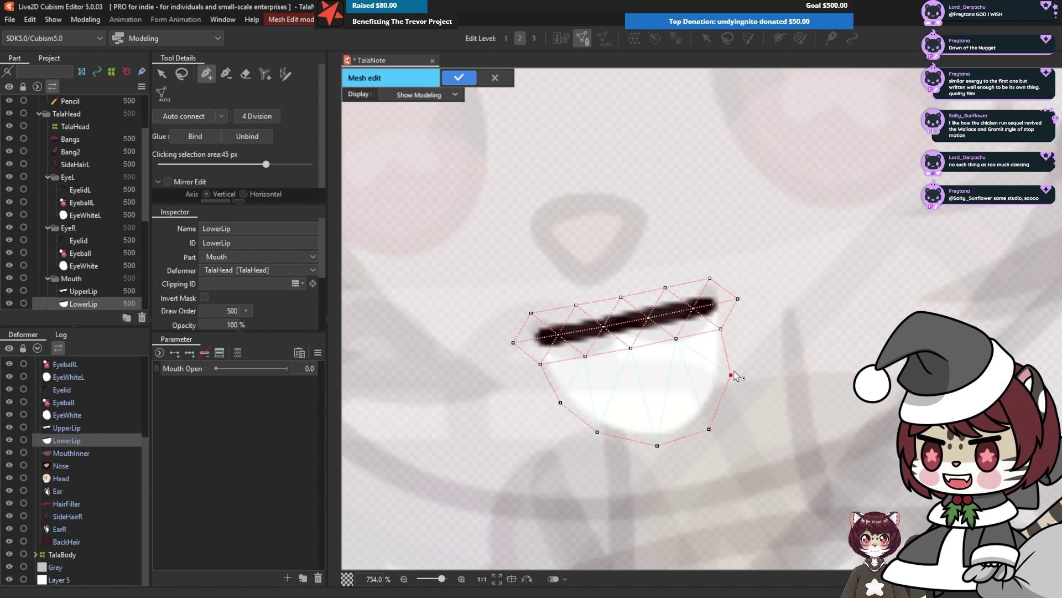
pyautogui.click(178, 115)
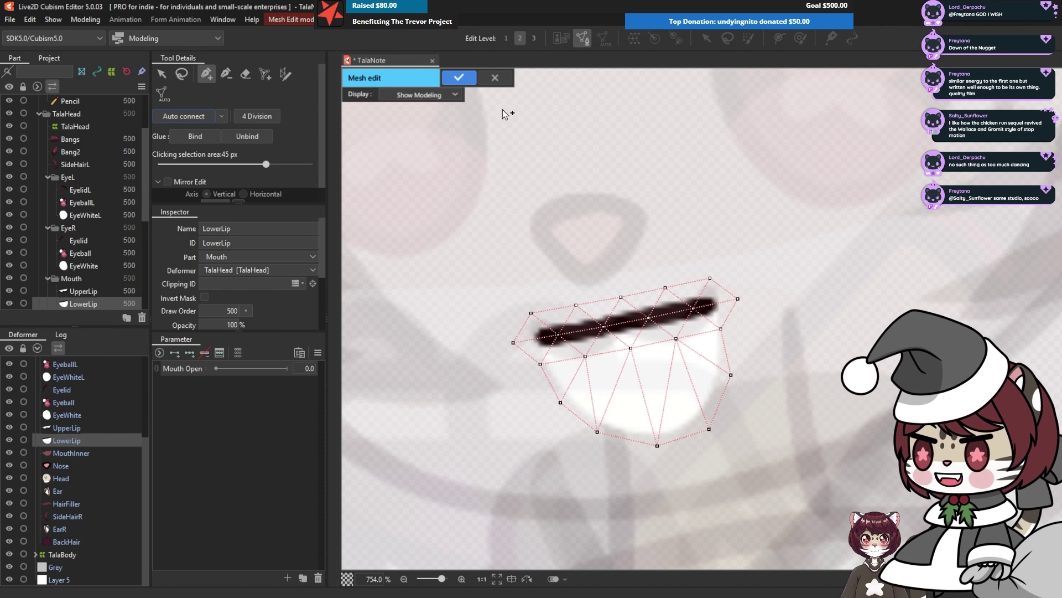
pyautogui.click(458, 78)
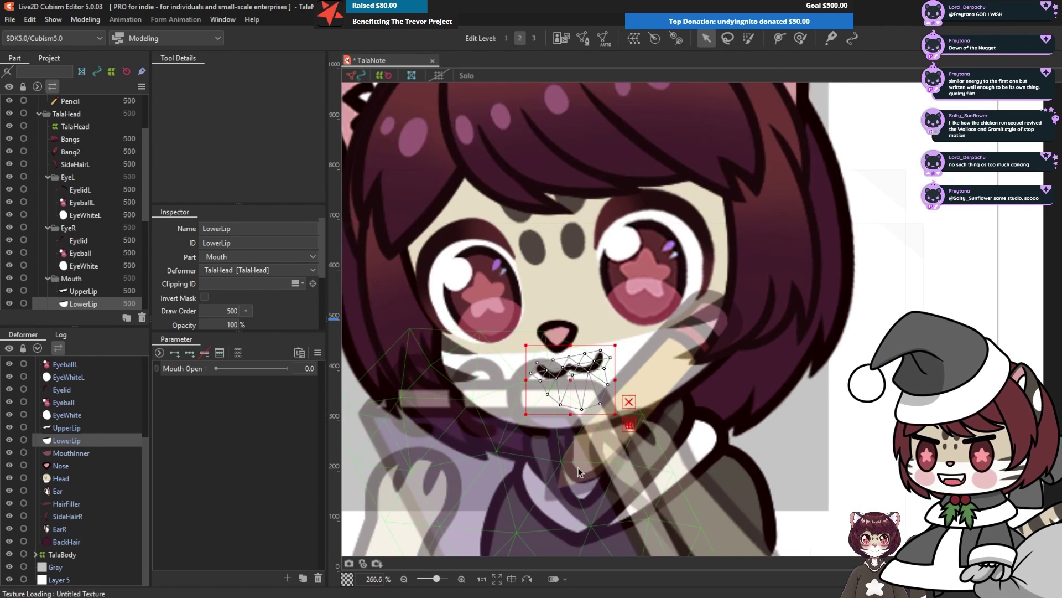
# Add two key points for LowerLip on the Mouth Open parameter and set the parameter to 1.0
pyautogui.scroll(2, 564, 408)
pyautogui.scroll(2, 563, 408)
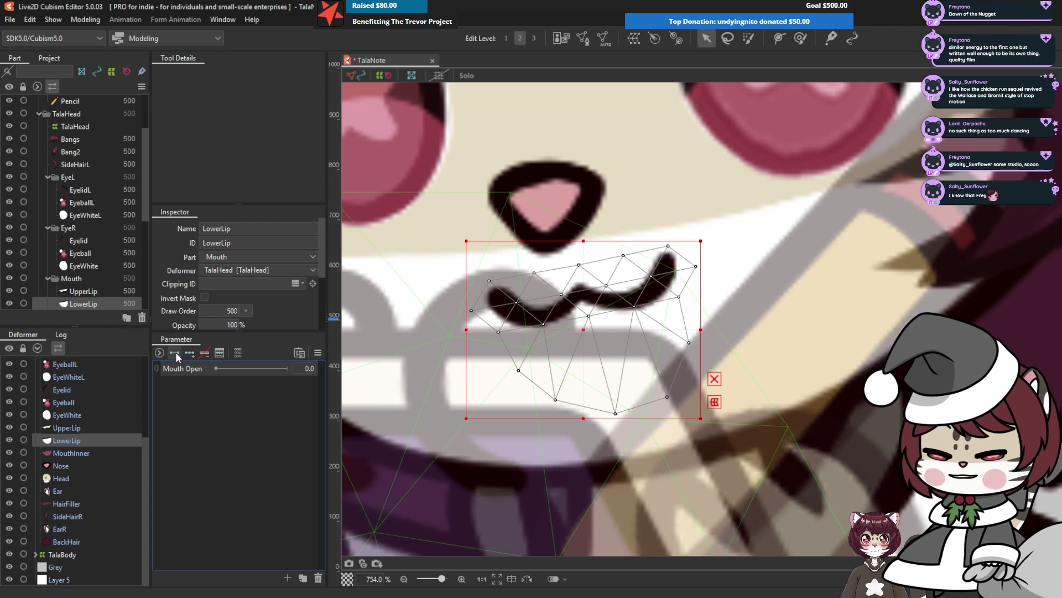
pyautogui.click(174, 354)
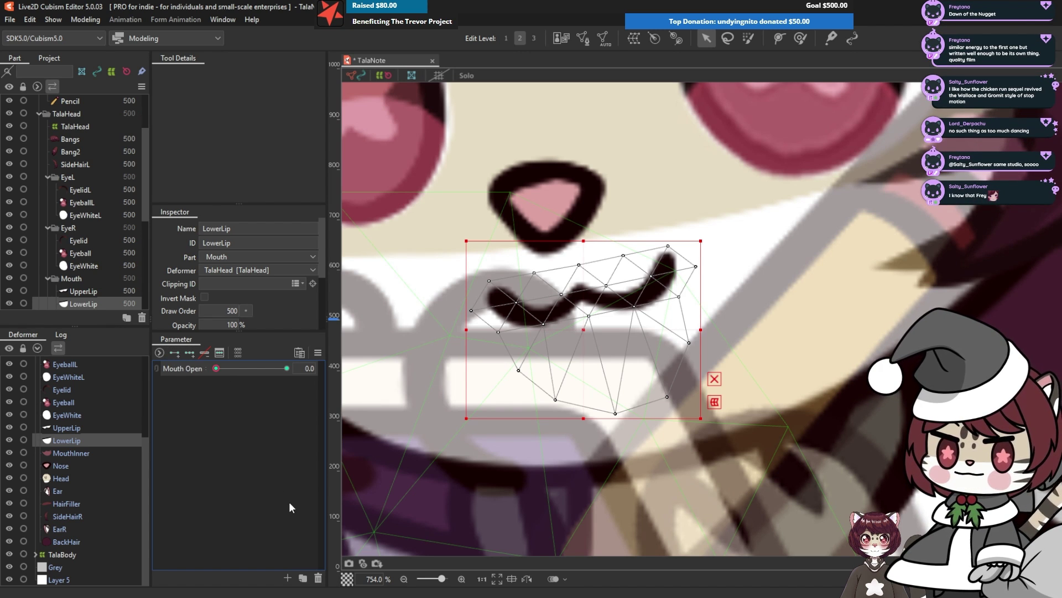
pyautogui.moveTo(218, 369); pyautogui.dragTo(313, 394)
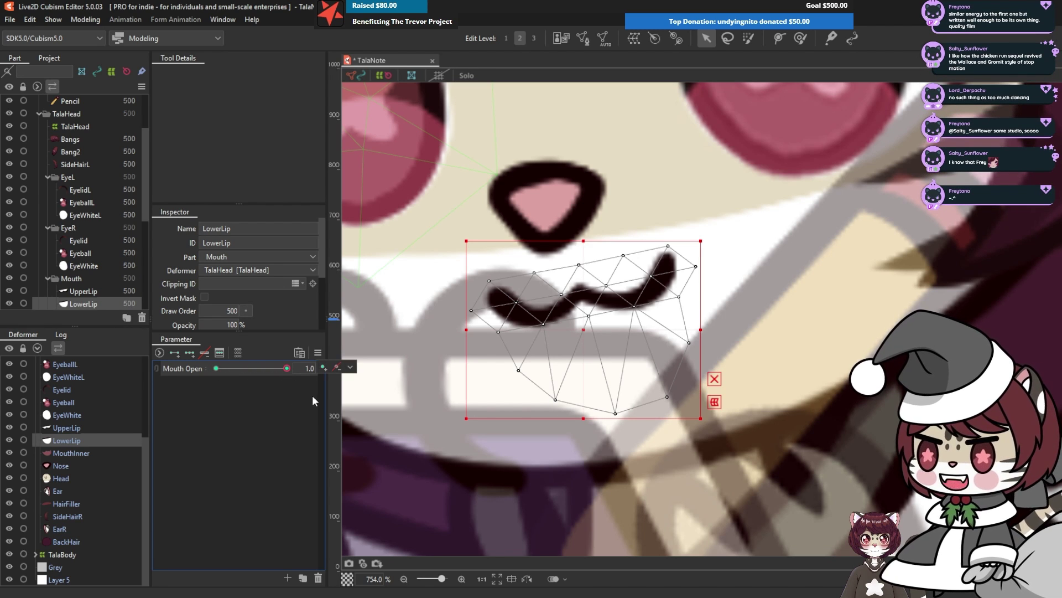
# Create a three-point deform path across LowerLip from corner to corner, shift its middle point slightly toward the center, and return to selection mode
pyautogui.click(780, 39)
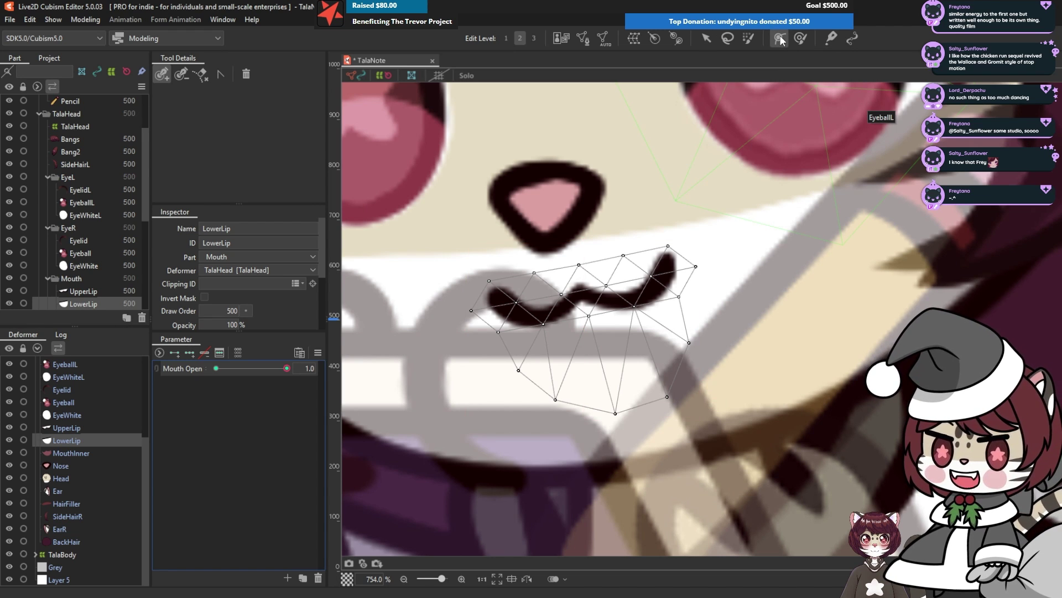
pyautogui.click(470, 311)
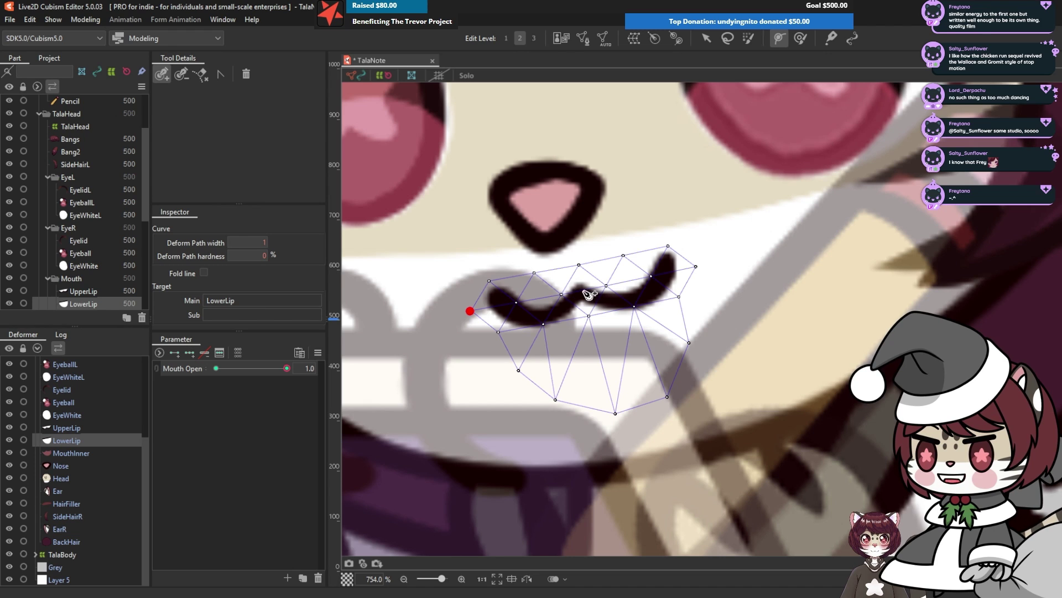
pyautogui.click(583, 290)
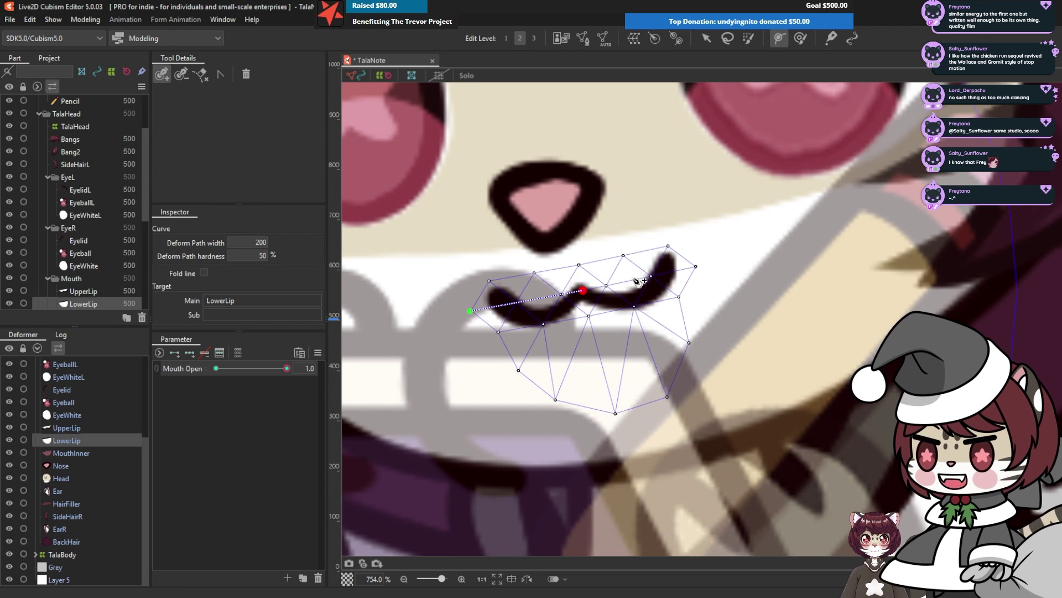
pyautogui.click(698, 267)
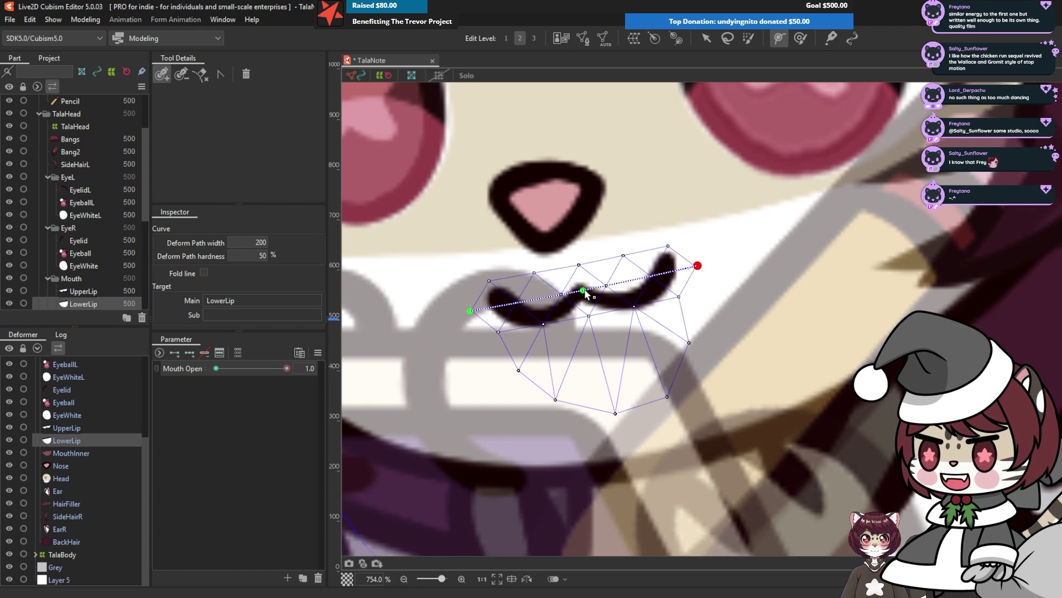
pyautogui.moveTo(586, 293); pyautogui.dragTo(593, 294)
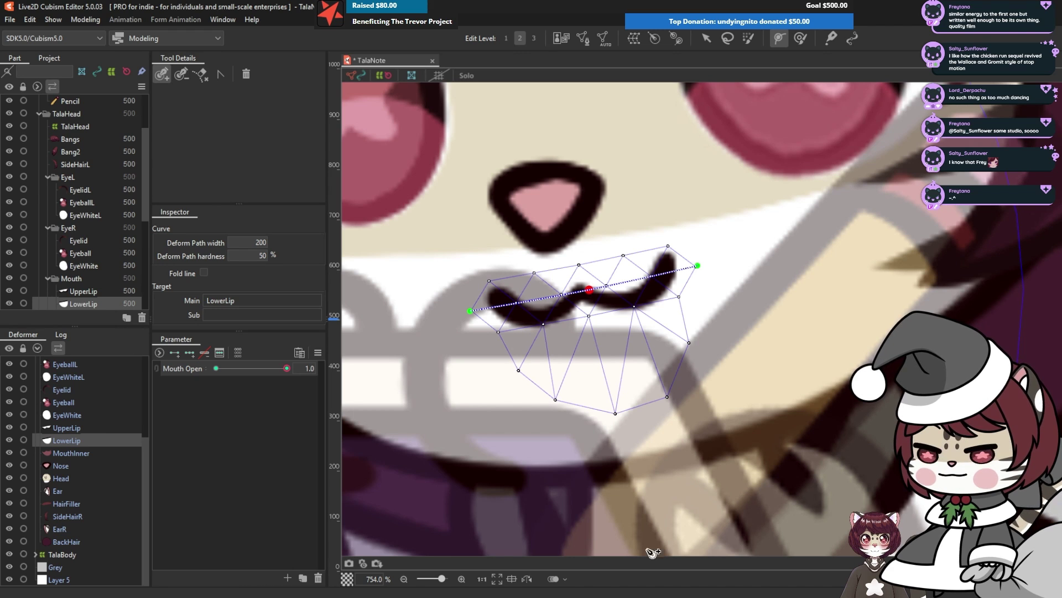
pyautogui.click(703, 39)
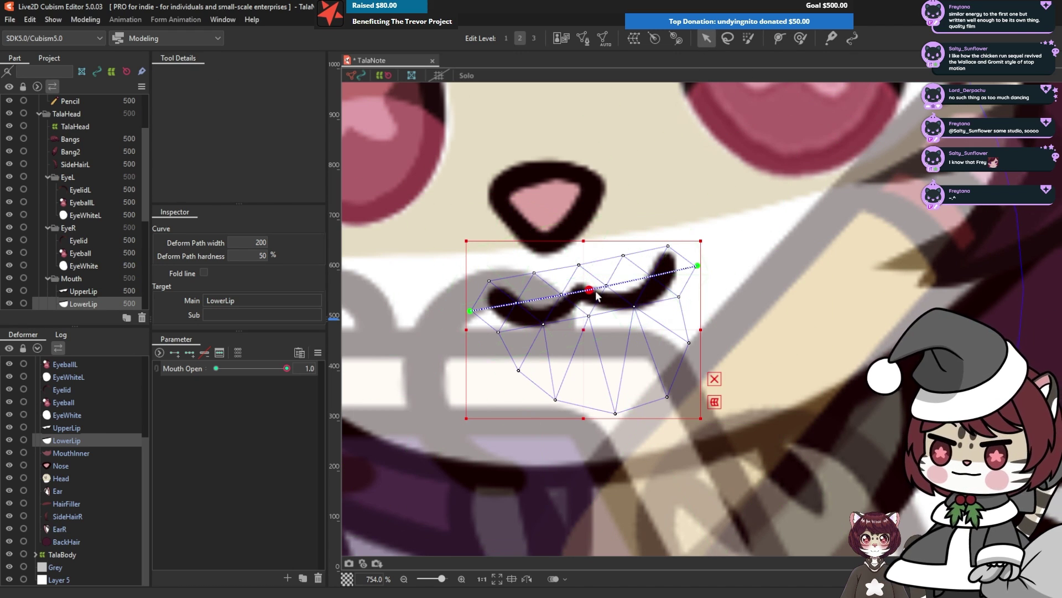
# At Mouth Open 1.0, pull the middle of LowerLip's deform path down into an open-mouth curve and shift both end points upward and inward
pyautogui.click(715, 379)
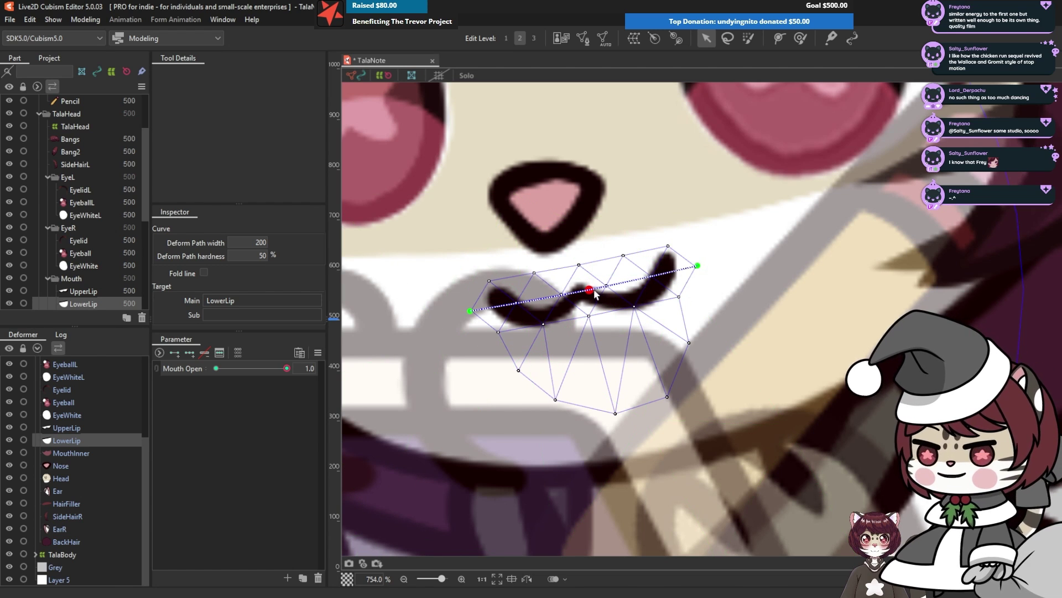
pyautogui.moveTo(591, 293); pyautogui.dragTo(624, 378)
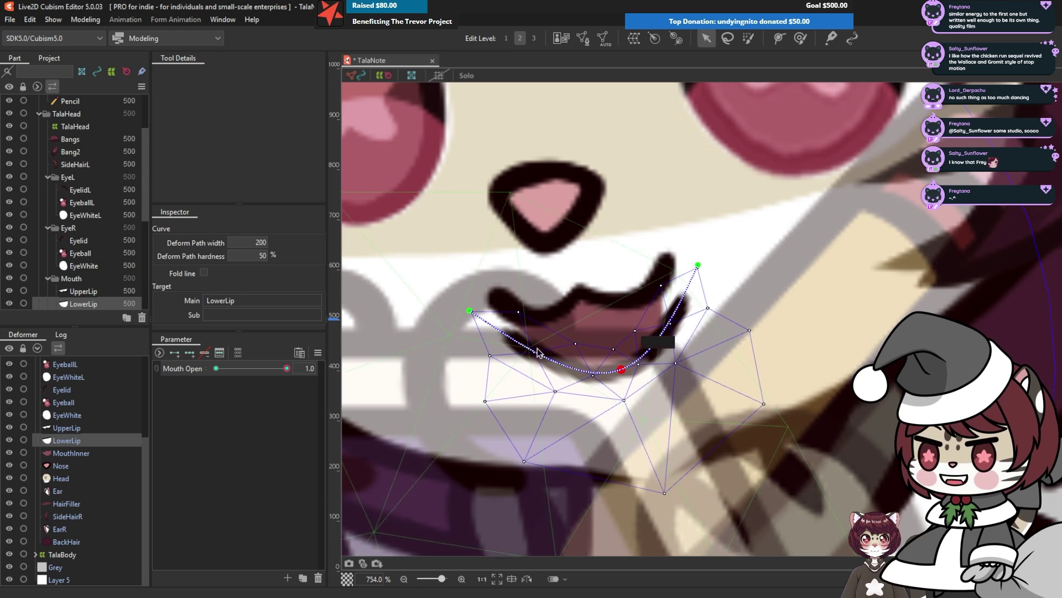
pyautogui.moveTo(470, 311); pyautogui.dragTo(480, 280)
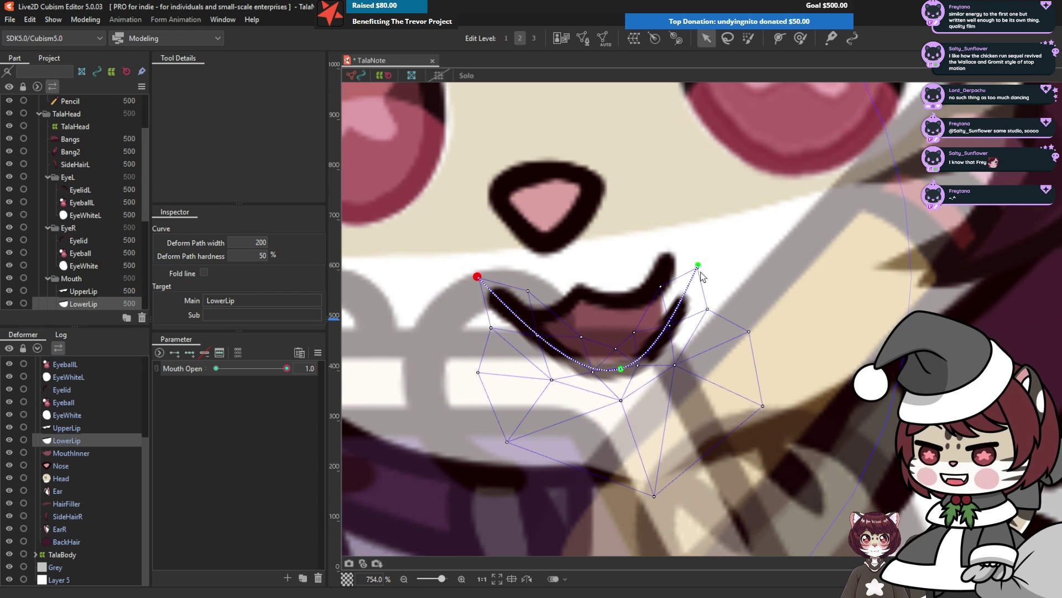
pyautogui.moveTo(698, 267); pyautogui.dragTo(664, 250)
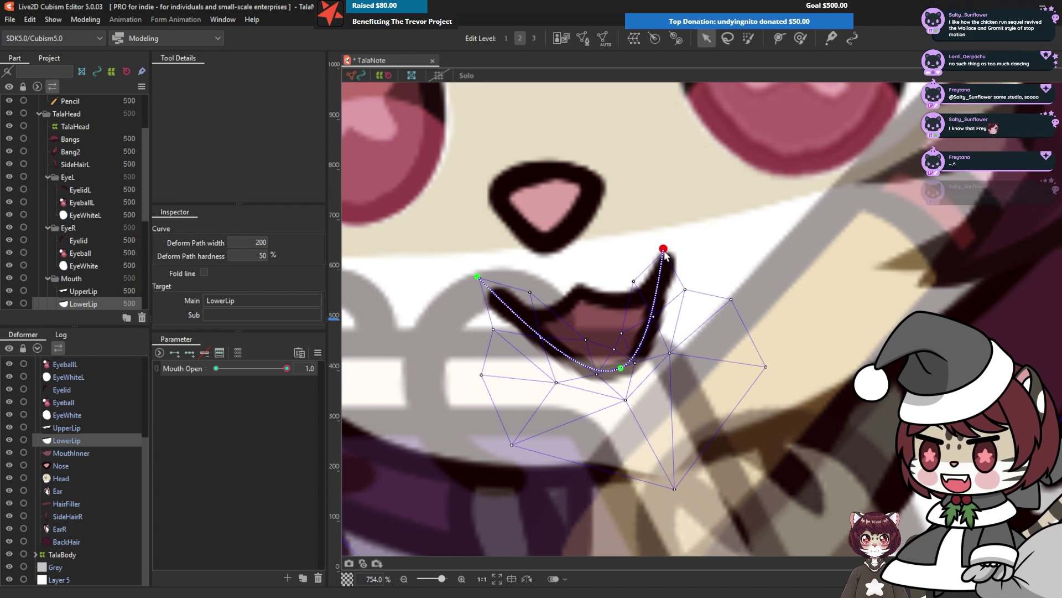
# Add a path point on each side of LowerLip's curve, shift them to round the lip, and preview the Mouth Open range
pyautogui.click(550, 344)
pyautogui.click(652, 326)
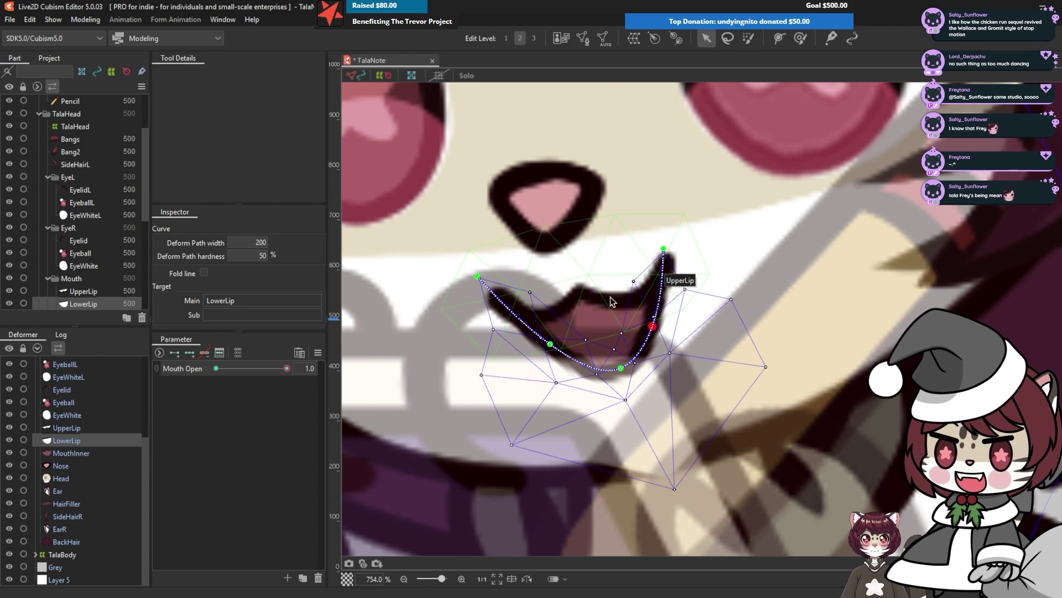
pyautogui.moveTo(654, 326); pyautogui.dragTo(665, 335)
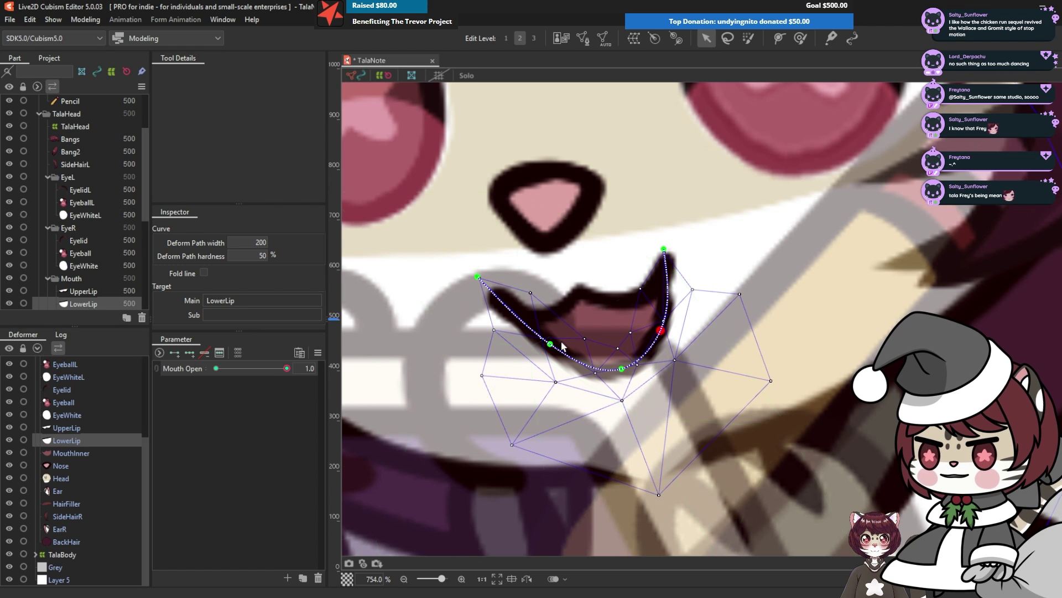
pyautogui.moveTo(551, 346); pyautogui.dragTo(550, 356)
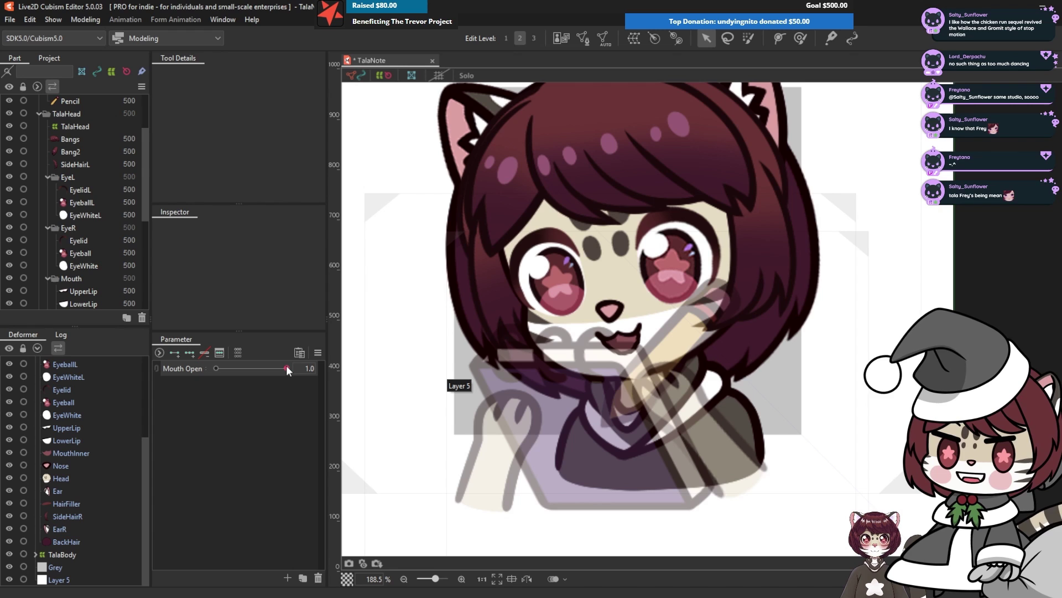
pyautogui.moveTo(287, 371); pyautogui.dragTo(310, 365)
# Pull LowerLip's outer mesh vertices below and beside the open mouth inward toward the lip line
pyautogui.scroll(3, 638, 371)
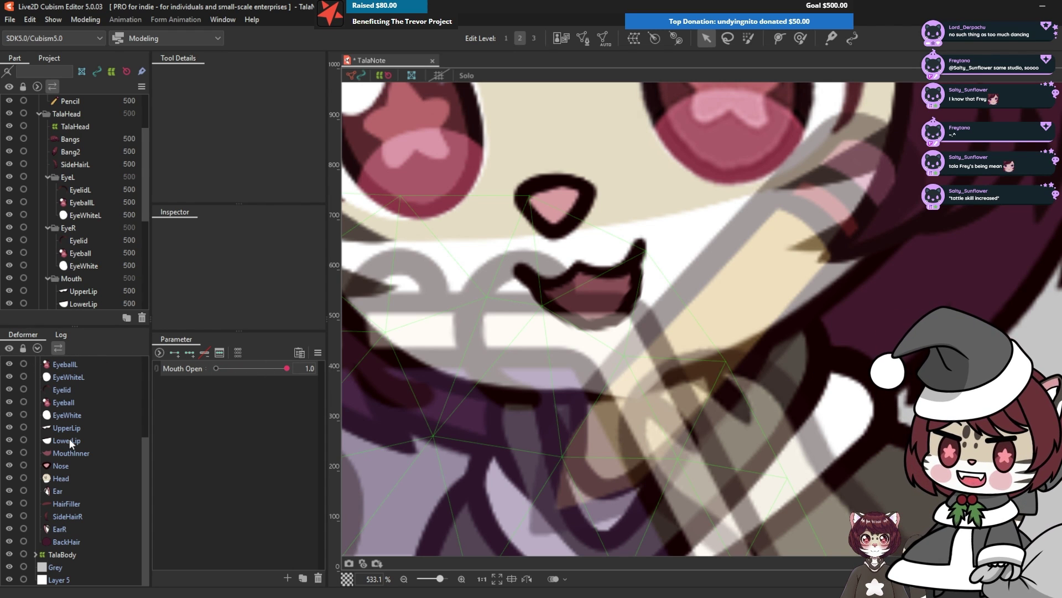
pyautogui.click(68, 439)
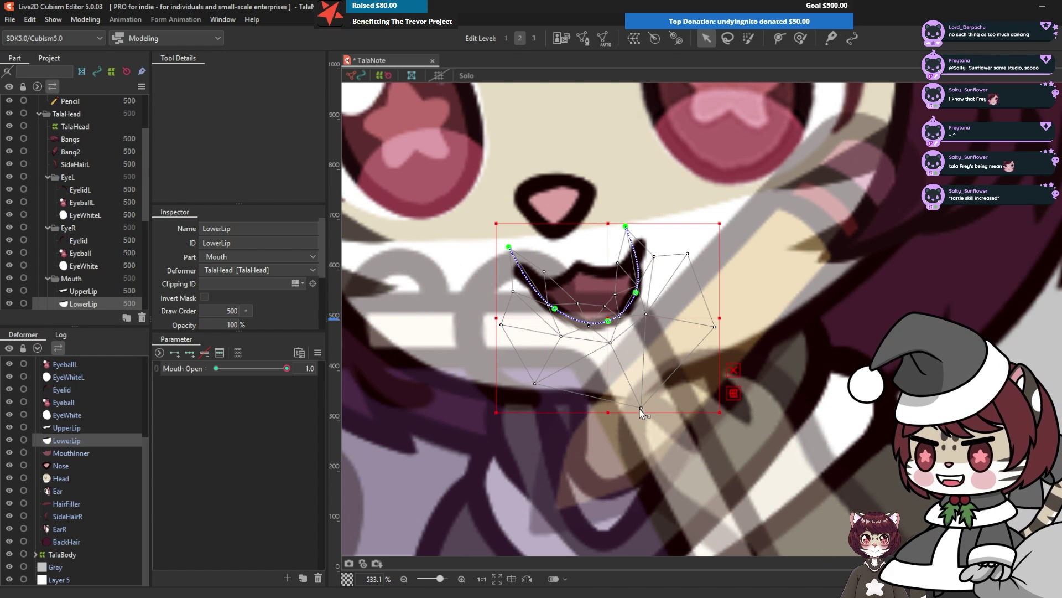
pyautogui.moveTo(641, 409); pyautogui.dragTo(626, 373)
pyautogui.moveTo(535, 383); pyautogui.dragTo(538, 361)
pyautogui.moveTo(713, 327); pyautogui.dragTo(694, 320)
# Nudge LowerLip's mesh vertices inside the open mouth slightly outward toward the lip line
pyautogui.scroll(5, 614, 290)
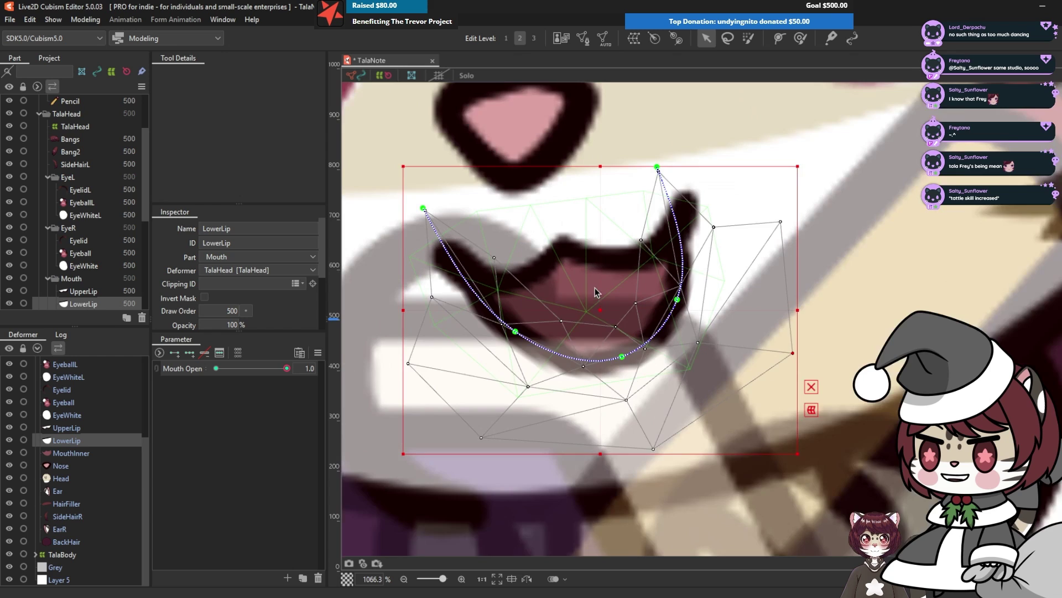
pyautogui.moveTo(651, 305); pyautogui.dragTo(658, 300)
pyautogui.moveTo(549, 333); pyautogui.dragTo(542, 337)
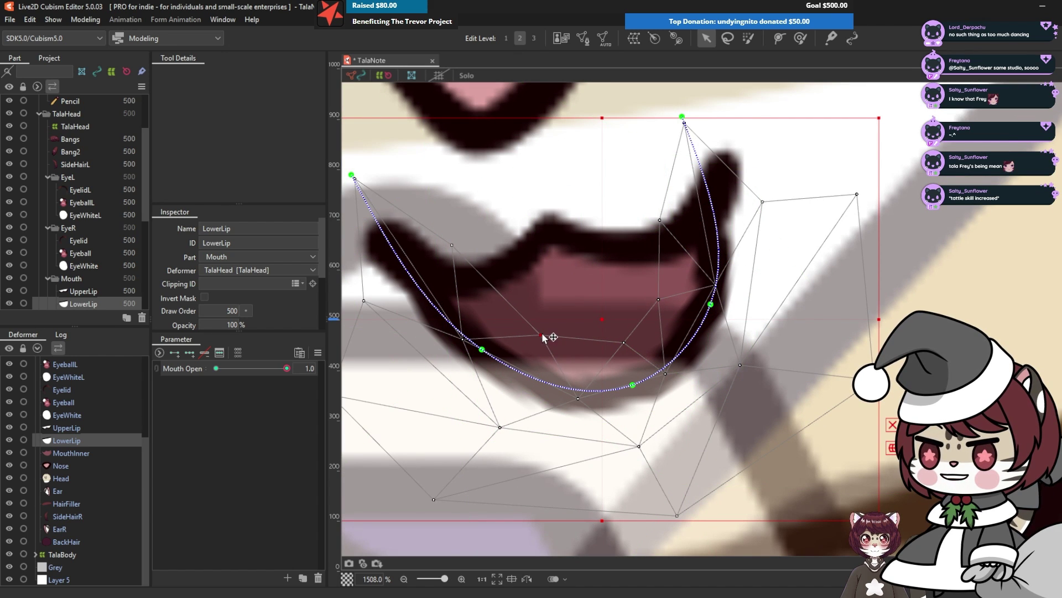
pyautogui.scroll(-5, 518, 343)
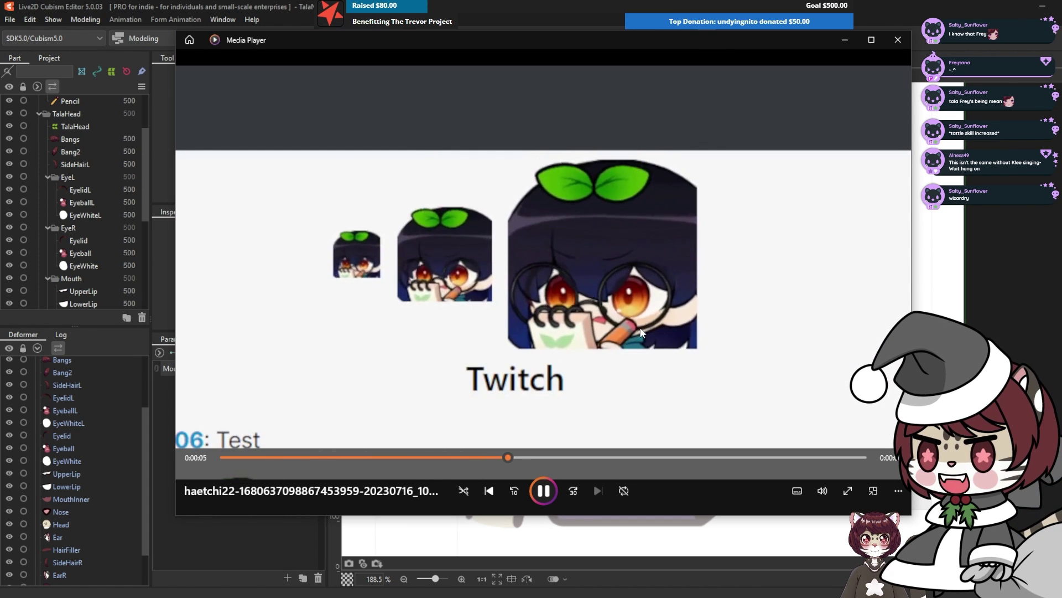
# Close the reference video and create a parameter named Eyes Down with the ID EyesDown
pyautogui.click(898, 40)
pyautogui.click(288, 577)
pyautogui.write('Eyes Down')
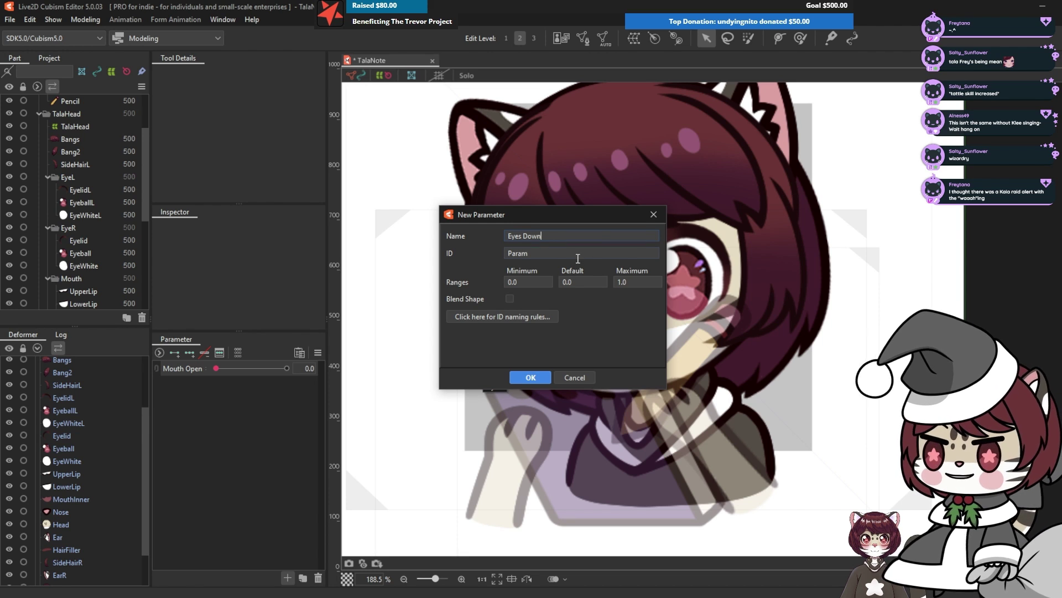
pyautogui.press('Tab')
pyautogui.write('EyesDown')
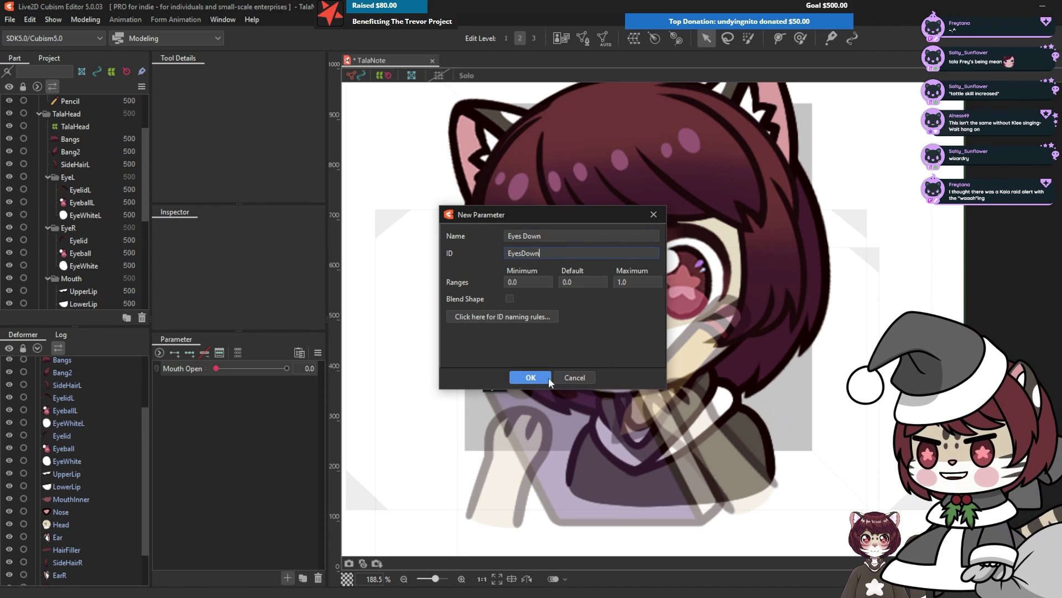
pyautogui.click(531, 377)
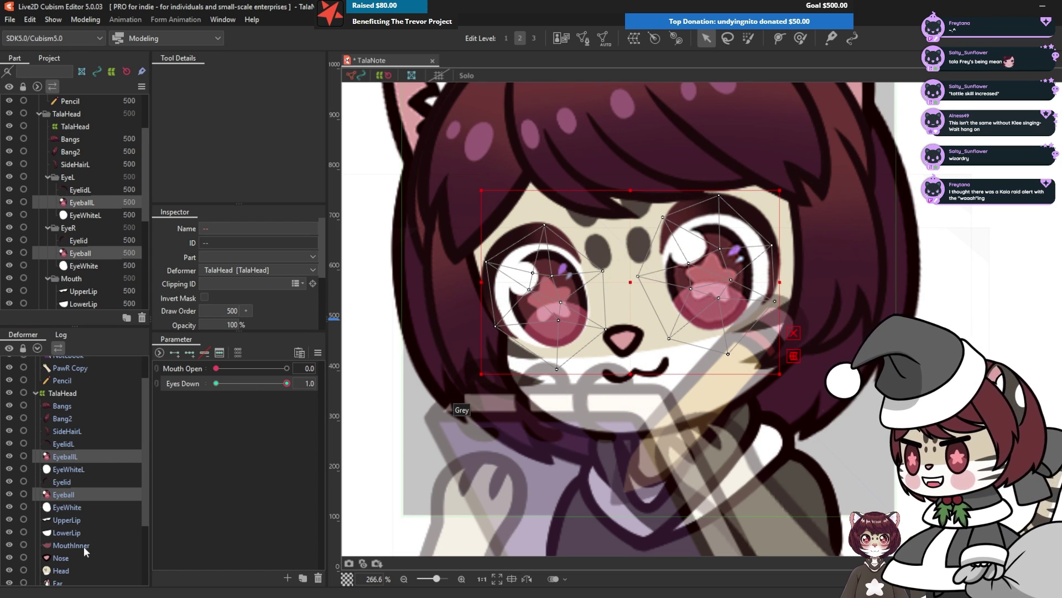
# Clip EyeballL to EyeWhiteL by copying that mesh's ID into its Clipping ID, and test the clipping with a trial move that is undone
pyautogui.click(66, 469)
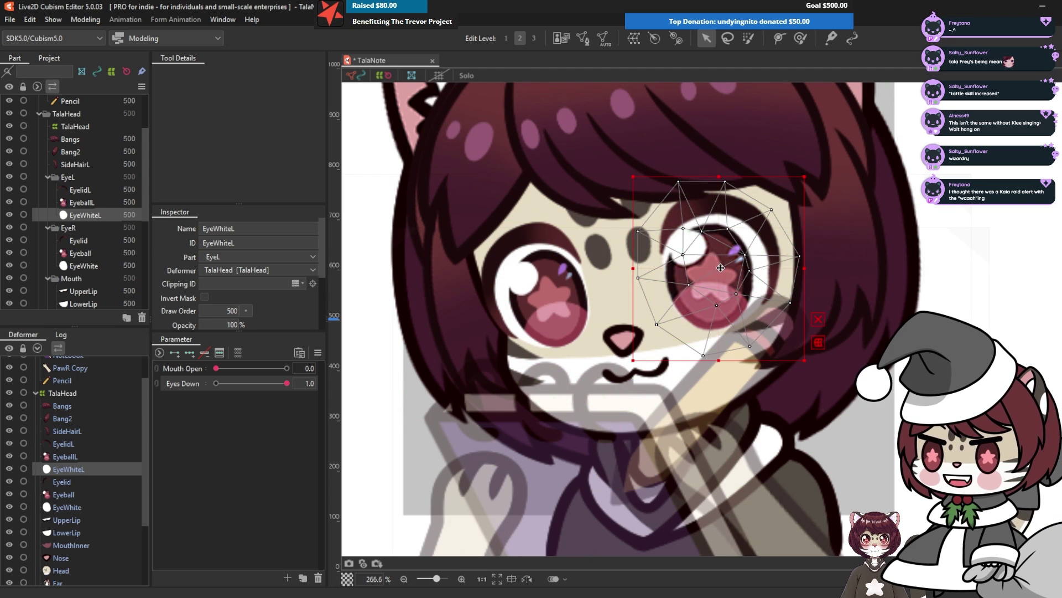
pyautogui.moveTo(716, 280); pyautogui.dragTo(714, 361)
pyautogui.hotkey('ctrl', 'z')
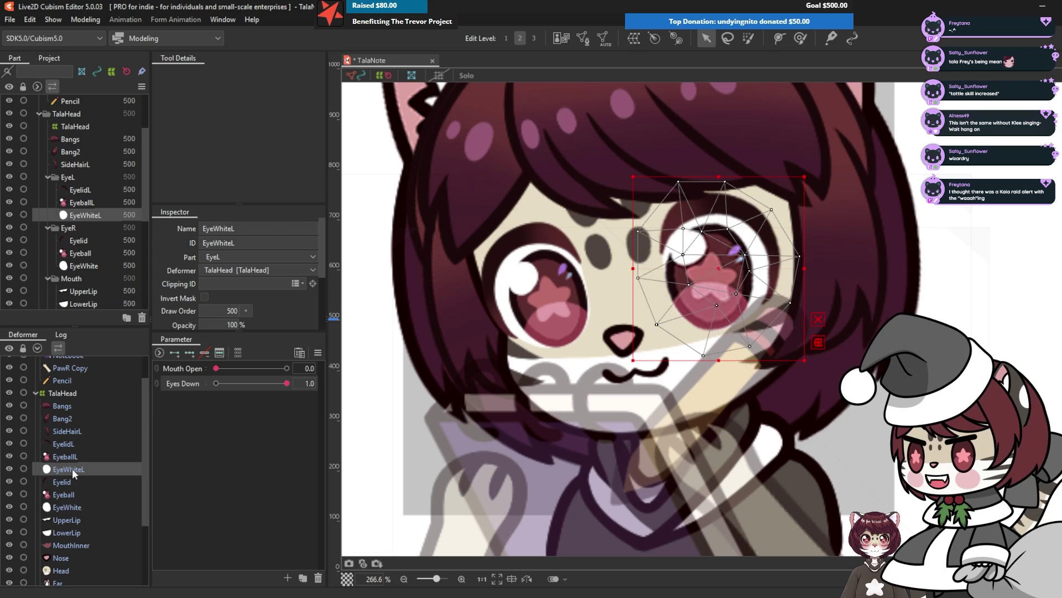
pyautogui.doubleClick(258, 239)
pyautogui.hotkey('ctrl', 'c')
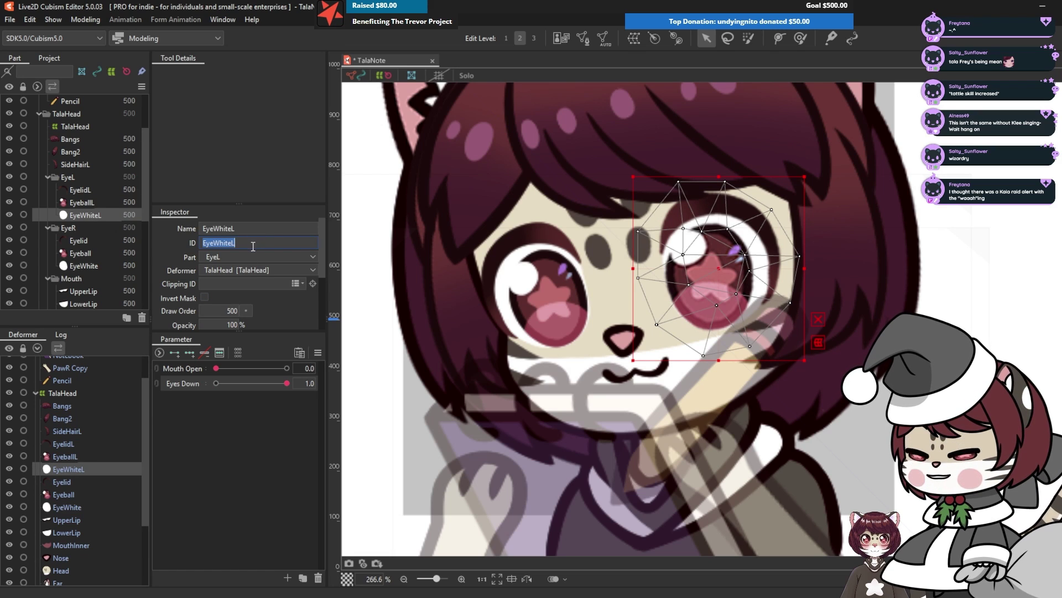
pyautogui.click(82, 202)
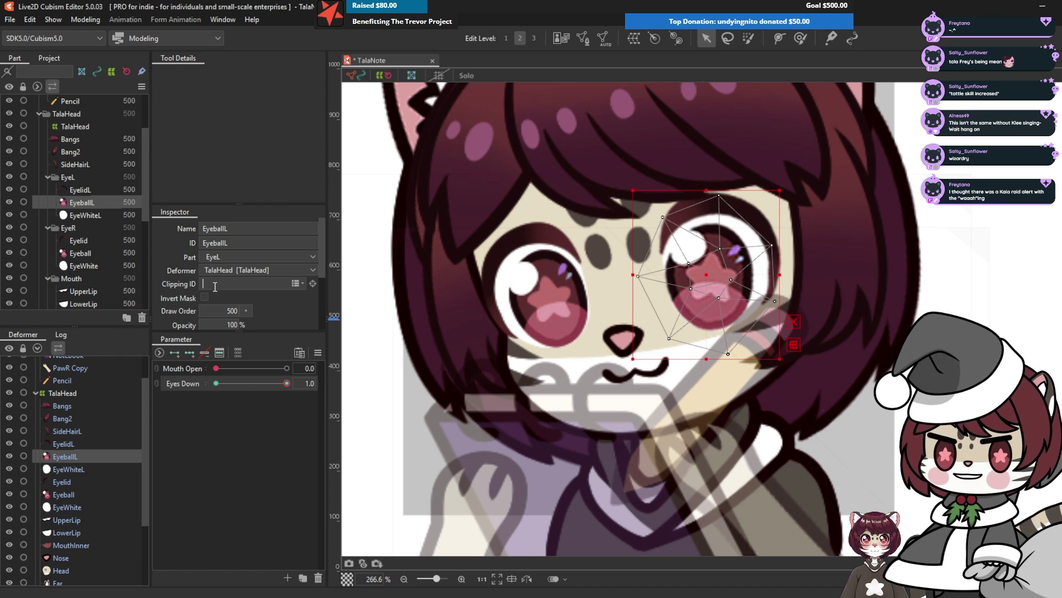
pyautogui.hotkey('ctrl', 'v')
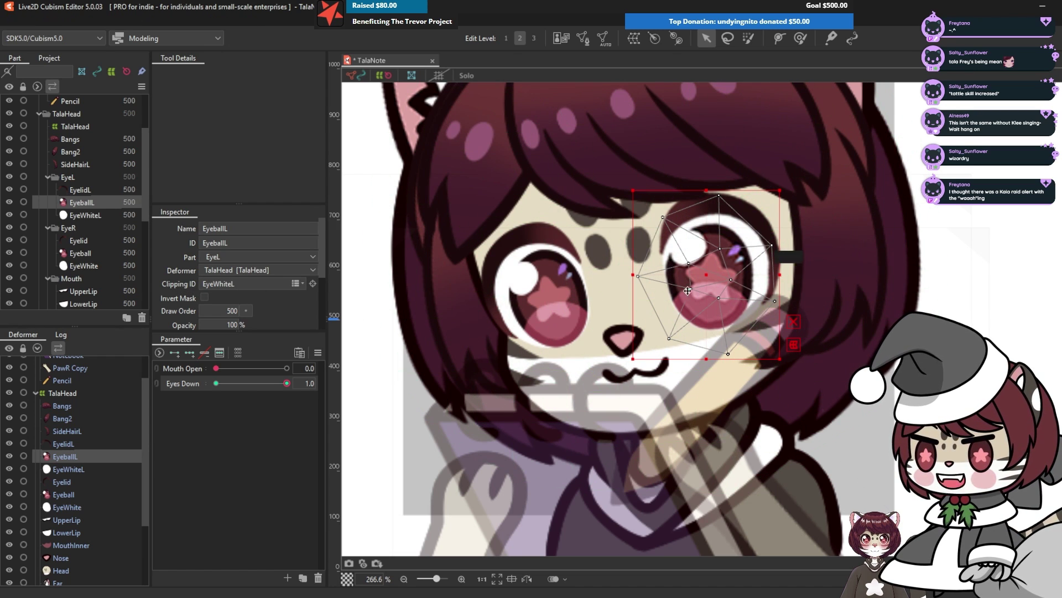
pyautogui.moveTo(705, 275); pyautogui.dragTo(680, 243)
pyautogui.hotkey('ctrl', 'z')
# Clip the Eyeball mesh to EyeWhite by copying EyeWhite's ID into its Clipping ID
pyautogui.click(84, 266)
pyautogui.doubleClick(249, 242)
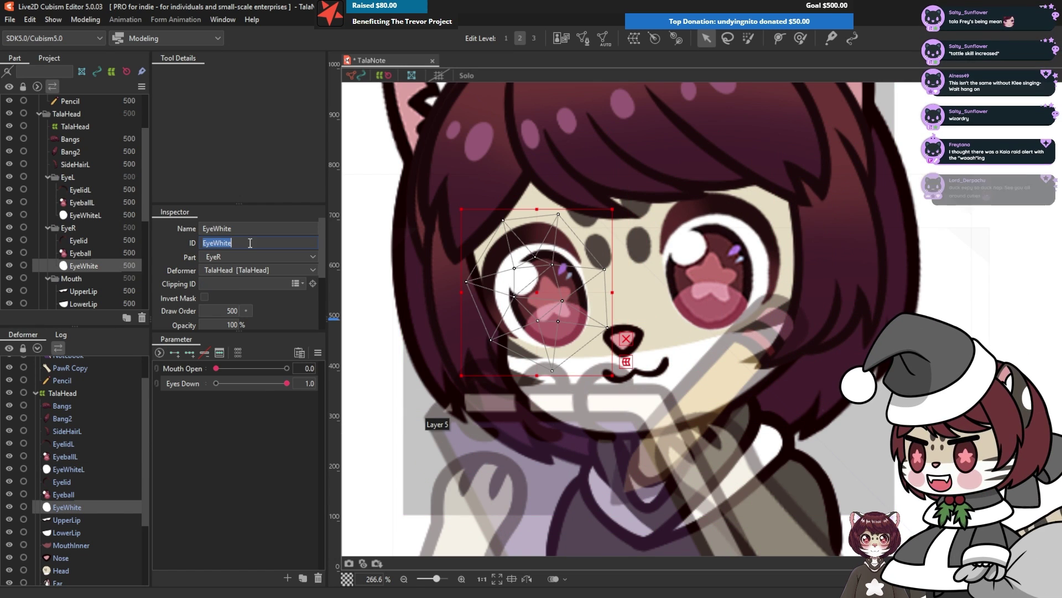
pyautogui.click(63, 494)
# Select Eyeball and EyeballL together and move both down inside the eye whites at Eyes Down 1.0
pyautogui.click(64, 494)
pyautogui.keyDown('ctrl'); pyautogui.click(65, 456); pyautogui.keyUp('ctrl')
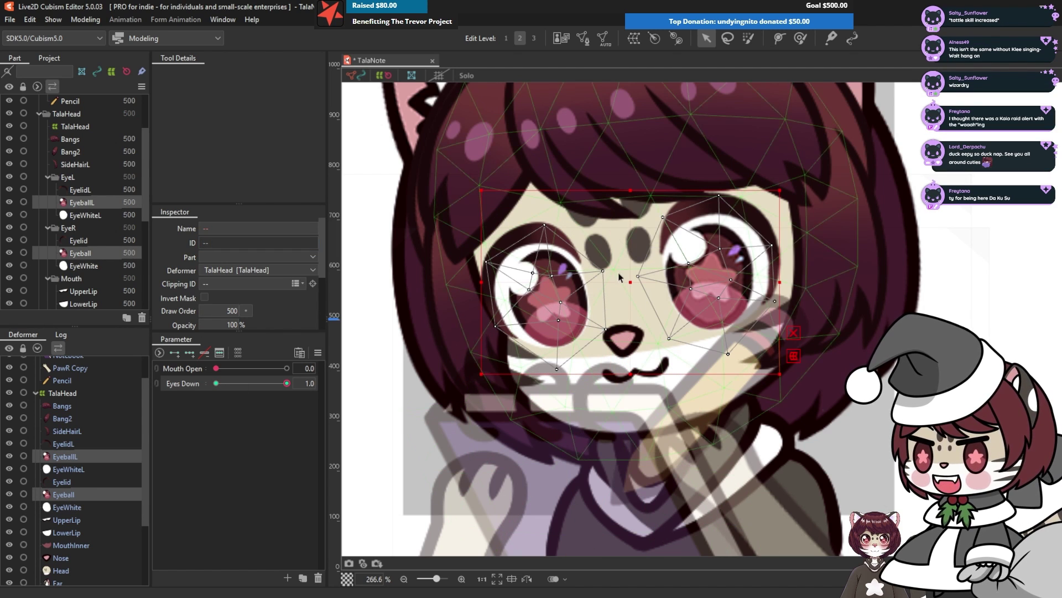
pyautogui.press('Down')
pyautogui.press('Down')
pyautogui.press('Down')
pyautogui.press('Down')
pyautogui.press('Down')
pyautogui.press('Down')
pyautogui.press('Down')
pyautogui.press('Down')
pyautogui.press('Down')
pyautogui.press('Down')
pyautogui.press('Down')
pyautogui.press('Down')
pyautogui.press('Down')
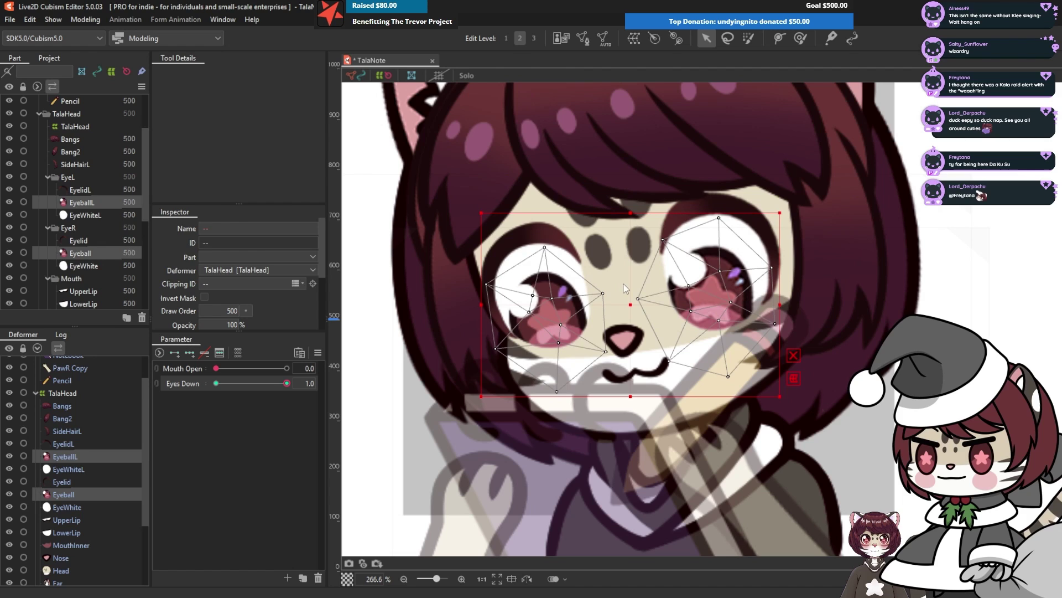
# Shift Eyeball alone slightly toward the nose at the Eyes Down 1.0 key
pyautogui.click(61, 481)
pyautogui.click(64, 494)
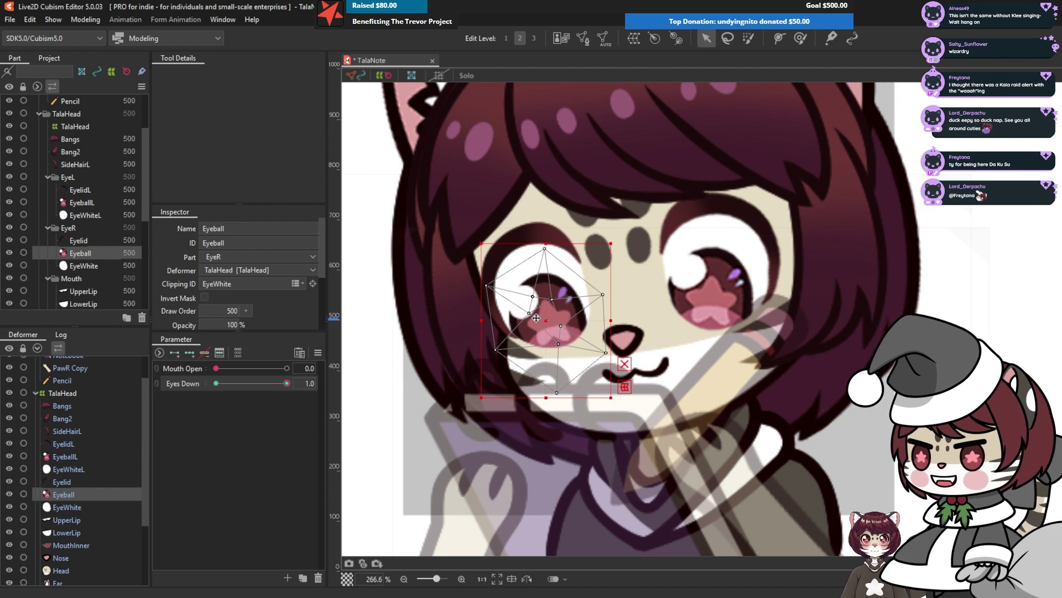
pyautogui.moveTo(552, 324); pyautogui.dragTo(560, 324)
# Set Eyes Down to 0.0, raise both eyeballs slightly, and preview the eye movement across the parameter's range
pyautogui.click(216, 383)
pyautogui.keyDown('ctrl'); pyautogui.click(78, 456); pyautogui.keyUp('ctrl')
pyautogui.press('Up')
pyautogui.press('Up')
pyautogui.press('Up')
pyautogui.press('Up')
pyautogui.press('Up')
pyautogui.press('Up')
pyautogui.press('Up')
pyautogui.press('Up')
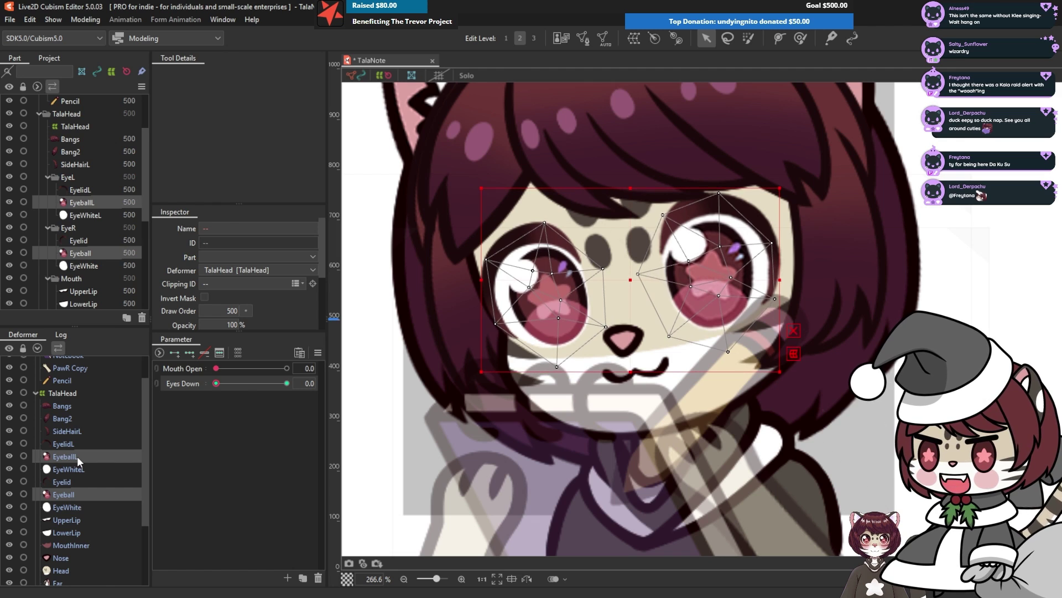
pyautogui.press('Up')
pyautogui.press('Up')
pyautogui.press('Up')
pyautogui.press('Up')
pyautogui.press('Up')
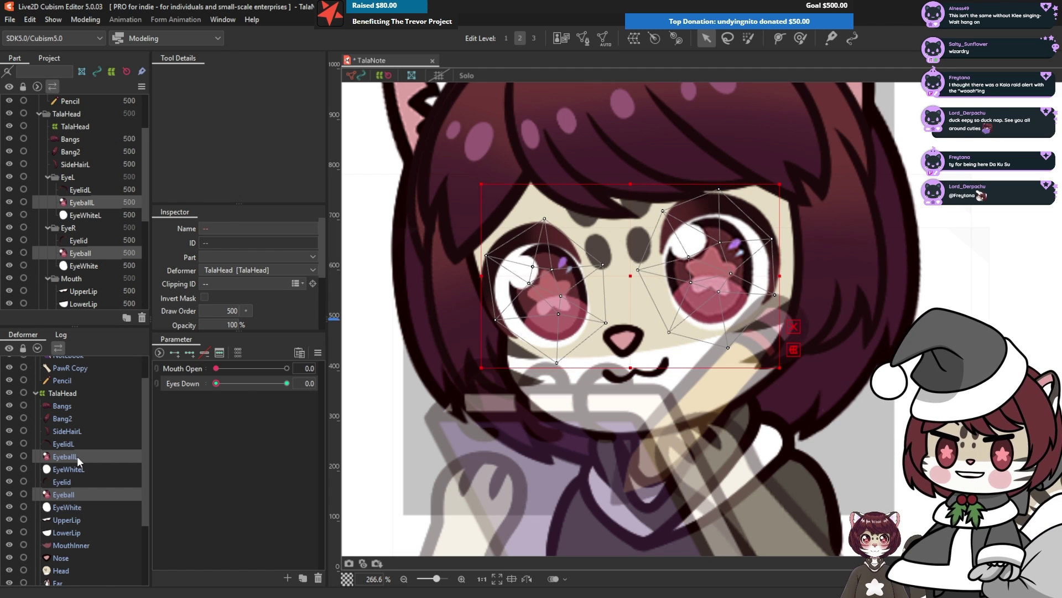
pyautogui.press('Escape')
pyautogui.scroll(-2, 577, 341)
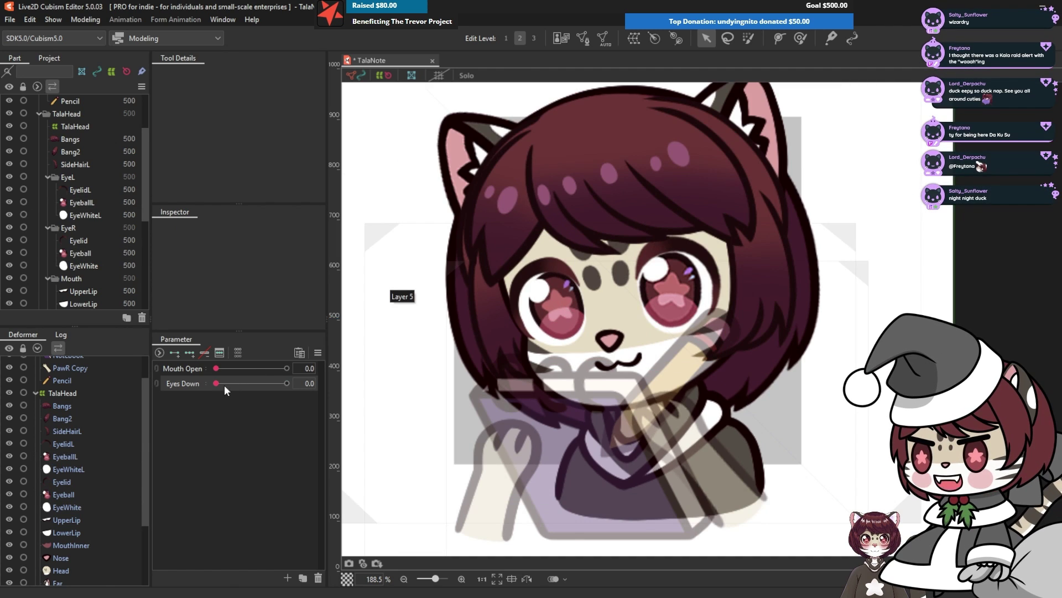
pyautogui.moveTo(216, 382); pyautogui.dragTo(382, 385)
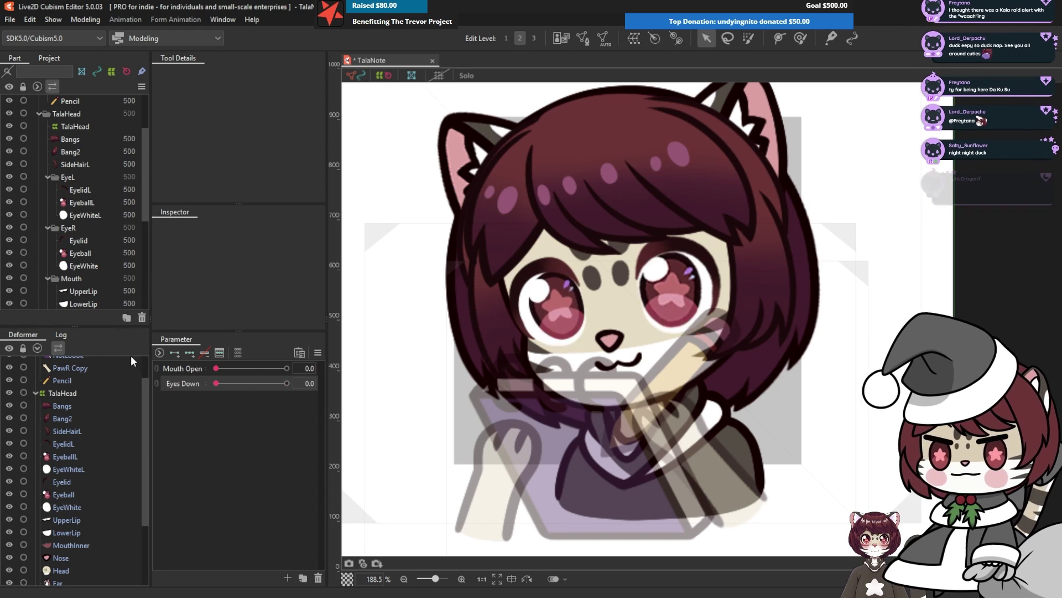
# Create a parameter named Headnod with the ID Headnod, a minimum of -30 and a maximum of 30
pyautogui.click(298, 354)
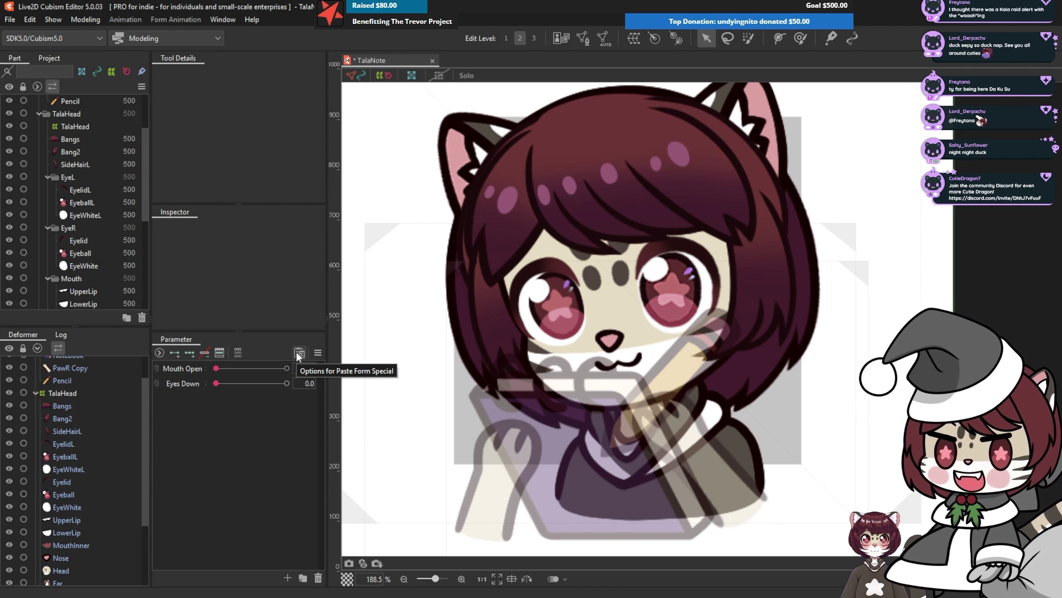
pyautogui.click(286, 578)
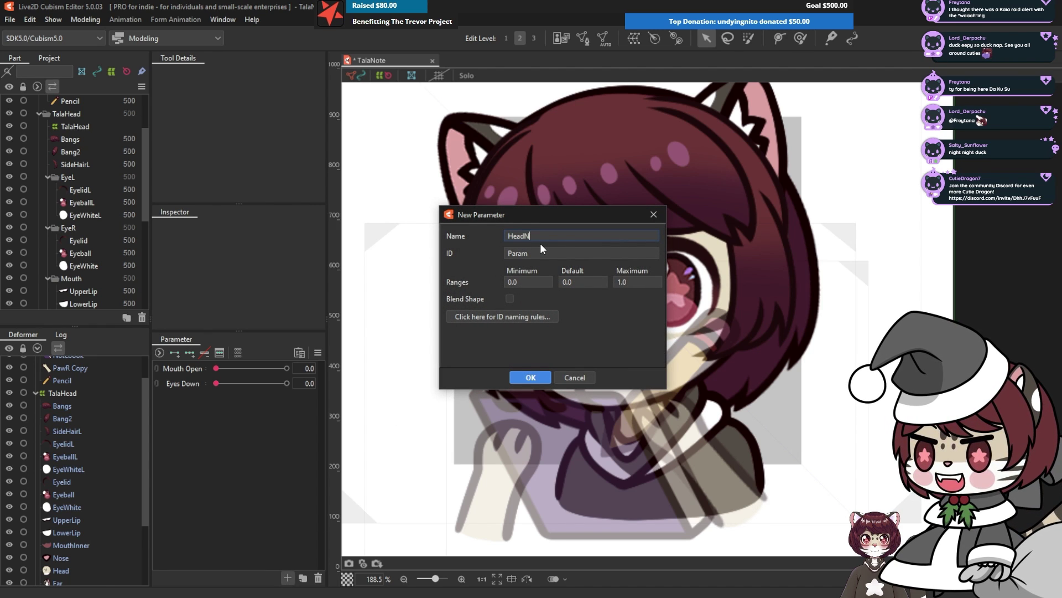
pyautogui.write('Headnod')
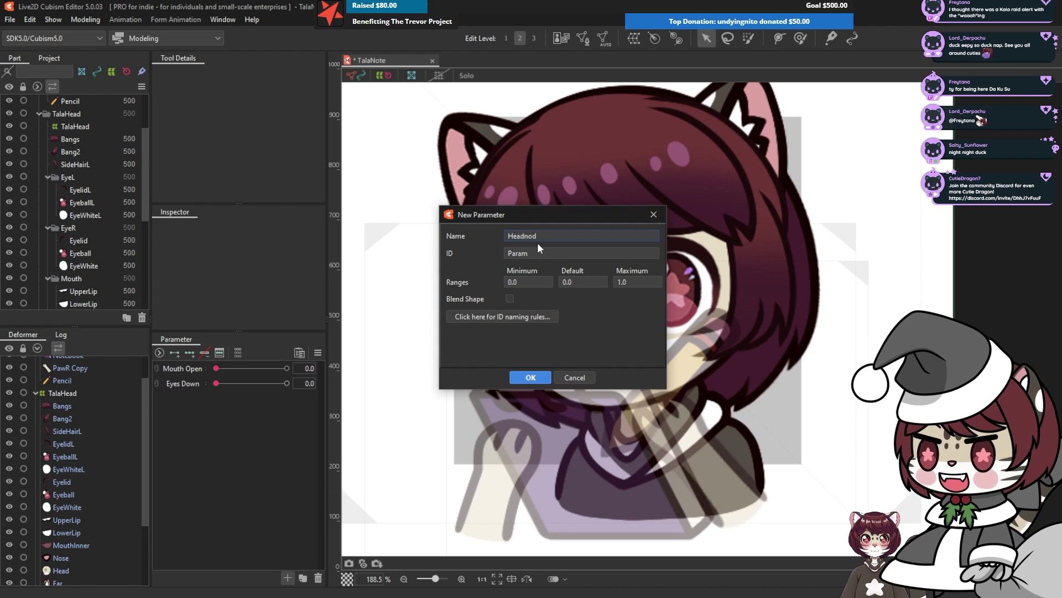
pyautogui.press('Tab')
pyautogui.press('Tab')
pyautogui.write('-')
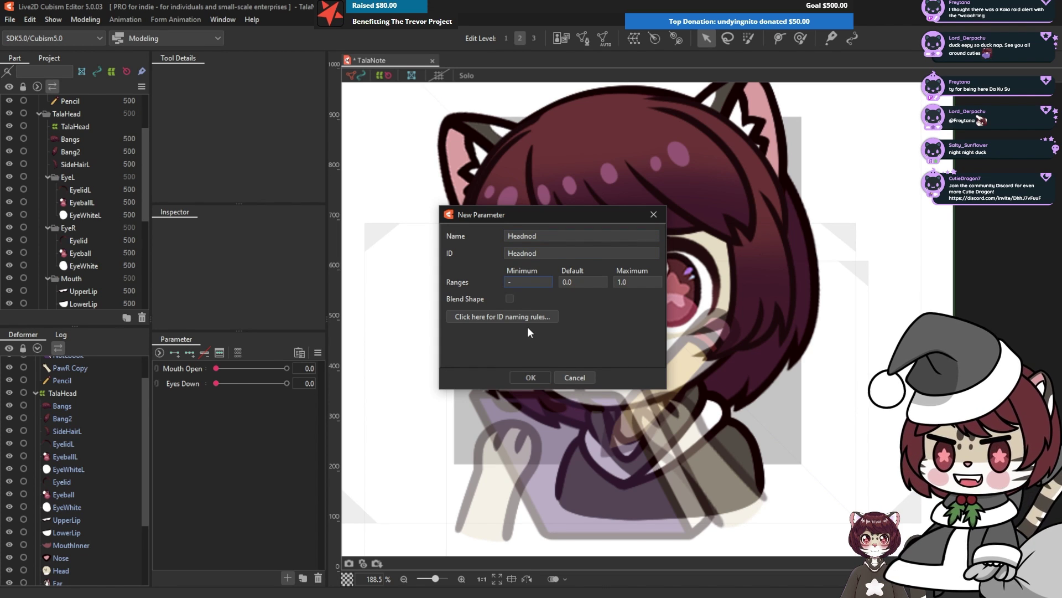
pyautogui.write('30')
pyautogui.press('Tab')
pyautogui.press('Tab')
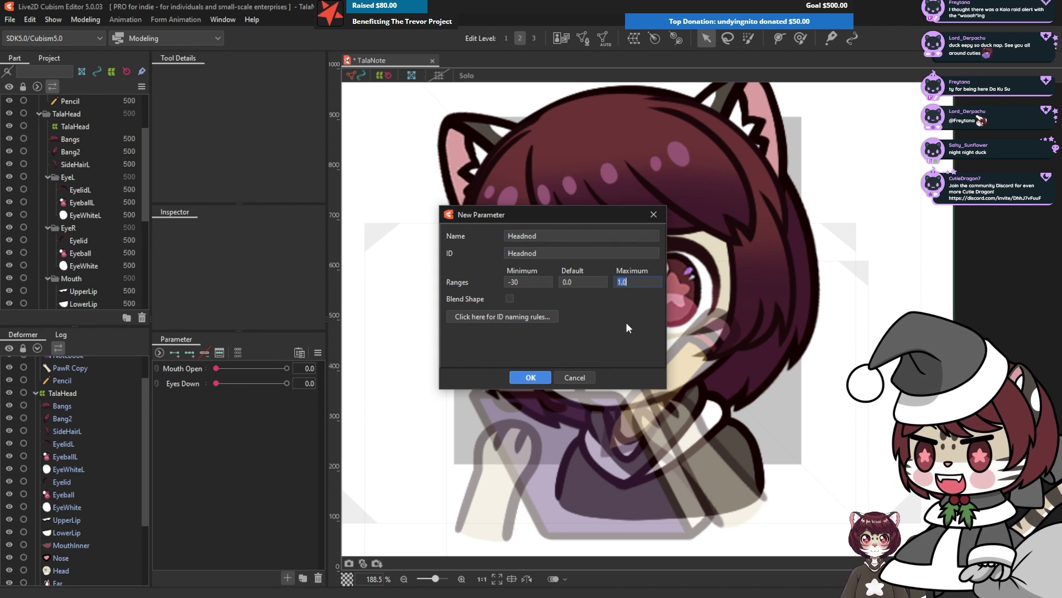
pyautogui.write('30')
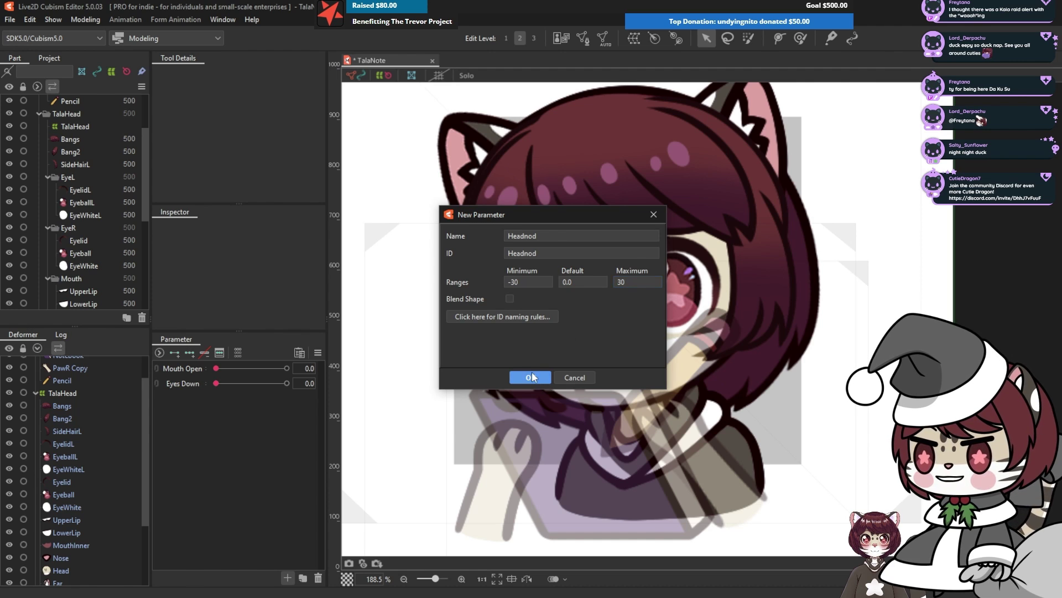
pyautogui.click(531, 374)
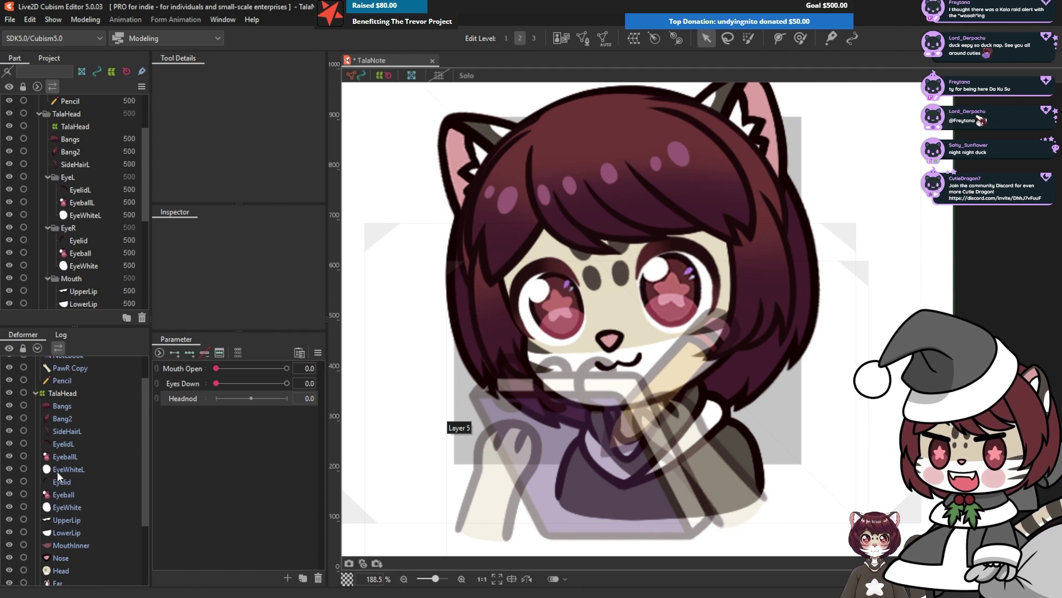
# Select every TalaHead child part from Bangs to BackHair and create a parent warp deformer named Headnod with 2 × 2 Bezier divisions
pyautogui.click(61, 393)
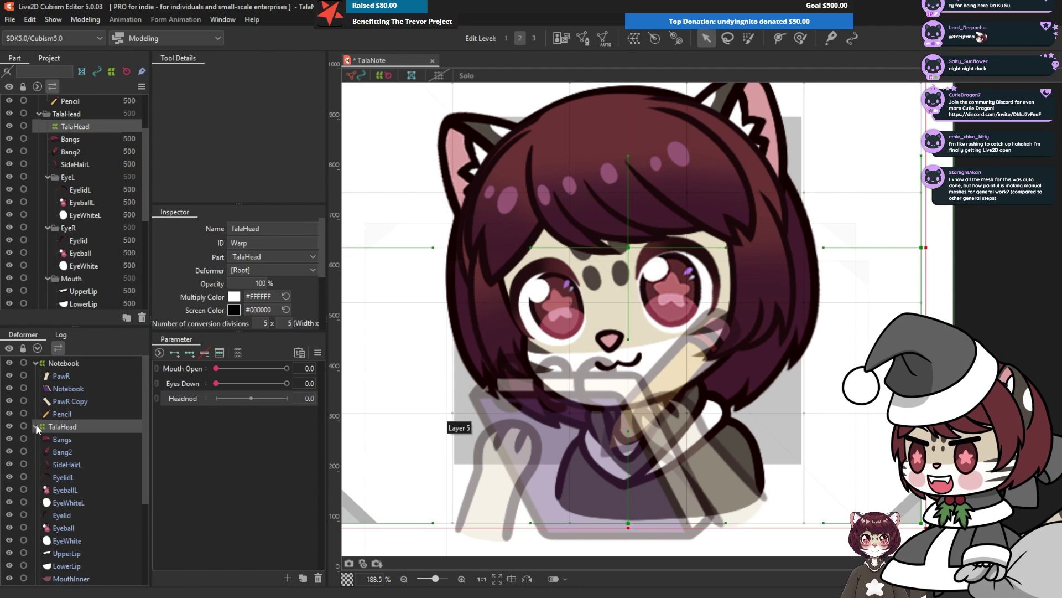
pyautogui.scroll(-3, 85, 443)
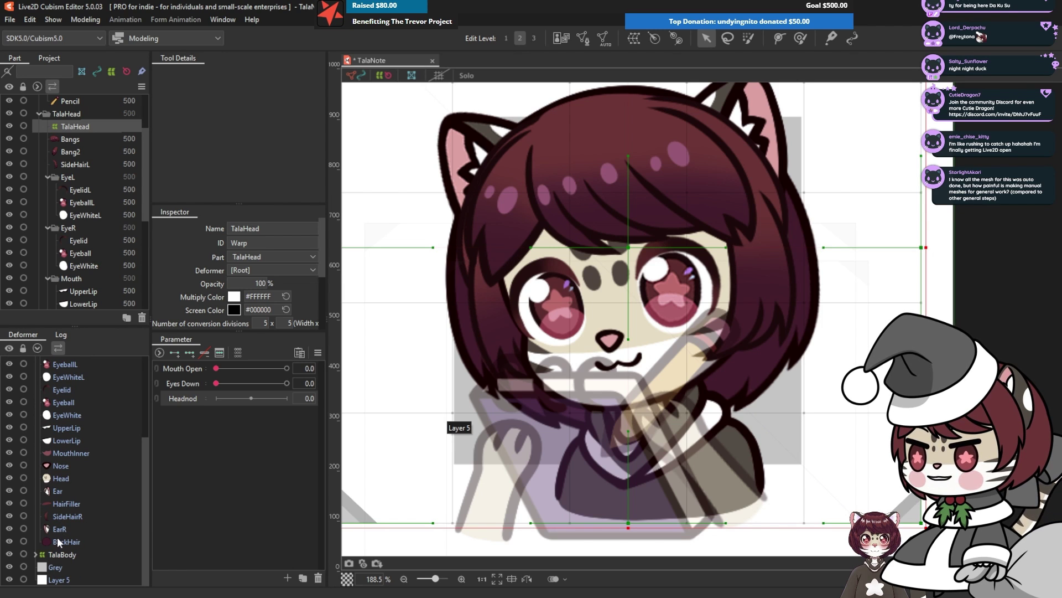
pyautogui.click(64, 540)
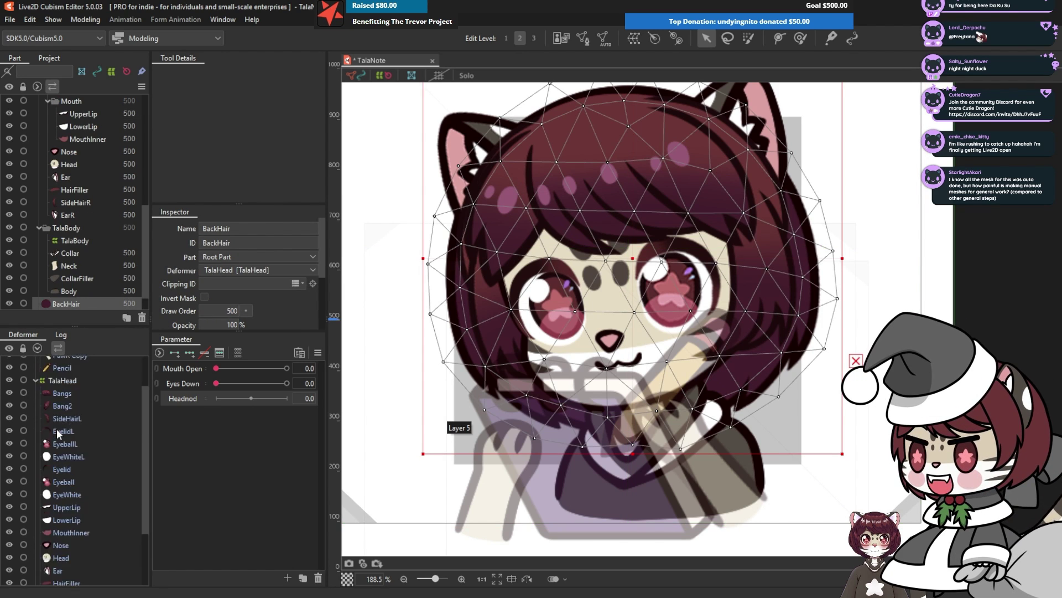
pyautogui.scroll(4, 49, 452)
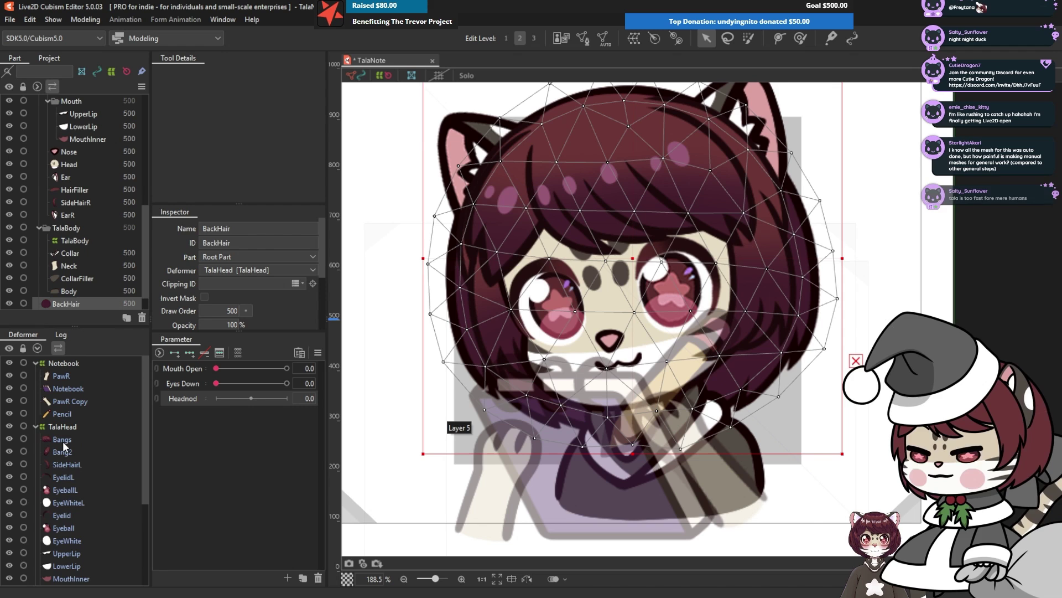
pyautogui.keyDown('shift'); pyautogui.click(63, 439); pyautogui.keyUp('shift')
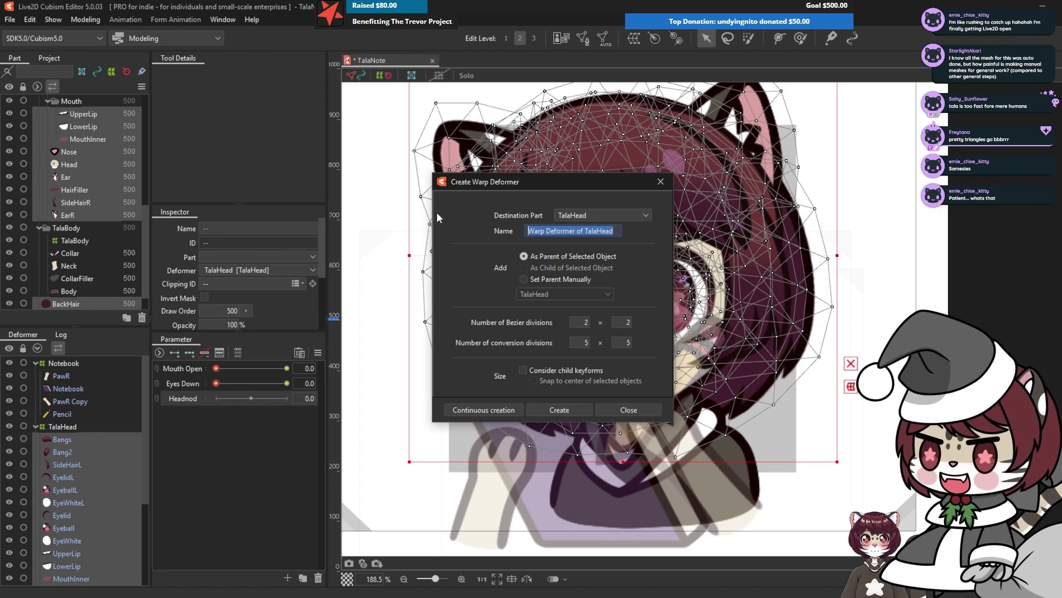
pyautogui.write('Headnod')
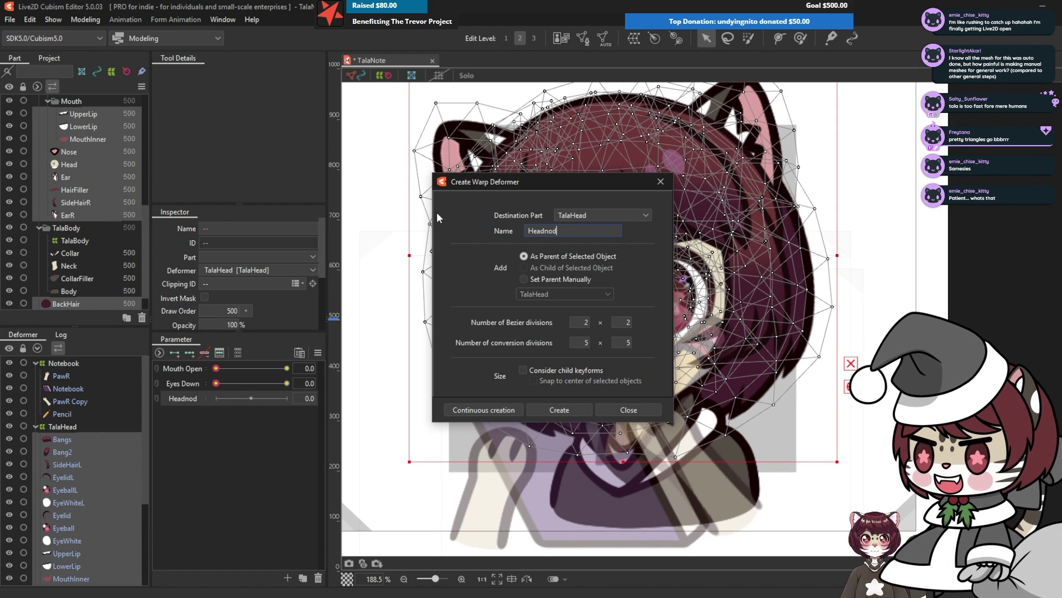
pyautogui.press('Return')
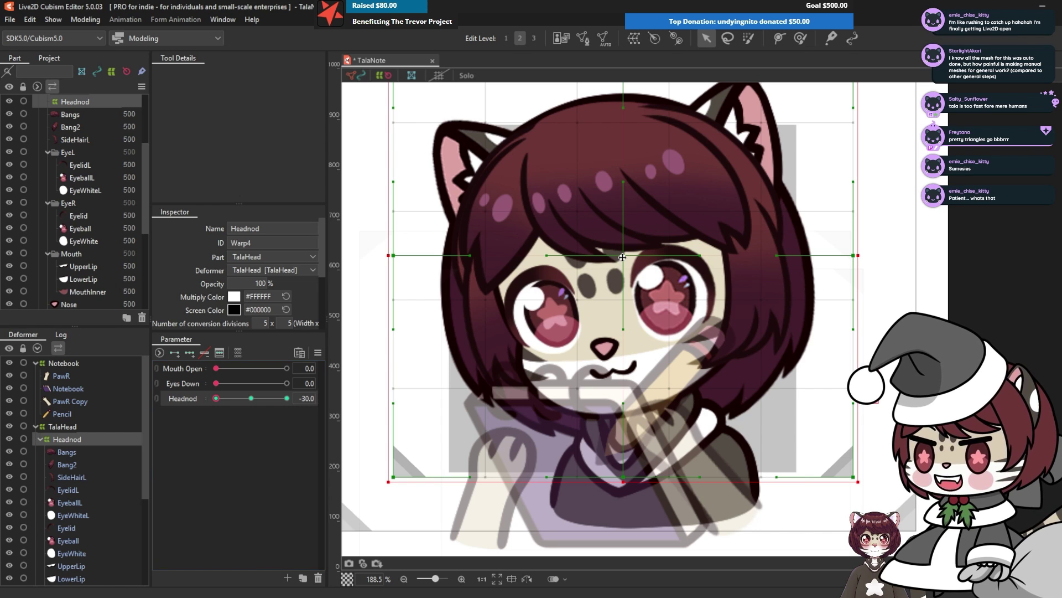
# Move the whole Headnod deformer down at the Headnod -30 key so the head sinks toward the body
pyautogui.press('Down')
pyautogui.press('Down')
pyautogui.press('Down')
pyautogui.press('Down')
pyautogui.press('Down')
pyautogui.press('Down')
pyautogui.press('Down')
pyautogui.press('Down')
pyautogui.press('Down')
pyautogui.press('Down')
pyautogui.press('Down')
pyautogui.press('Down')
pyautogui.press('Down')
pyautogui.press('Down')
pyautogui.press('Down')
pyautogui.press('Down')
pyautogui.press('Down')
pyautogui.press('Down')
pyautogui.press('Down')
pyautogui.press('Down')
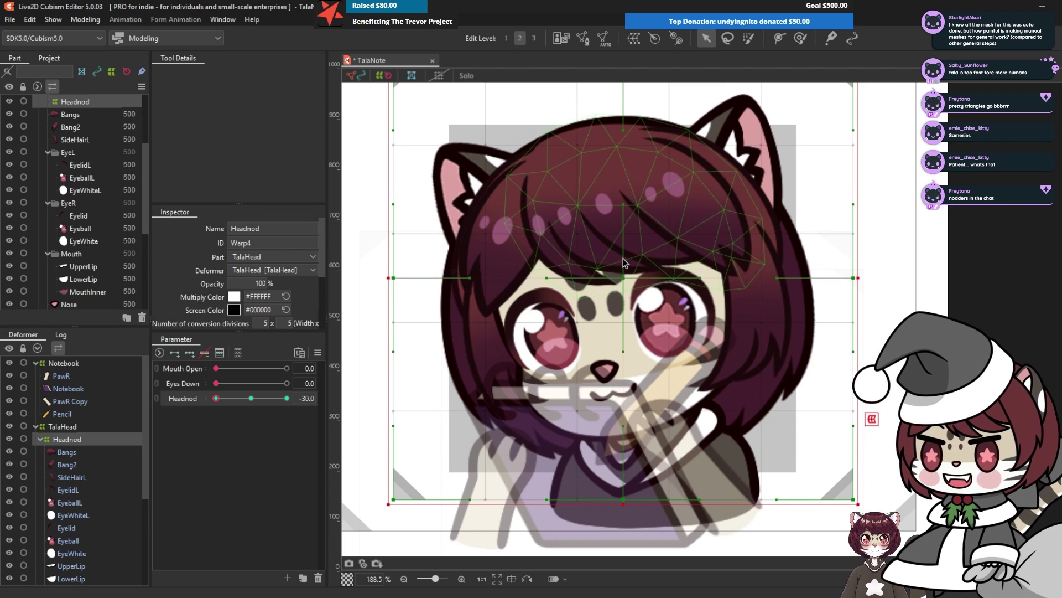
pyautogui.moveTo(624, 260); pyautogui.dragTo(624, 264)
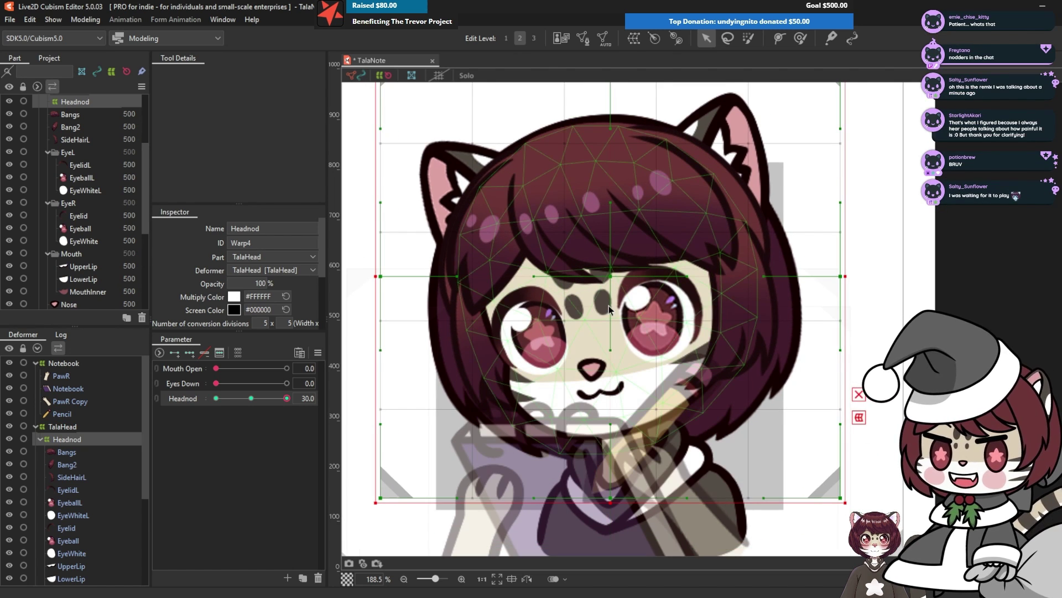
# Rotate the Headnod deformer slightly clockwise at the Headnod 30 key and nudge it toward the character's left shoulder
pyautogui.scroll(-2, 545, 321)
pyautogui.scroll(1, 523, 243)
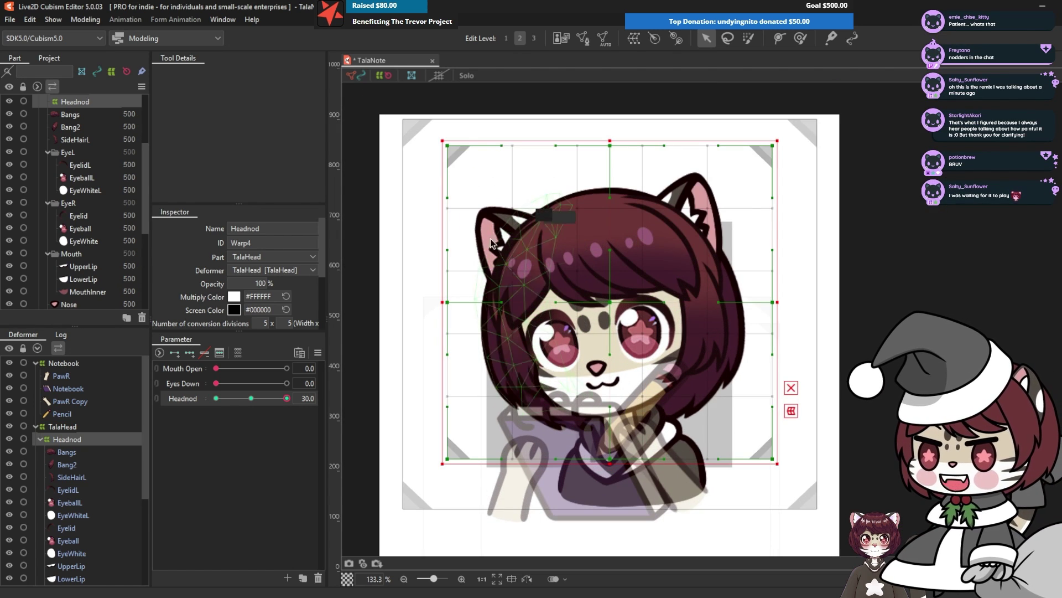
pyautogui.moveTo(437, 137); pyautogui.dragTo(455, 135)
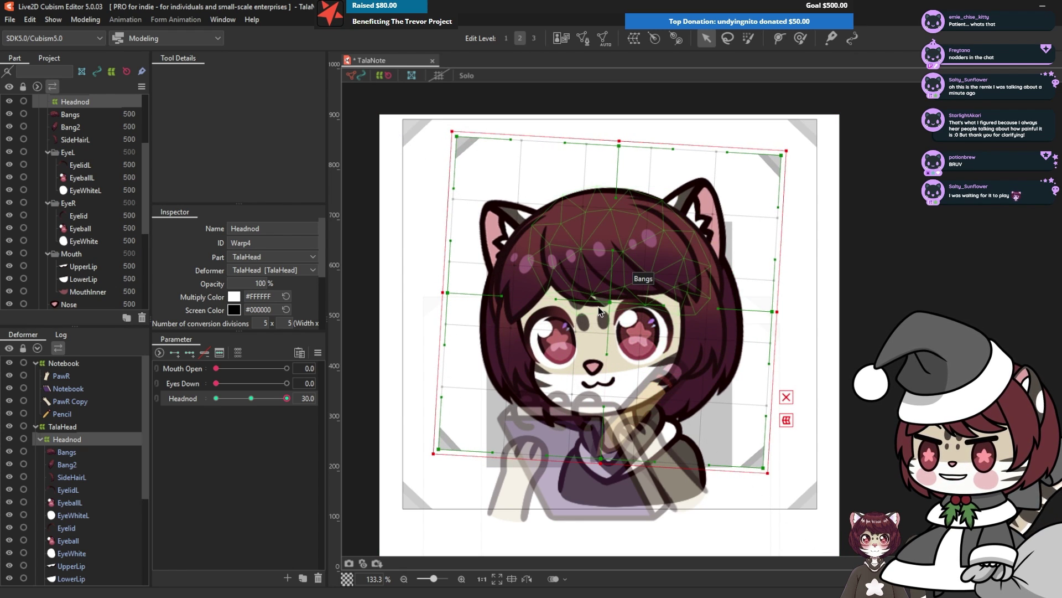
pyautogui.press('Right')
pyautogui.press('Right')
pyautogui.press('Right')
pyautogui.press('Right')
pyautogui.press('Up')
pyautogui.press('Right')
pyautogui.press('Right')
pyautogui.press('Right')
pyautogui.press('Right')
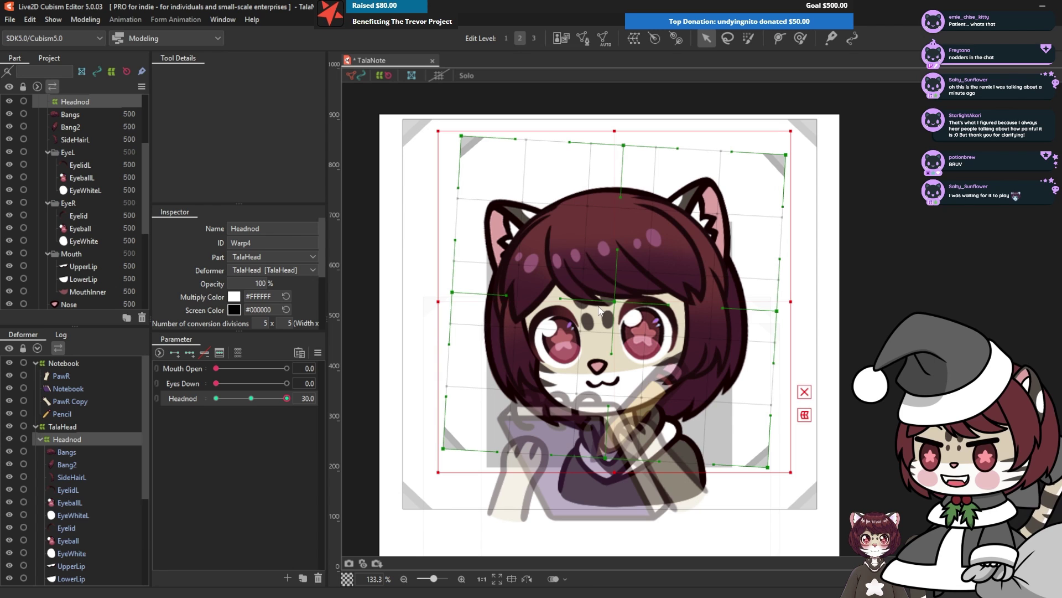
# Set Headnod to -30, tilt the deformer slightly counterclockwise, and preview the nod across the parameter's range
pyautogui.click(253, 398)
pyautogui.moveTo(255, 400); pyautogui.dragTo(206, 412)
pyautogui.moveTo(434, 164); pyautogui.dragTo(418, 169)
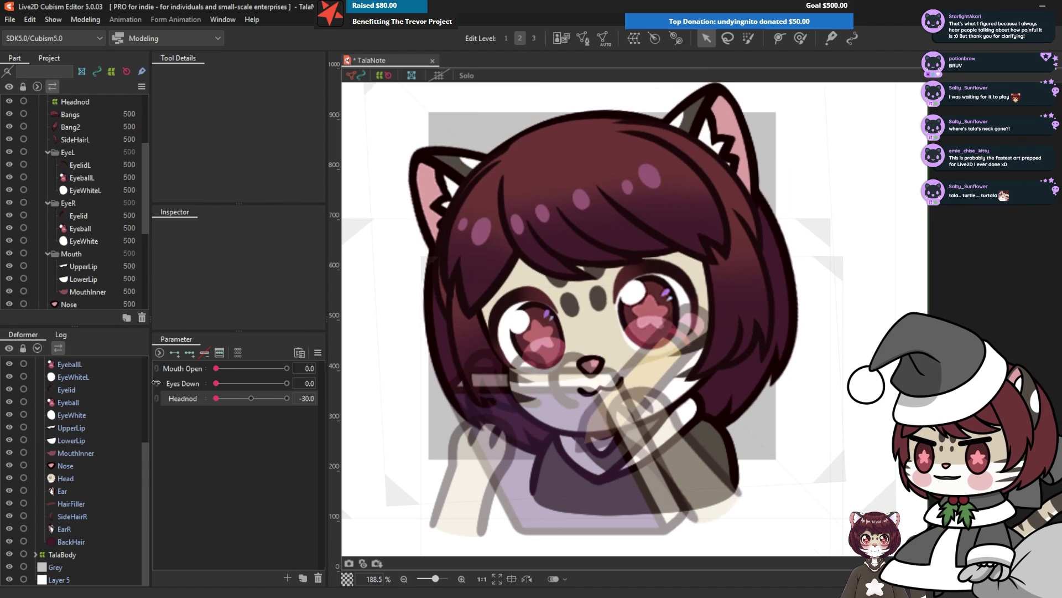
pyautogui.moveTo(216, 398); pyautogui.dragTo(364, 432)
pyautogui.click(314, 352)
pyautogui.click(332, 350)
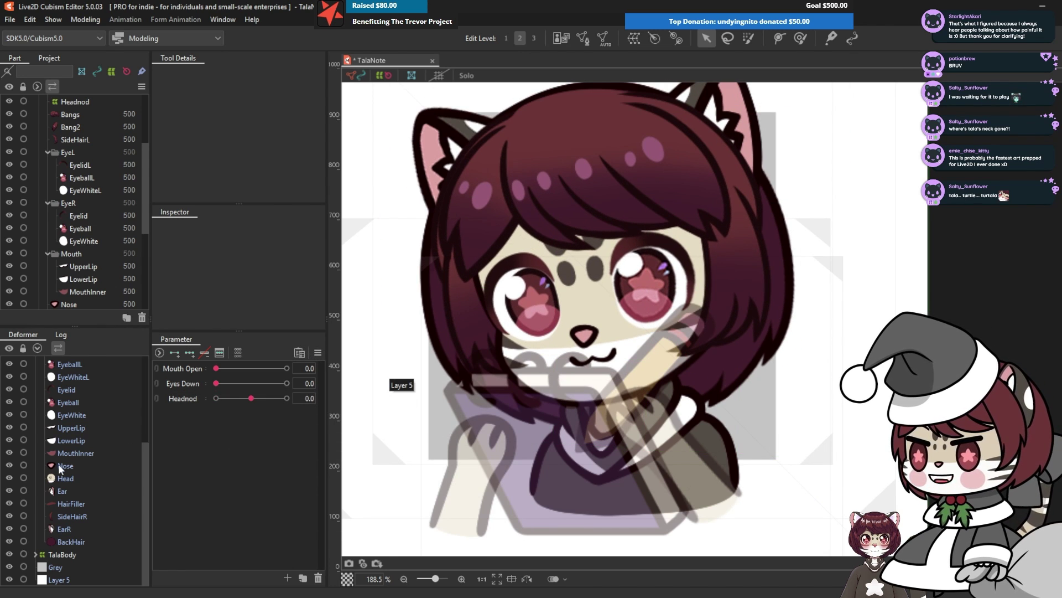
# Select the Headnod deformer at the Headnod 30 key and raise its middle row of control points to tilt the face up
pyautogui.scroll(4, 59, 464)
pyautogui.click(66, 436)
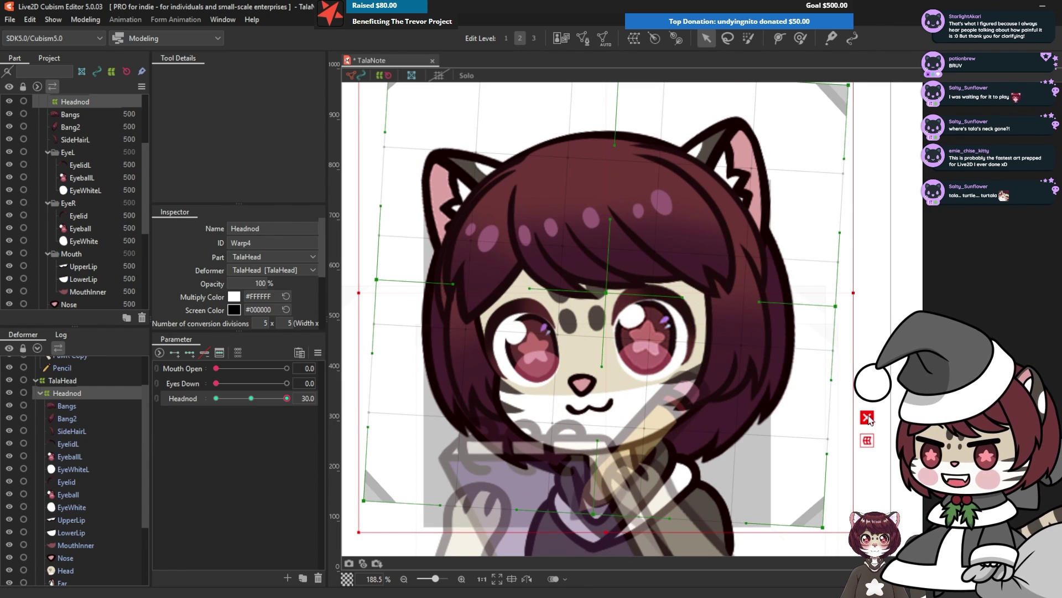
pyautogui.moveTo(605, 294); pyautogui.dragTo(606, 284)
pyautogui.moveTo(377, 281); pyautogui.dragTo(376, 265)
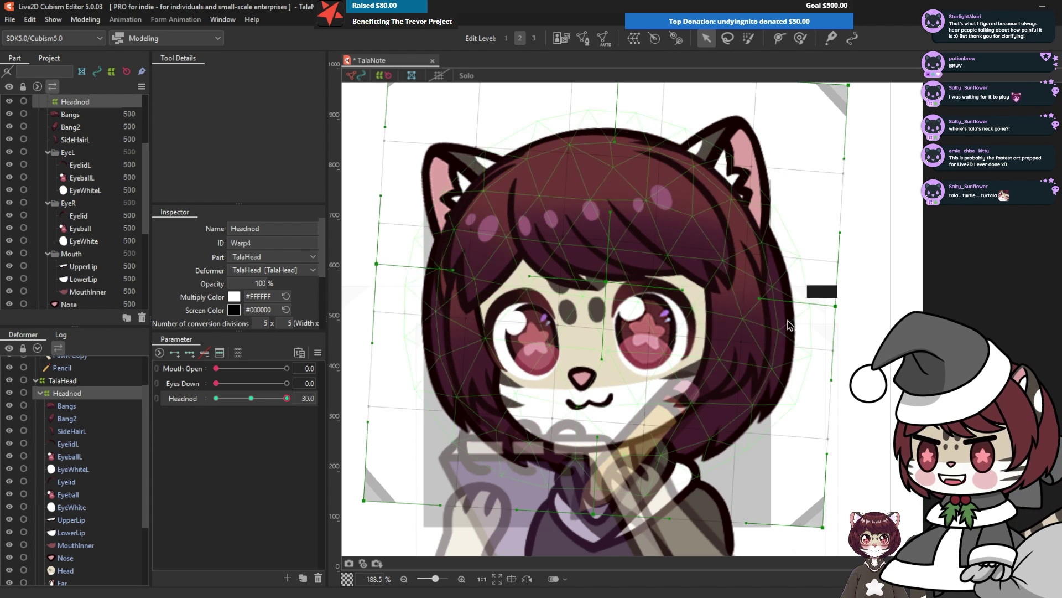
pyautogui.moveTo(835, 306); pyautogui.dragTo(835, 295)
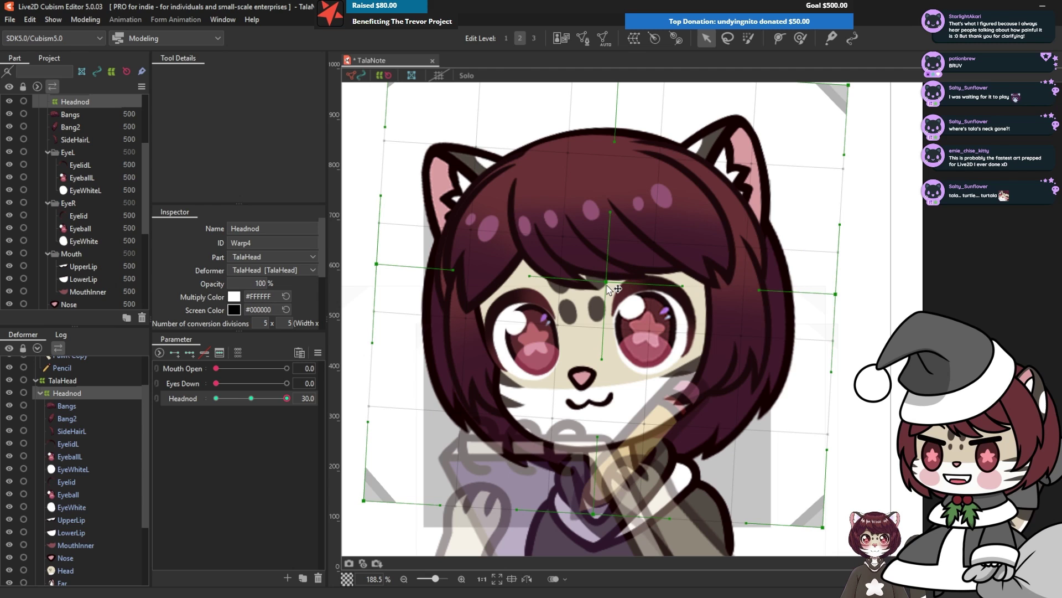
pyautogui.moveTo(606, 283); pyautogui.dragTo(609, 270)
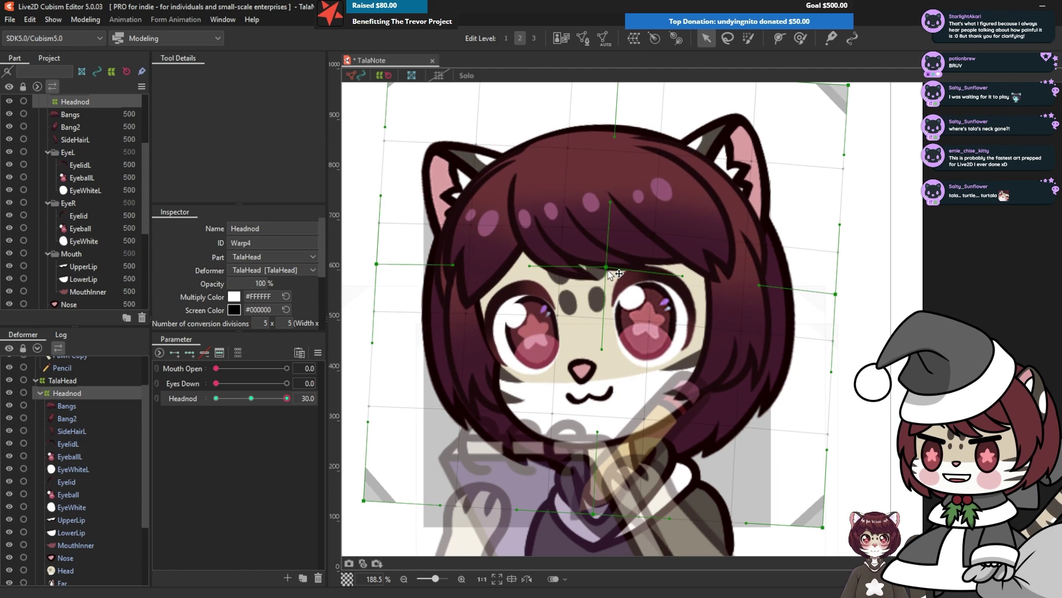
pyautogui.moveTo(379, 265); pyautogui.dragTo(381, 259)
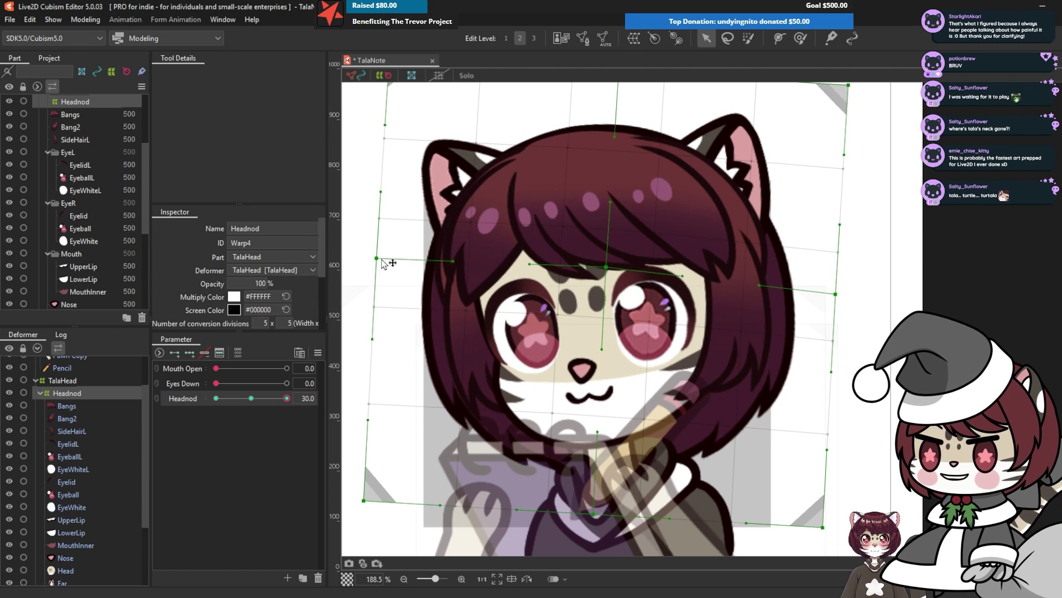
# Lower the Headnod deformer's top row of control points at Headnod 30 to compress the top of the head
pyautogui.scroll(-2, 591, 514)
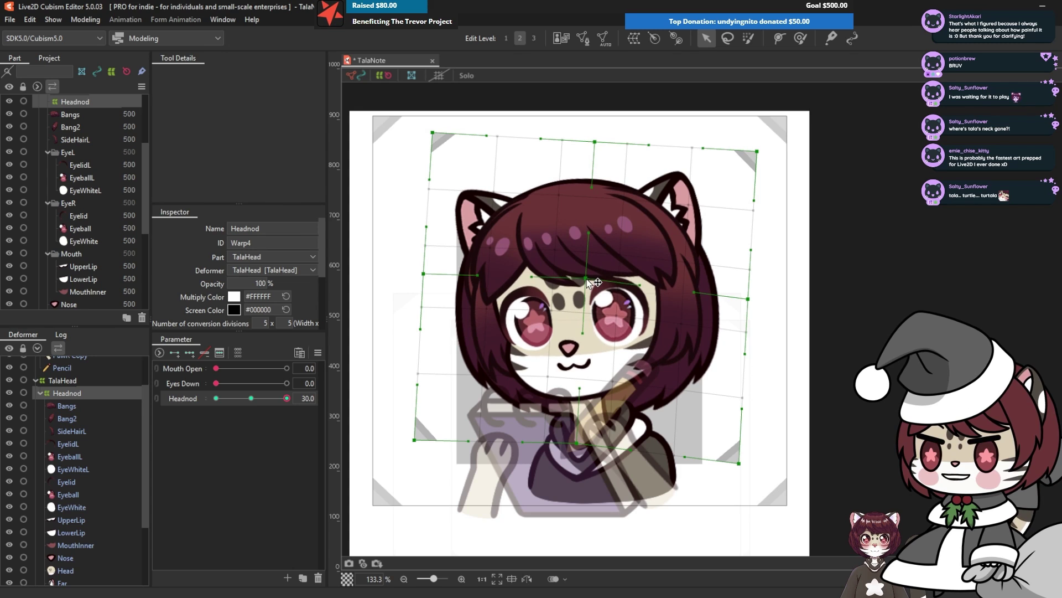
pyautogui.moveTo(597, 143); pyautogui.dragTo(597, 150)
pyautogui.moveTo(434, 133); pyautogui.dragTo(434, 145)
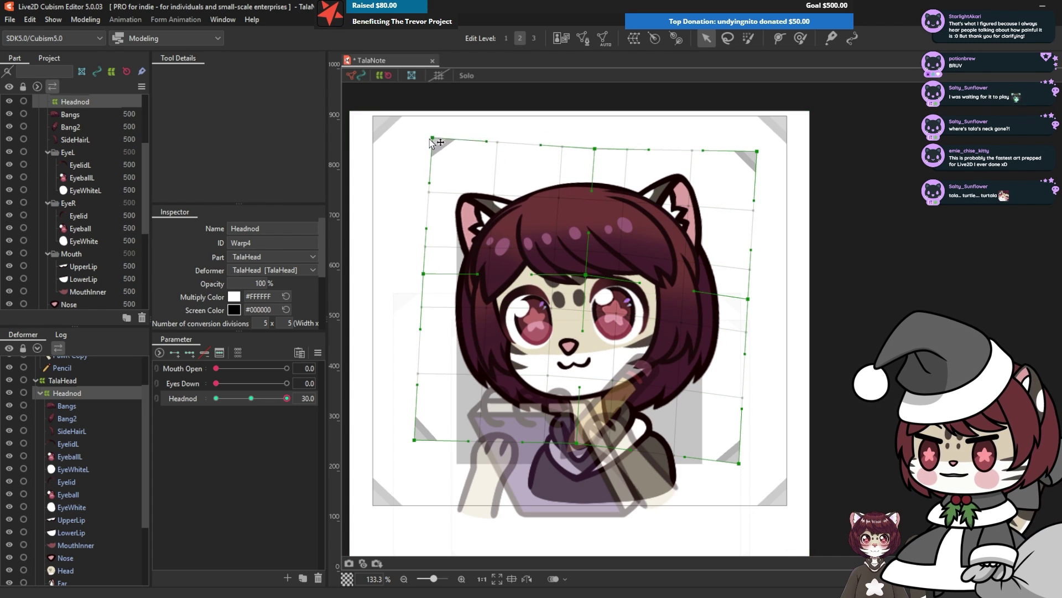
pyautogui.moveTo(757, 152); pyautogui.dragTo(756, 165)
pyautogui.moveTo(286, 398)
pyautogui.mouseDown()
pyautogui.moveTo(247, 397)
pyautogui.moveTo(291, 398)
pyautogui.mouseUp()
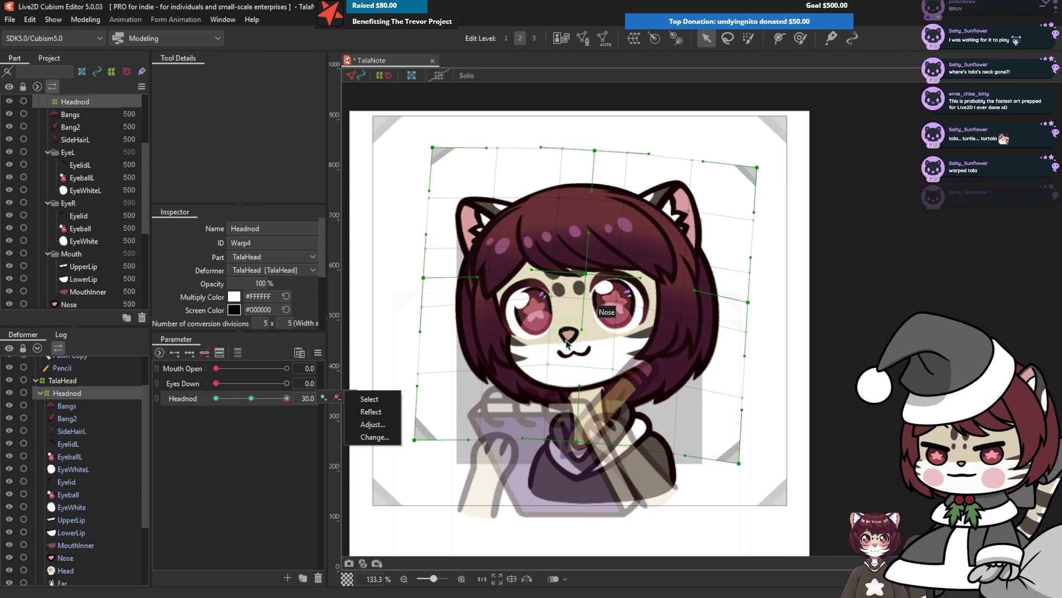
# Set Headnod to -30, pull the deformer's middle row of control points down, and preview the nod up to 30
pyautogui.moveTo(287, 398); pyautogui.dragTo(215, 398)
pyautogui.moveTo(581, 332); pyautogui.dragTo(580, 359)
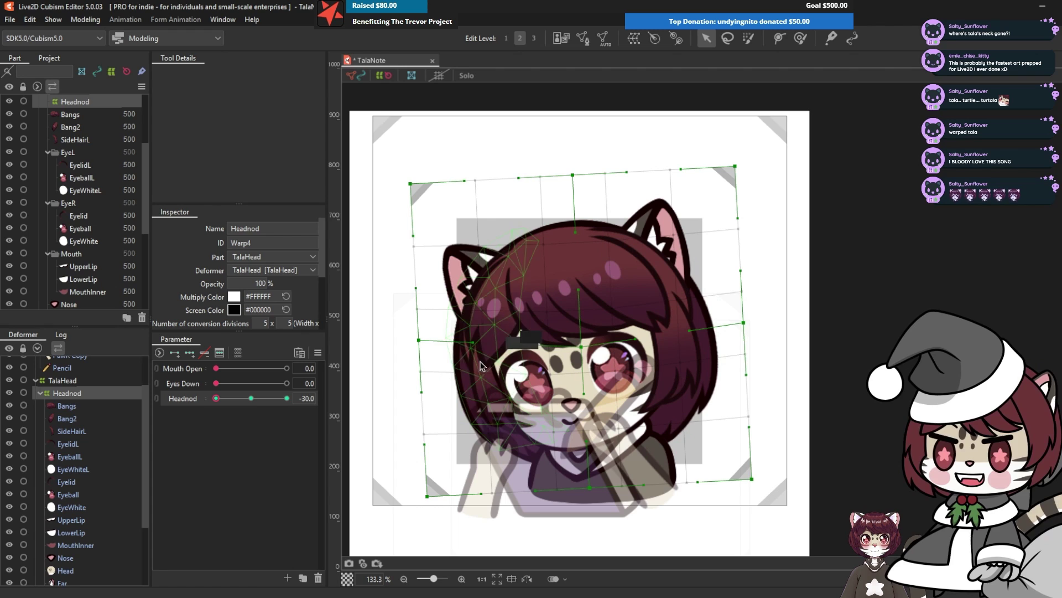
pyautogui.moveTo(420, 343); pyautogui.dragTo(422, 363)
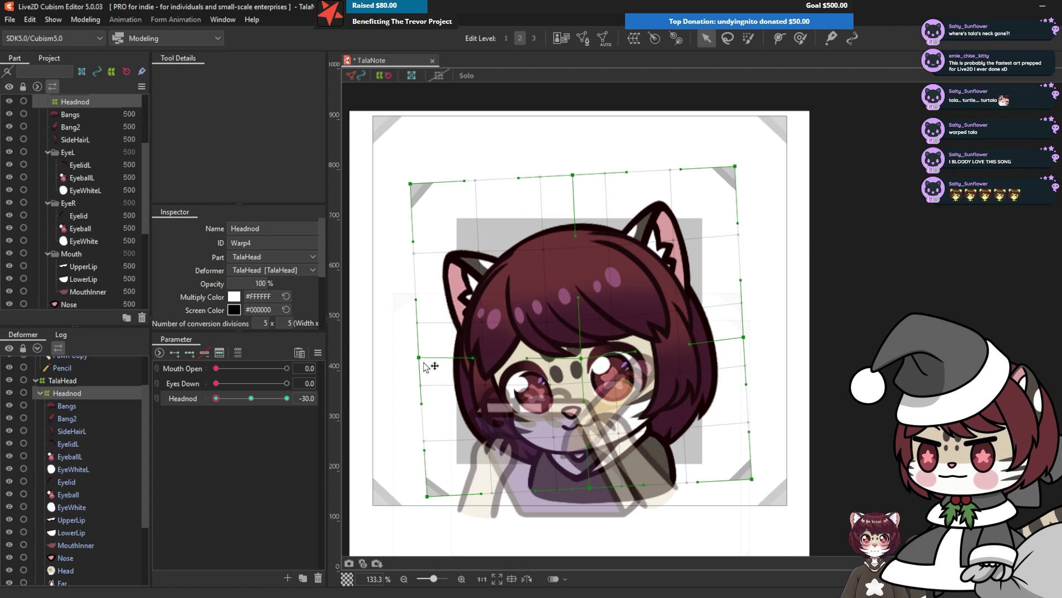
pyautogui.moveTo(743, 337); pyautogui.dragTo(744, 346)
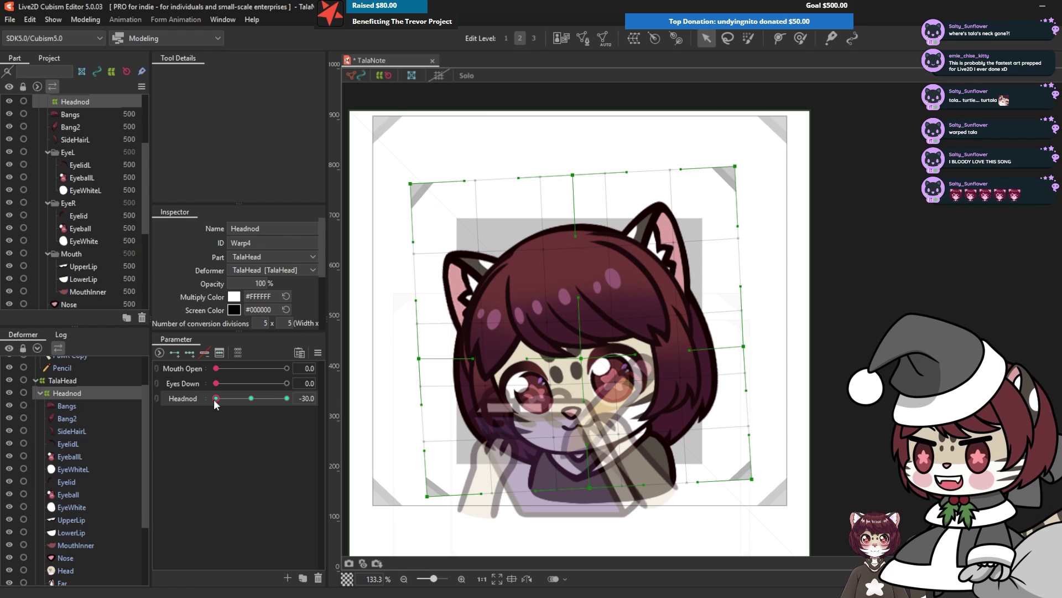
pyautogui.moveTo(216, 404); pyautogui.dragTo(319, 412)
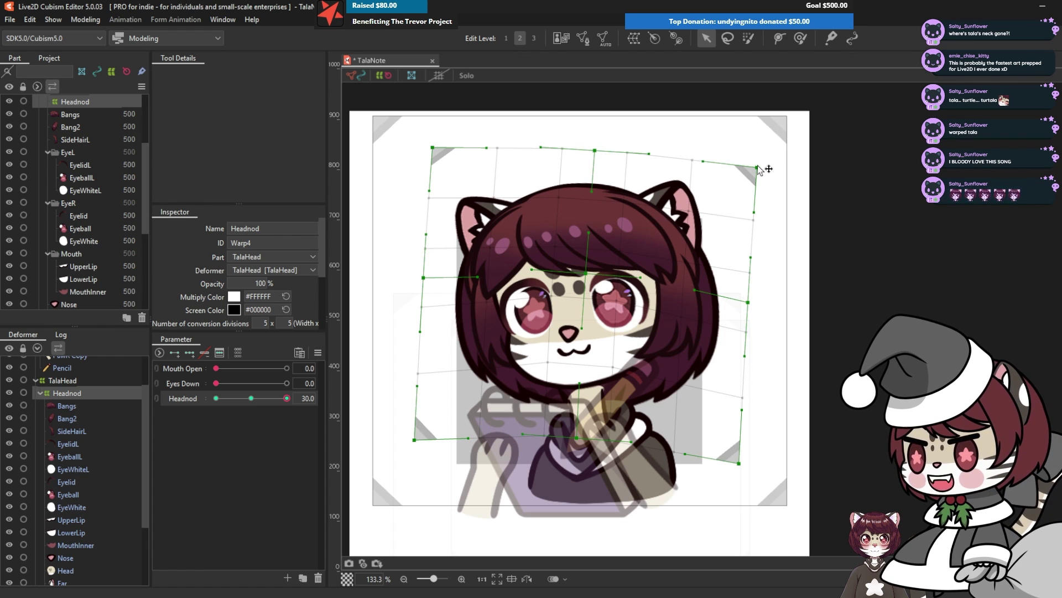
# Return Headnod to 0 and create a parameter named Hairsway with a minimum of -30, default of 0 and maximum of 30
pyautogui.click(251, 398)
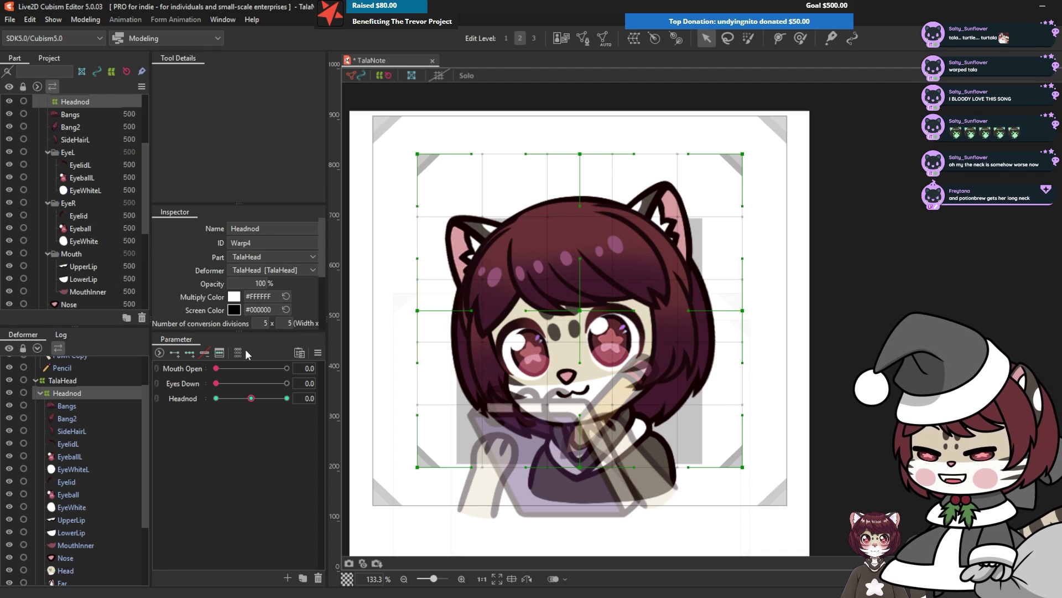
pyautogui.scroll(2, 513, 512)
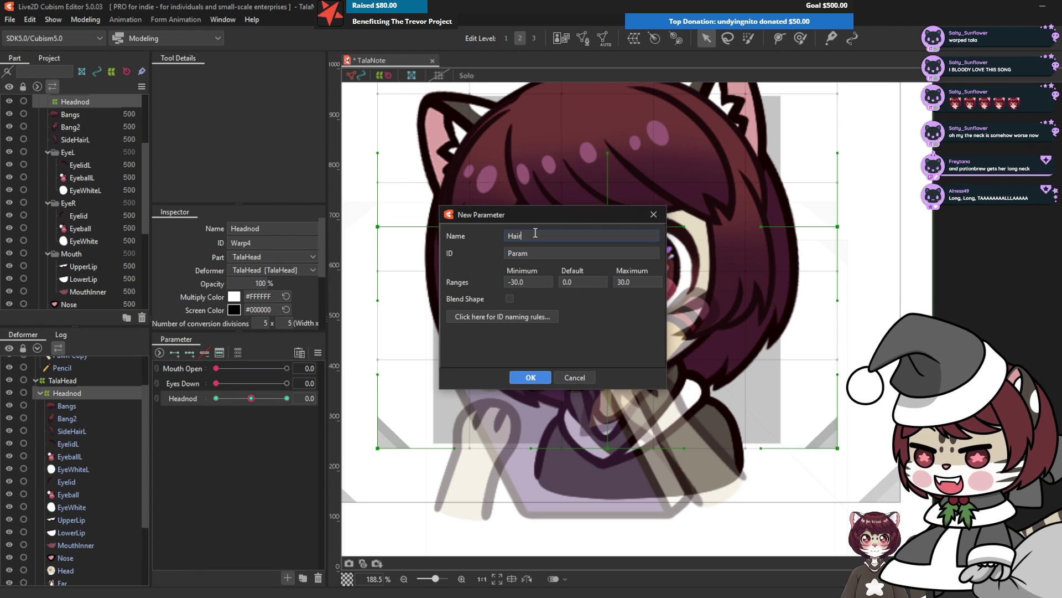
pyautogui.write('sway')
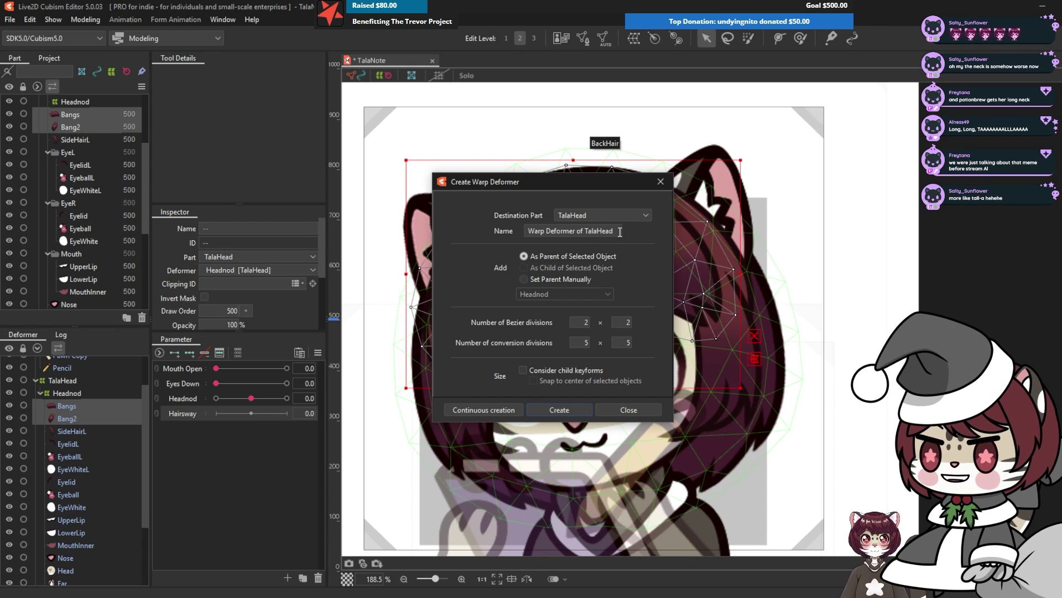
# Create a parent warp deformer named Bangs for the Bangs and Bang2 parts, placed in the TalaHead part
pyautogui.moveTo(620, 232); pyautogui.dragTo(439, 219)
pyautogui.write('B')
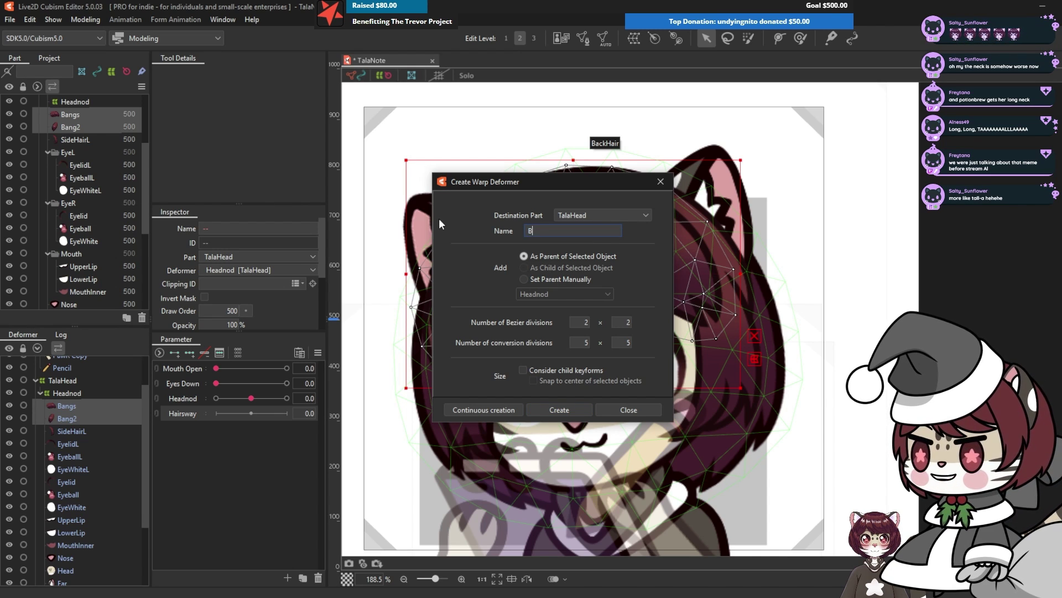
pyautogui.write('angs')
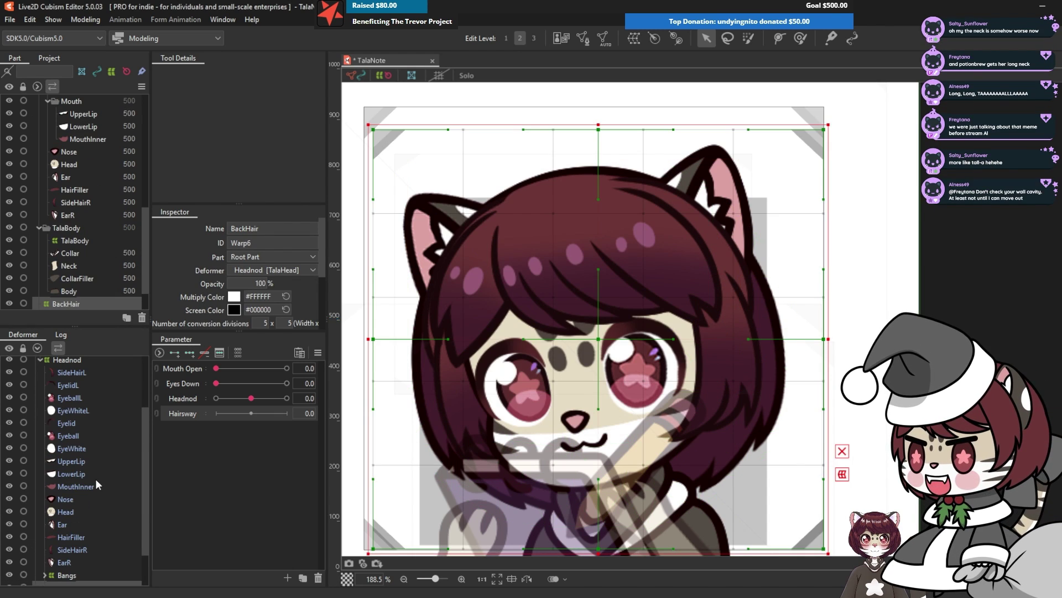
# Create a parent warp deformer named SidehairL for the SideHairL mesh, placed in the TalaHead part
pyautogui.click(78, 373)
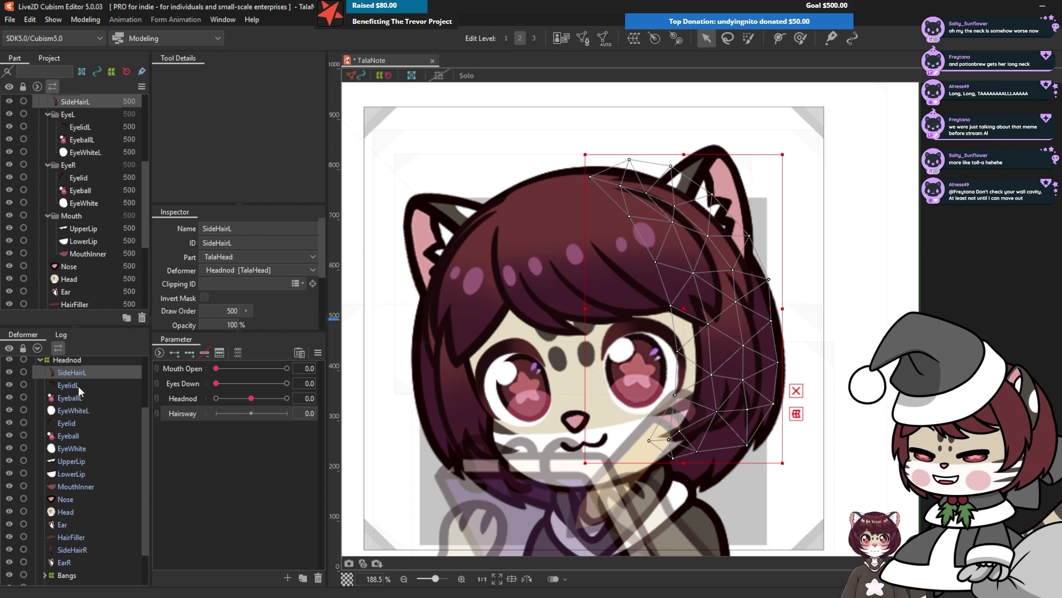
pyautogui.click(634, 38)
pyautogui.tripleClick(619, 231)
pyautogui.write('S')
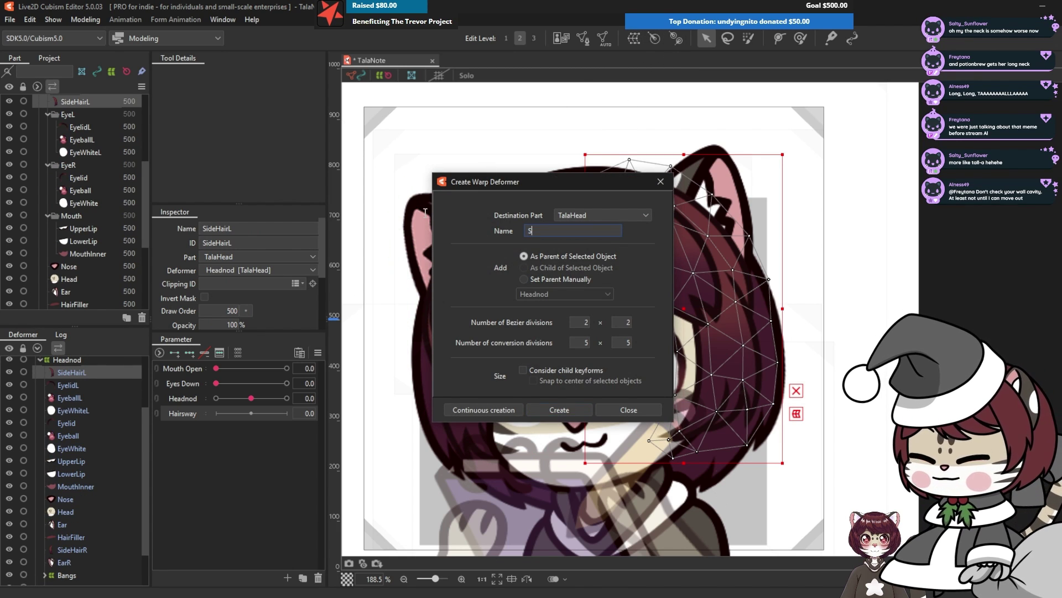
pyautogui.write('idehairL')
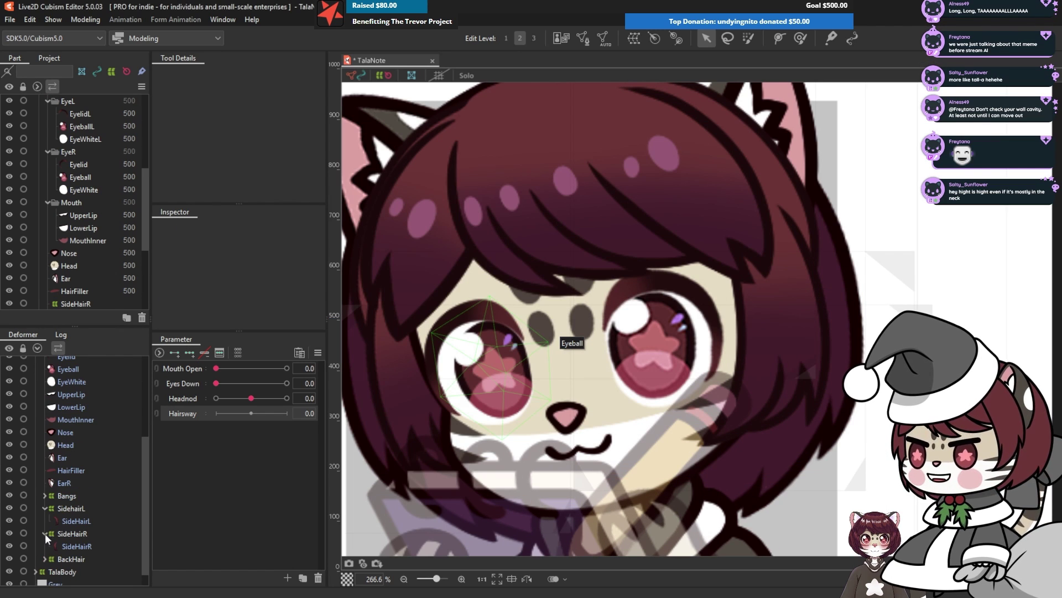
# Add three keyforms on Hairsway to the Bangs, SidehairL, SideHairR and BackHair deformers together
pyautogui.click(45, 533)
pyautogui.click(45, 504)
pyautogui.click(63, 502)
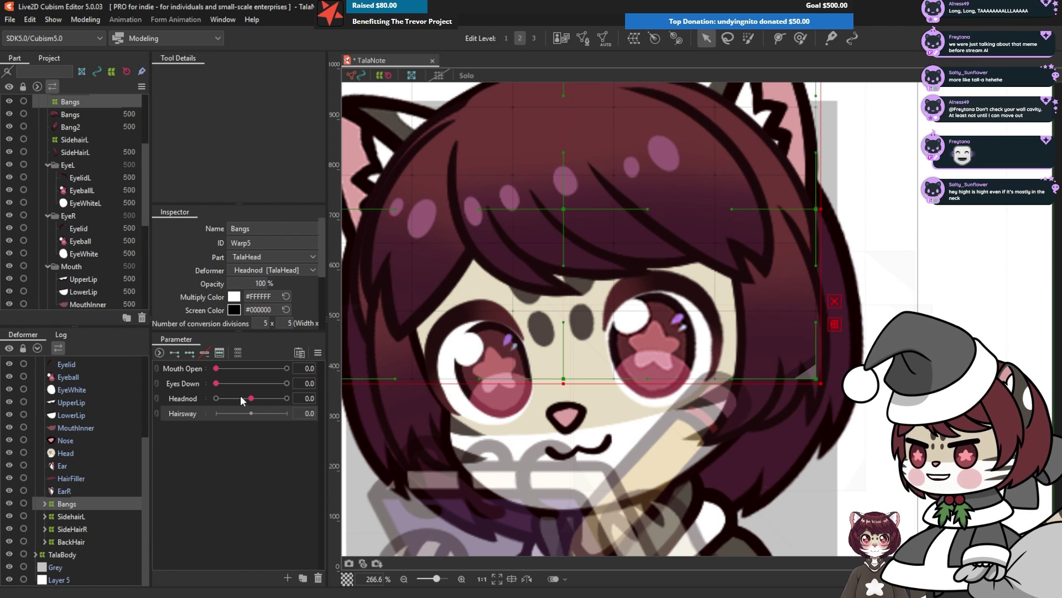
pyautogui.keyDown('ctrl'); pyautogui.click(88, 516); pyautogui.keyUp('ctrl')
pyautogui.keyDown('ctrl'); pyautogui.click(78, 529); pyautogui.keyUp('ctrl')
pyautogui.keyDown('ctrl'); pyautogui.click(75, 542); pyautogui.keyUp('ctrl')
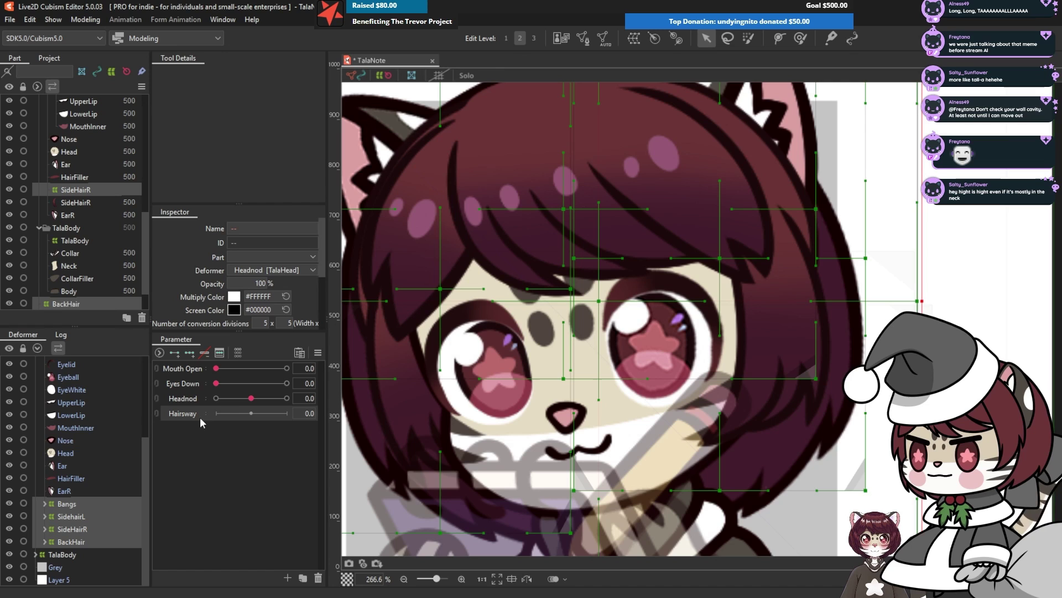
pyautogui.click(189, 354)
pyautogui.scroll(-2, 866, 454)
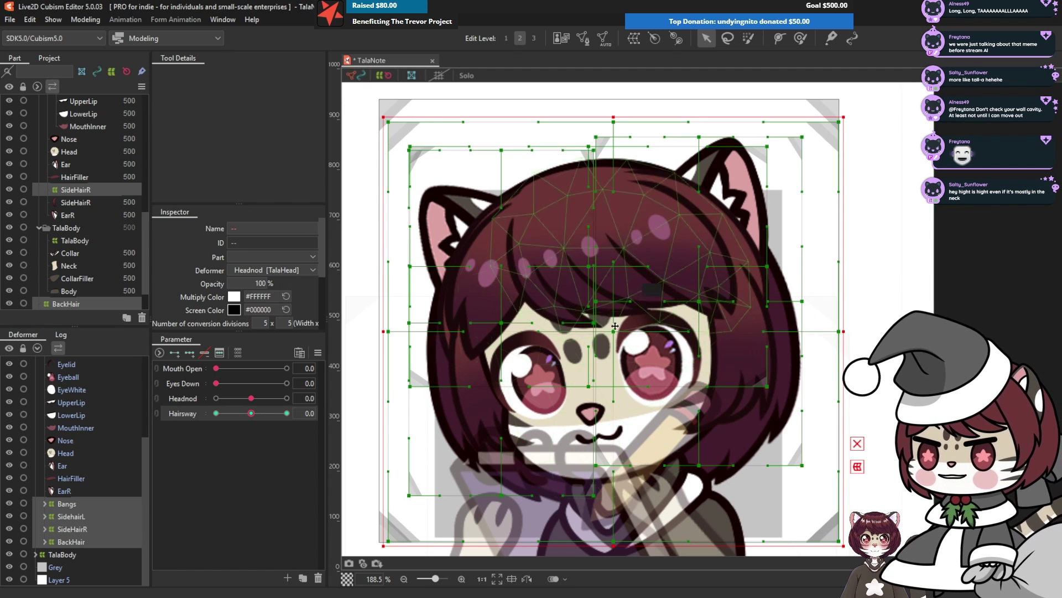
# Set Hairsway to 30 and sweep the Bangs deformer's bottom row of control points to the right
pyautogui.click(69, 504)
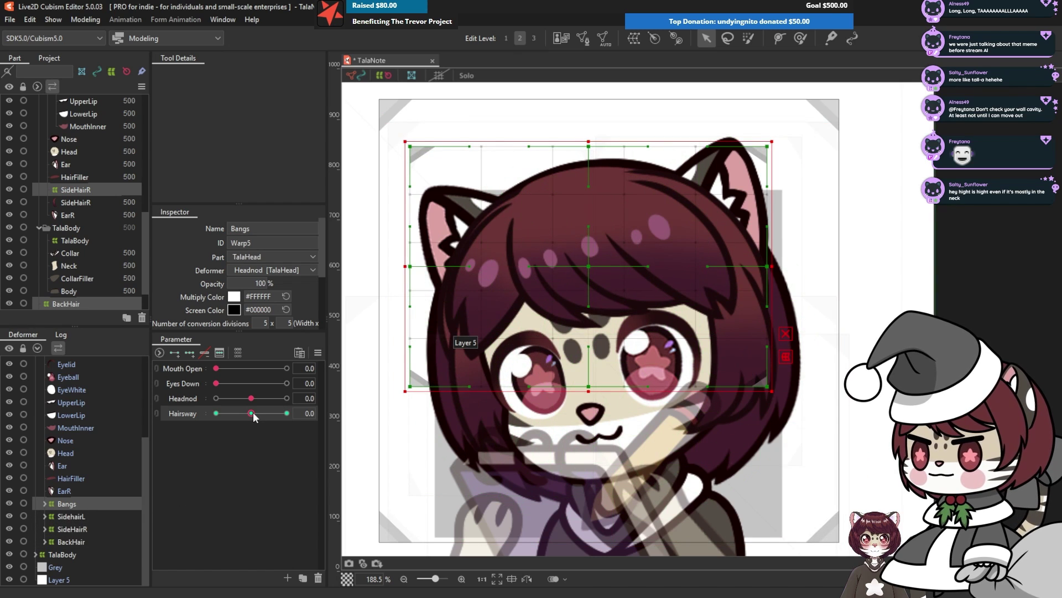
pyautogui.moveTo(251, 412); pyautogui.dragTo(302, 410)
pyautogui.rightClick(315, 404)
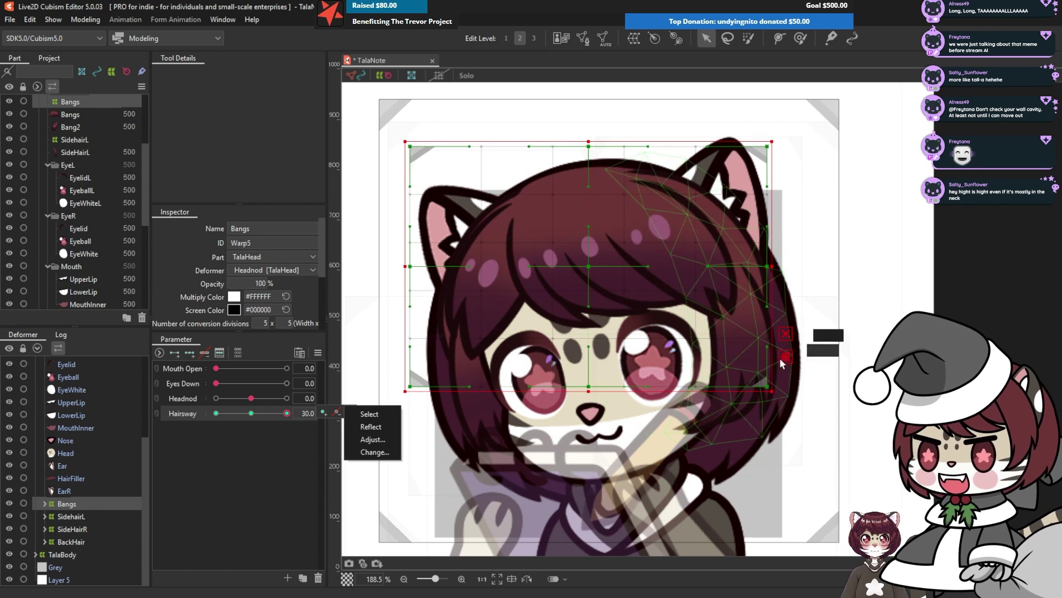
pyautogui.click(785, 334)
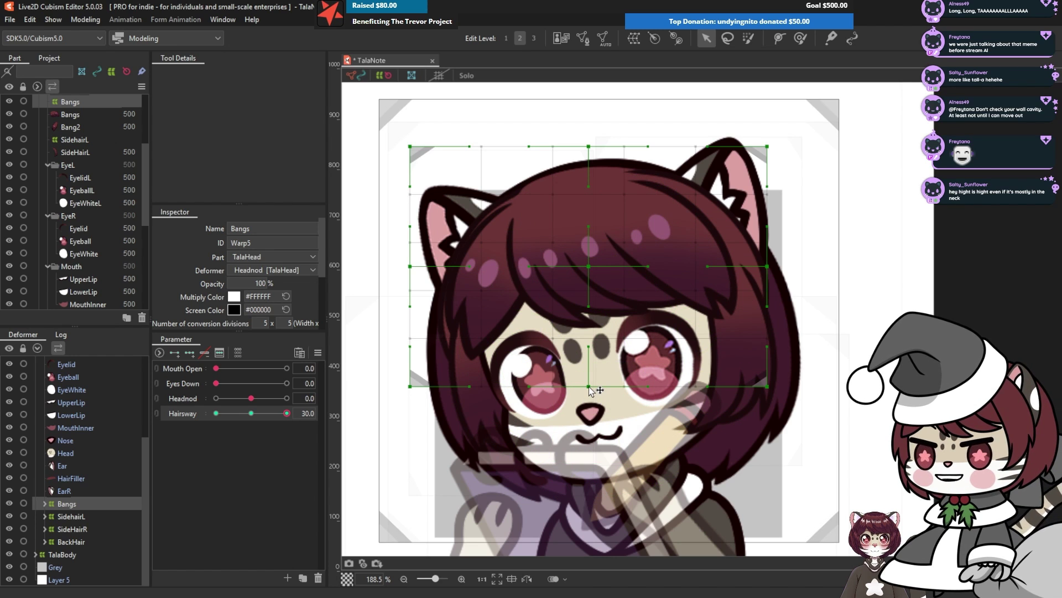
pyautogui.moveTo(589, 386); pyautogui.dragTo(654, 376)
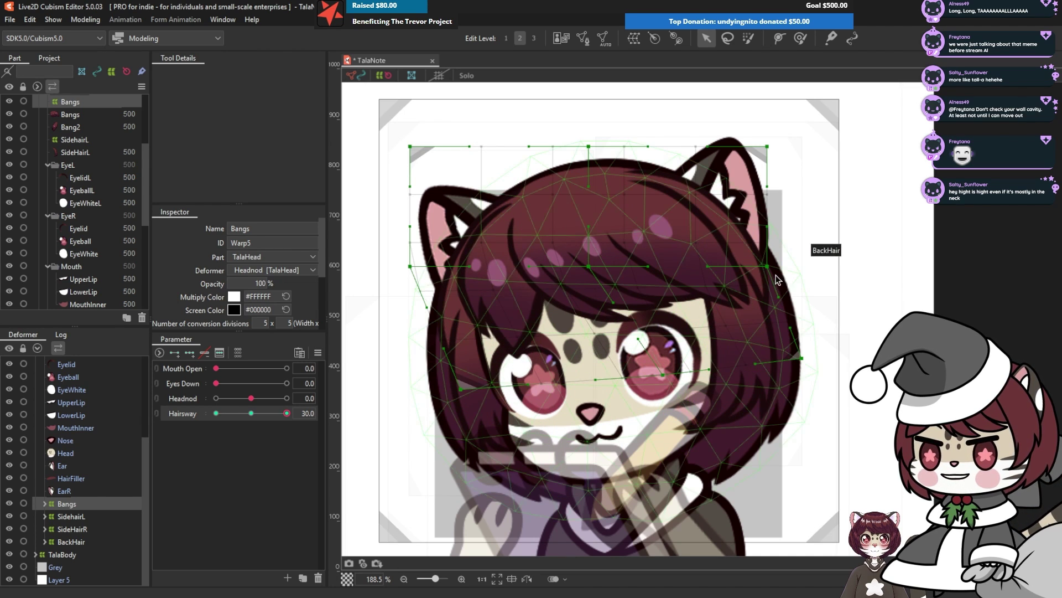
# Set Hairsway to -30 and sweep the Bangs deformer's bottom row of control points to the left
pyautogui.moveTo(287, 412); pyautogui.dragTo(182, 396)
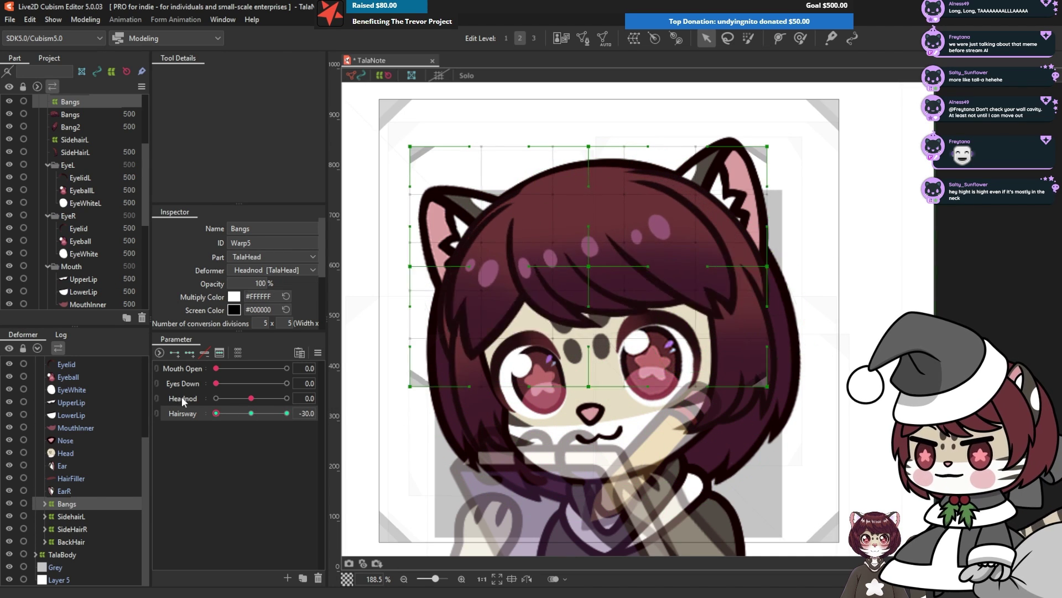
pyautogui.moveTo(588, 386); pyautogui.dragTo(552, 382)
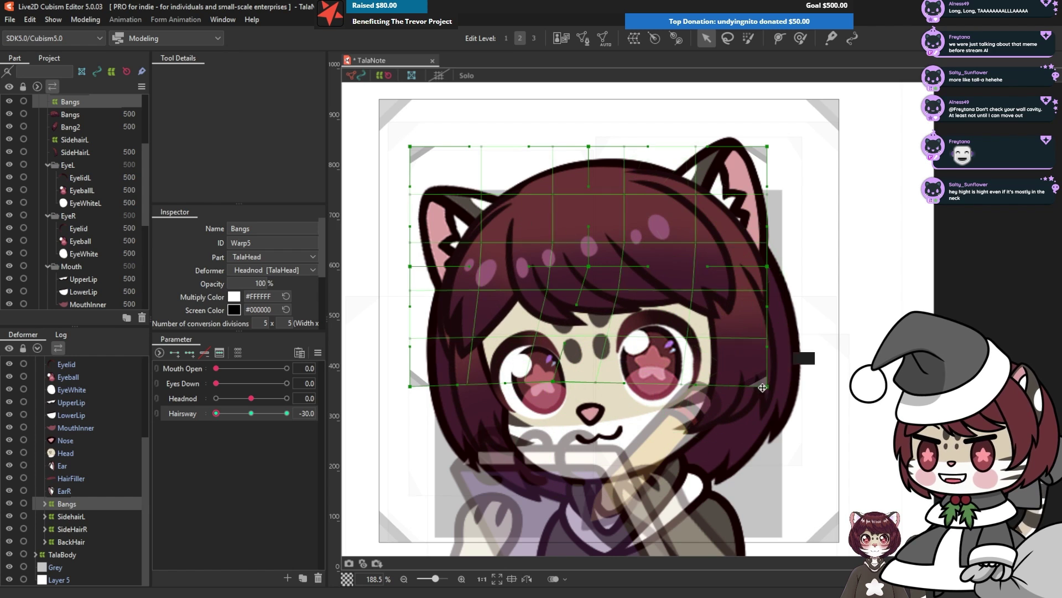
pyautogui.moveTo(766, 386); pyautogui.dragTo(729, 397)
pyautogui.moveTo(410, 386); pyautogui.dragTo(389, 364)
# At Hairsway 30, sweep the SidehairL deformer's bottom row of control points to the right
pyautogui.moveTo(216, 412); pyautogui.dragTo(332, 418)
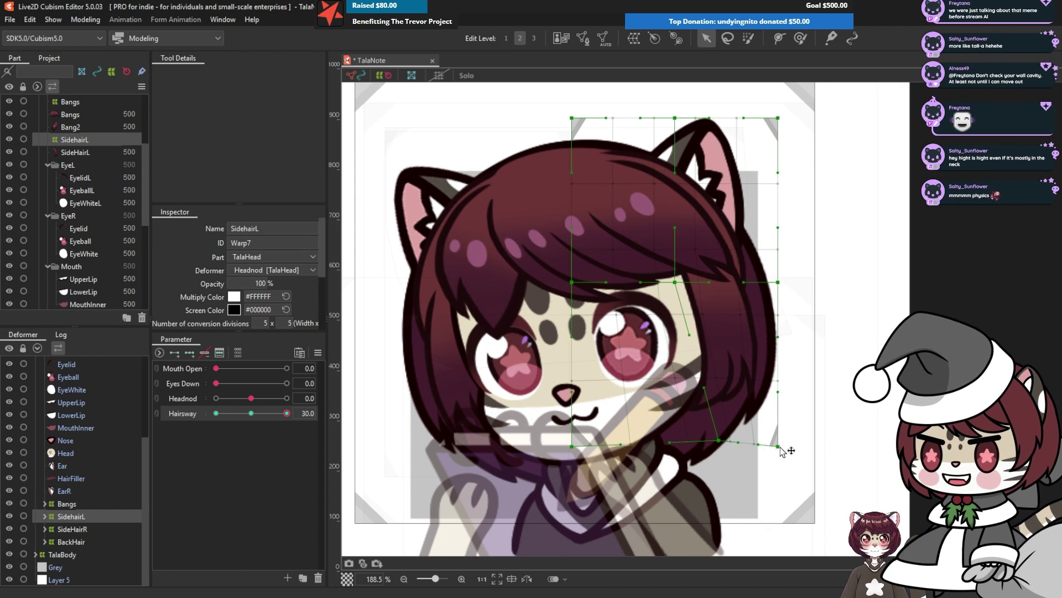
pyautogui.moveTo(778, 446); pyautogui.dragTo(812, 432)
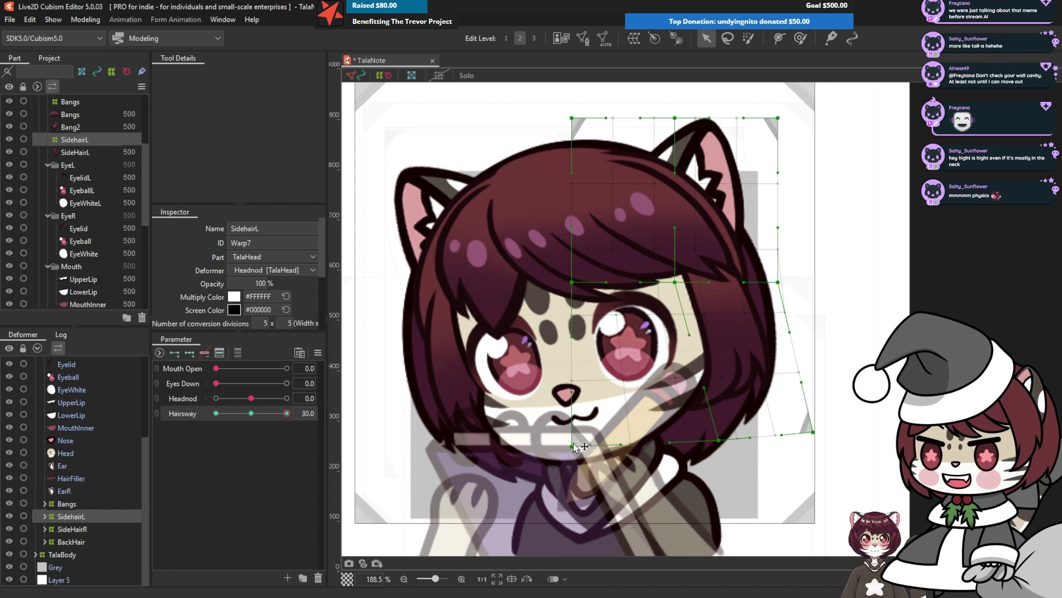
pyautogui.moveTo(572, 446); pyautogui.dragTo(637, 442)
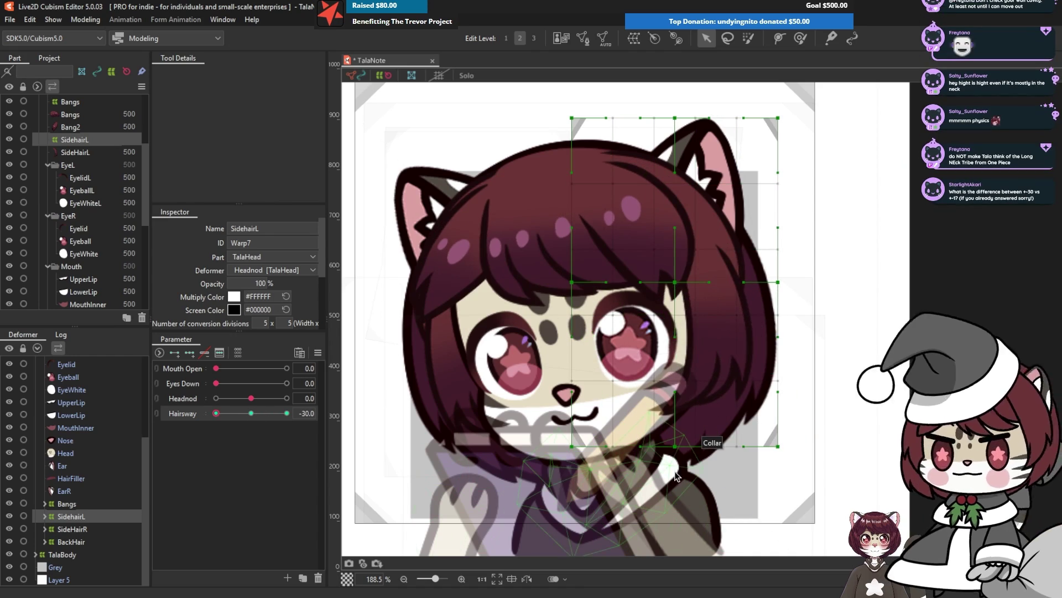
# At Hairsway -30, sweep the bottom control points of the SidehairL and SideHairR deformers to the left
pyautogui.moveTo(674, 446); pyautogui.dragTo(641, 432)
pyautogui.moveTo(572, 446); pyautogui.dragTo(554, 412)
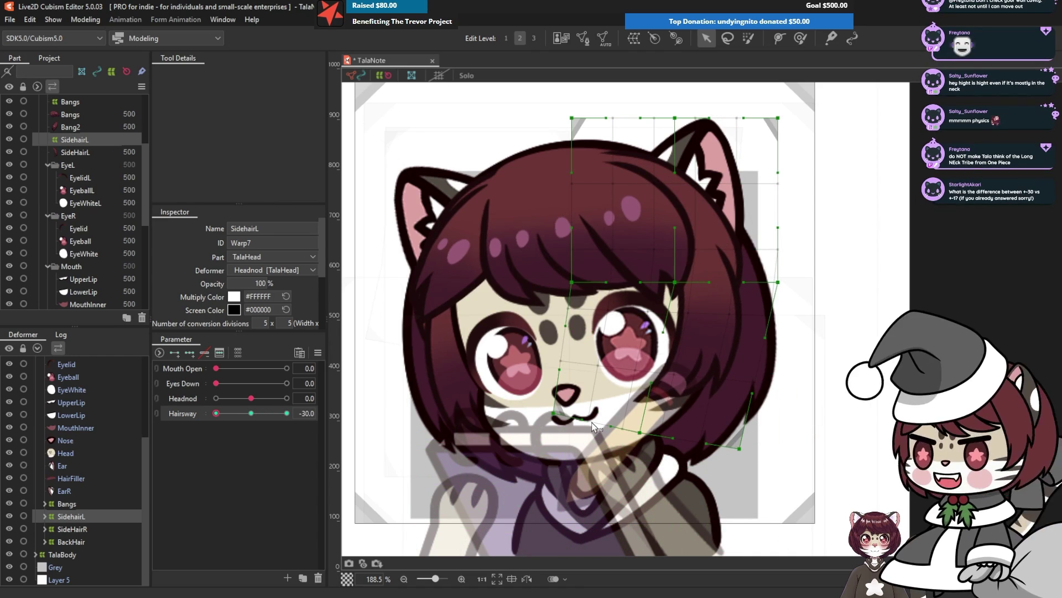
pyautogui.click(72, 528)
pyautogui.moveTo(477, 476); pyautogui.dragTo(446, 468)
pyautogui.moveTo(384, 476); pyautogui.dragTo(367, 460)
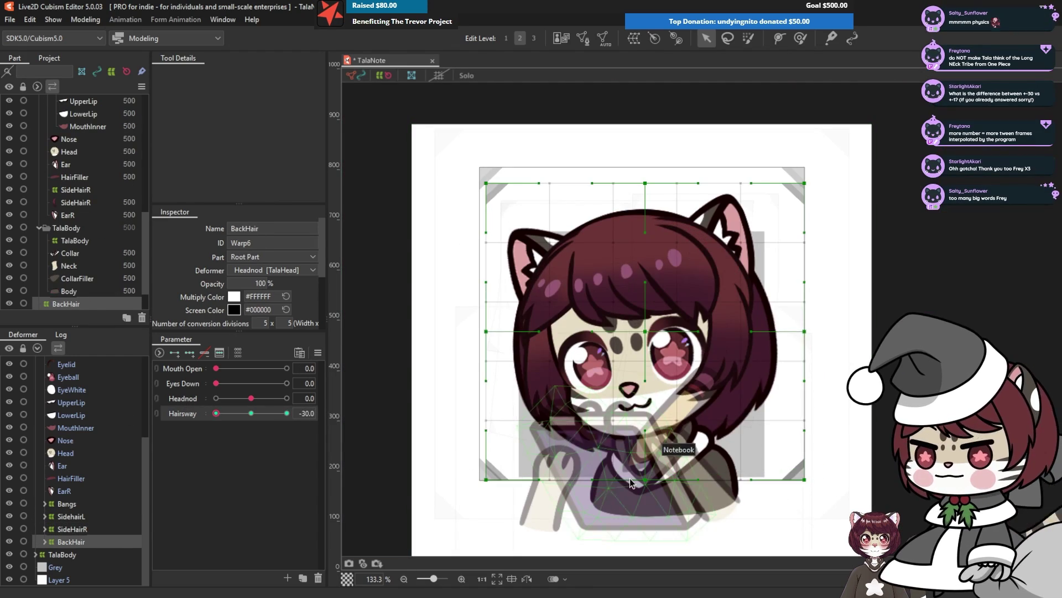
# Return the Hairsway parameter to its default of 0
pyautogui.moveTo(216, 413); pyautogui.dragTo(251, 414)
pyautogui.moveTo(217, 383)
pyautogui.mouseDown()
pyautogui.moveTo(313, 381)
pyautogui.moveTo(215, 383)
pyautogui.moveTo(275, 356)
pyautogui.moveTo(216, 377)
pyautogui.mouseUp()
pyautogui.hotkey('ctrl', '0')
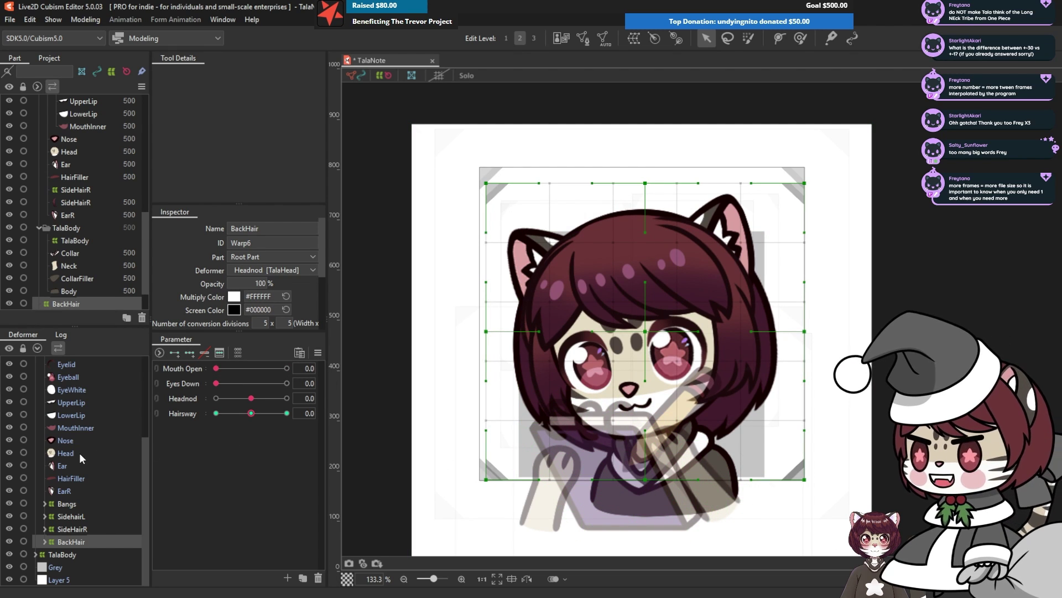
pyautogui.scroll(3, 53, 376)
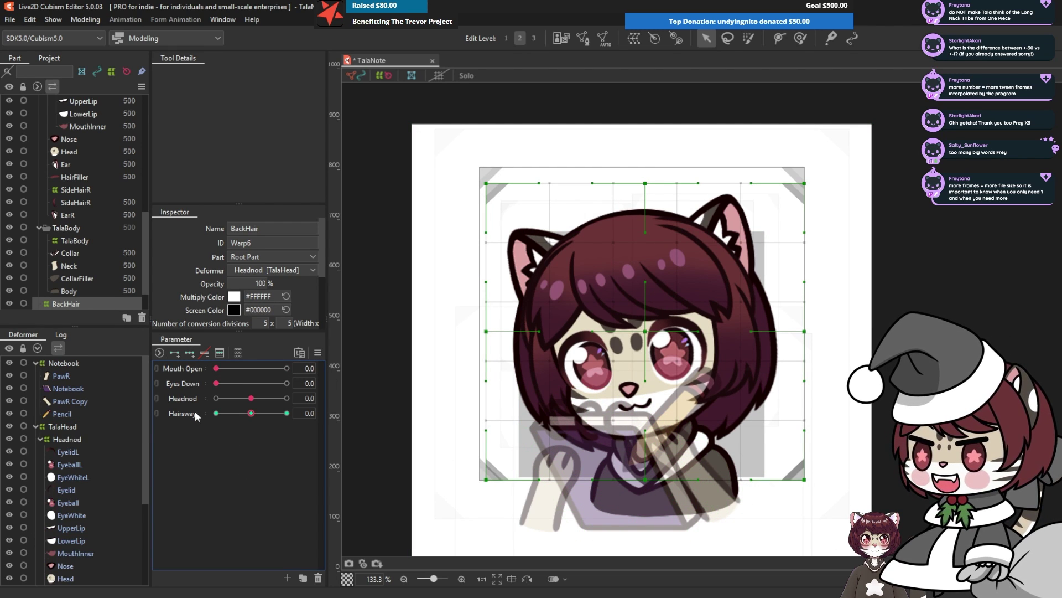
# Create a parameter folder named Head Motions, move Mouth Open, Eyes Down, Headnod and Hairsway into it, and leave it collapsed
pyautogui.click(302, 577)
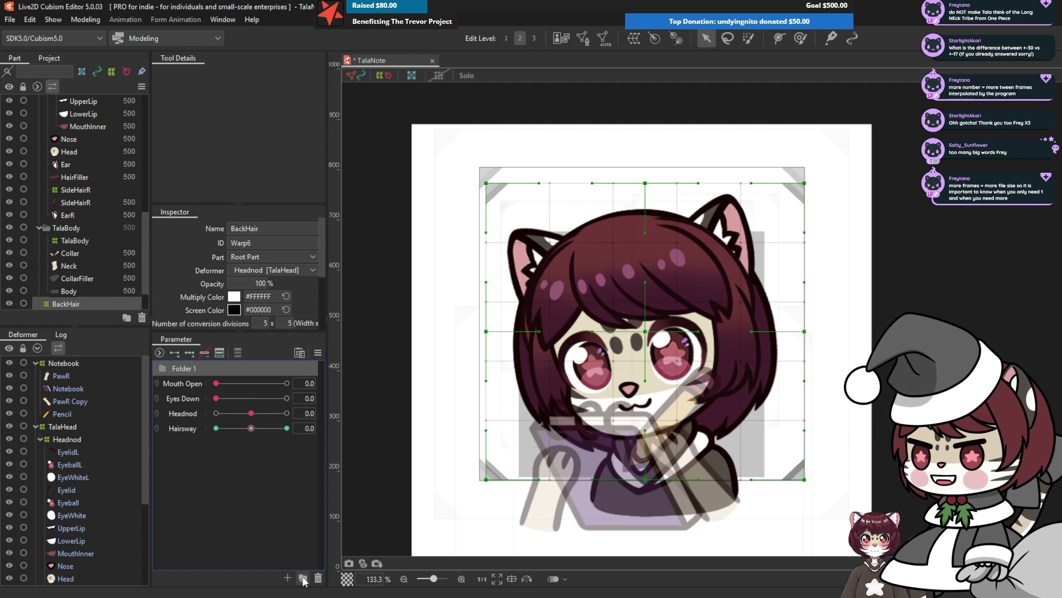
pyautogui.doubleClick(187, 368)
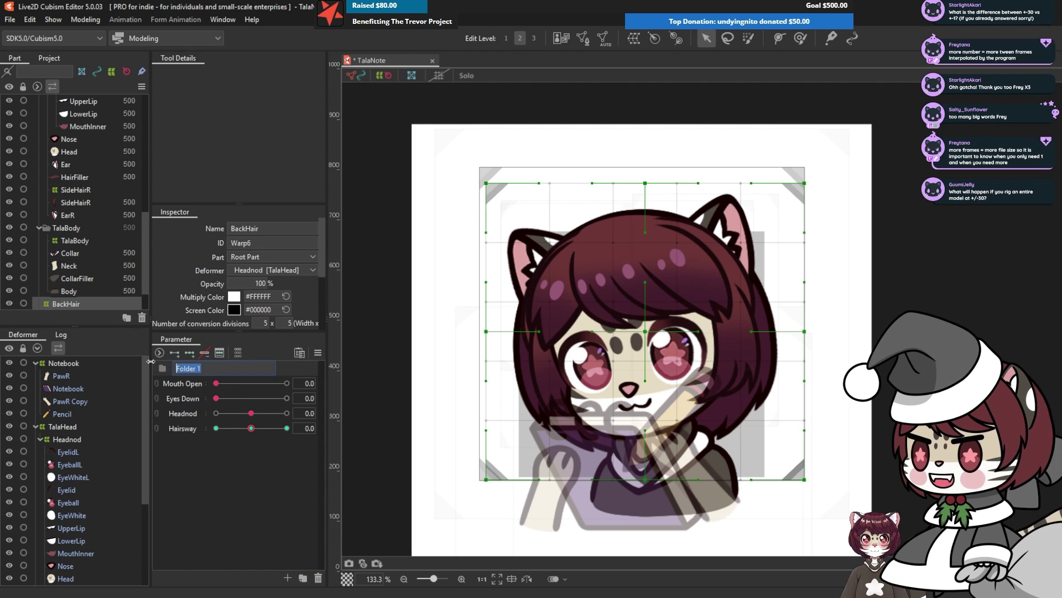
pyautogui.write('Head Moti')
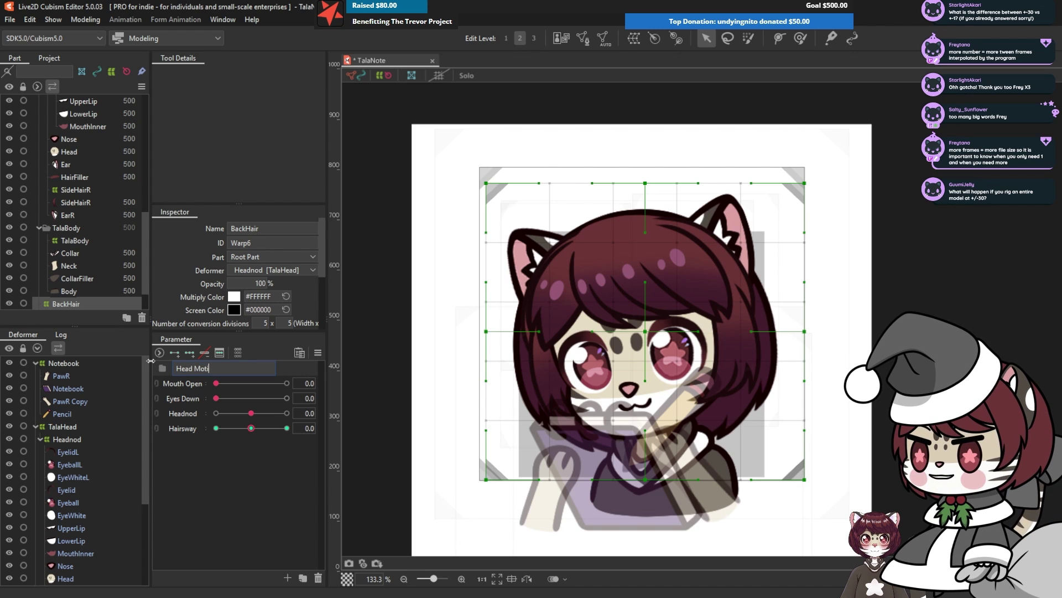
pyautogui.write('ons')
pyautogui.press('Return')
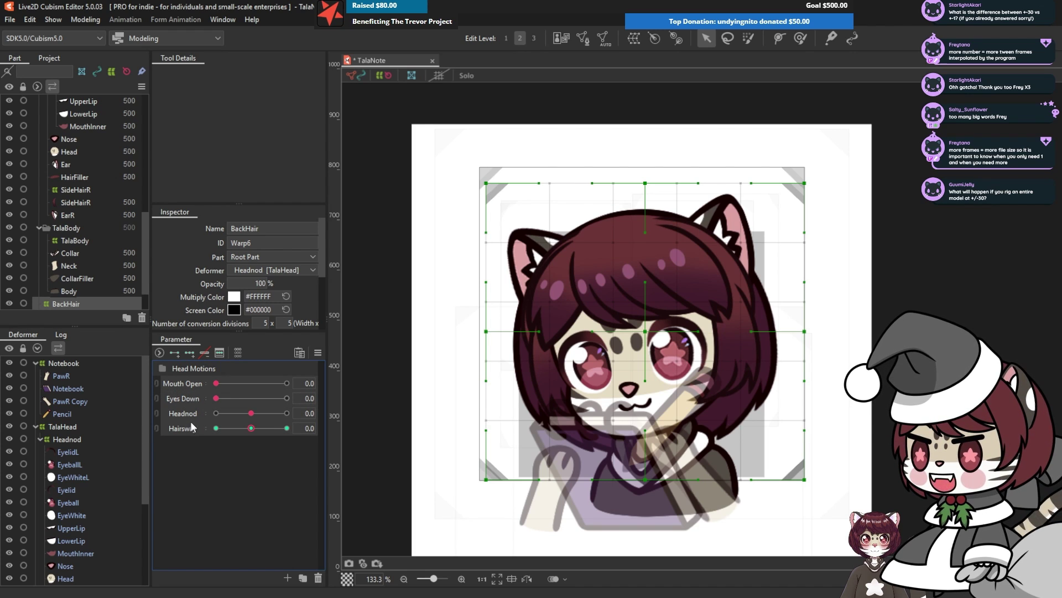
pyautogui.moveTo(190, 381); pyautogui.dragTo(127, 383)
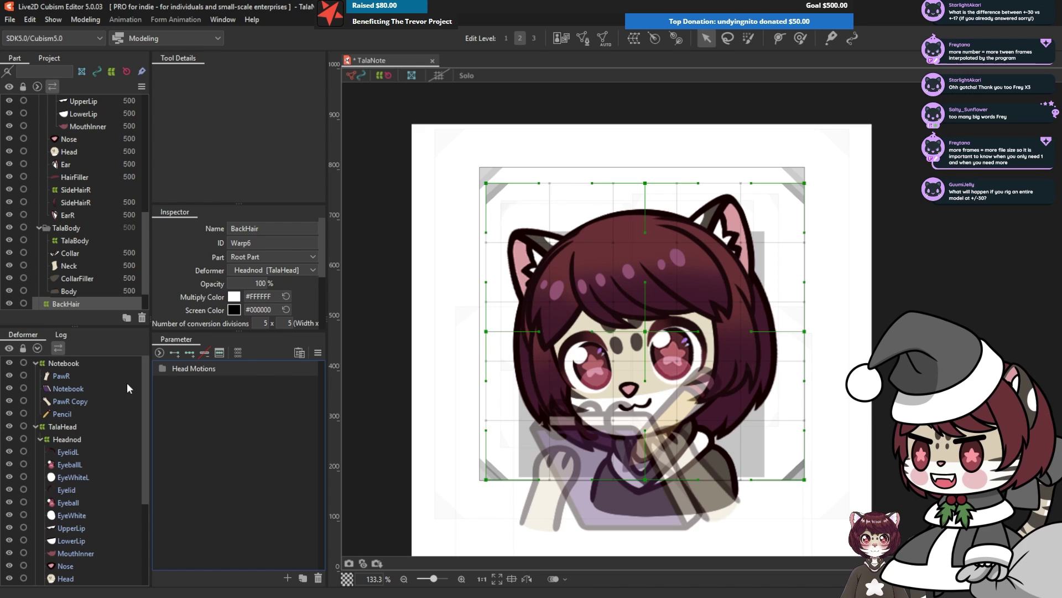
pyautogui.click(164, 365)
pyautogui.click(164, 365)
# Create a second parameter folder named Notebook Motions
pyautogui.click(303, 578)
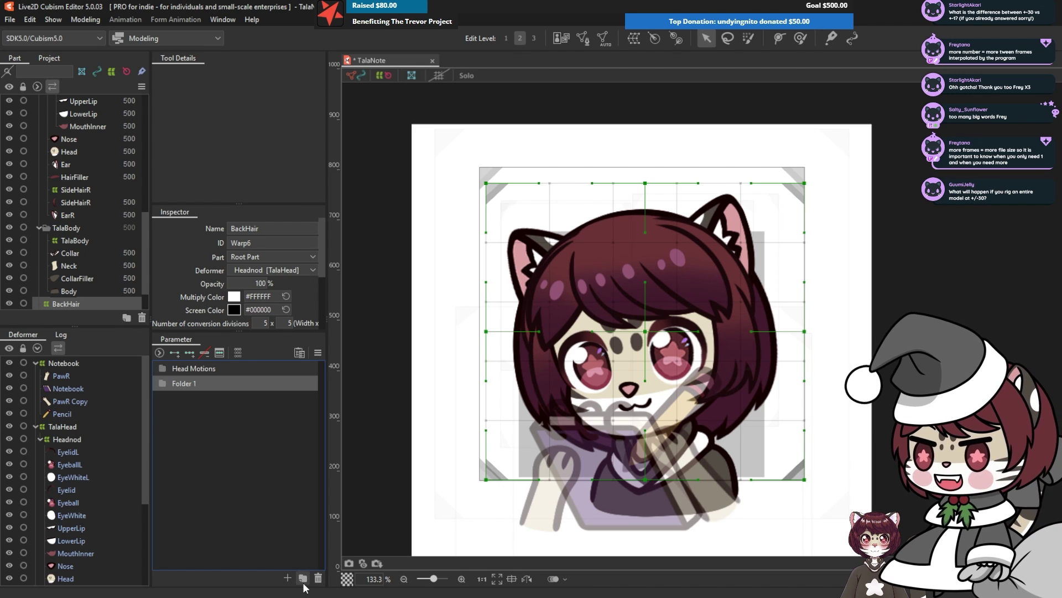
pyautogui.doubleClick(191, 383)
pyautogui.write('Noteb')
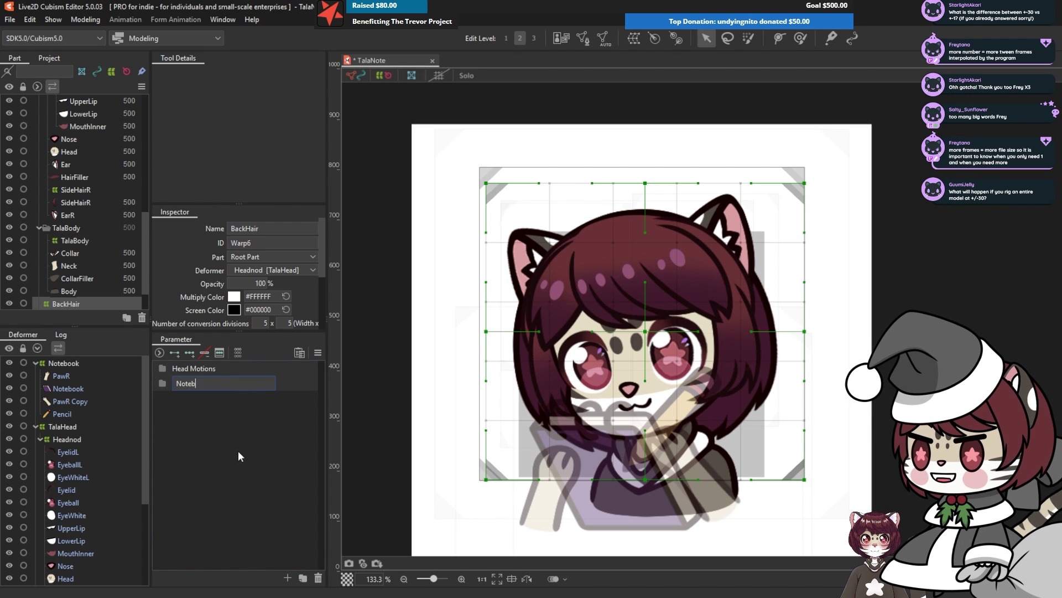
pyautogui.write('ook Motions')
pyautogui.press('Return')
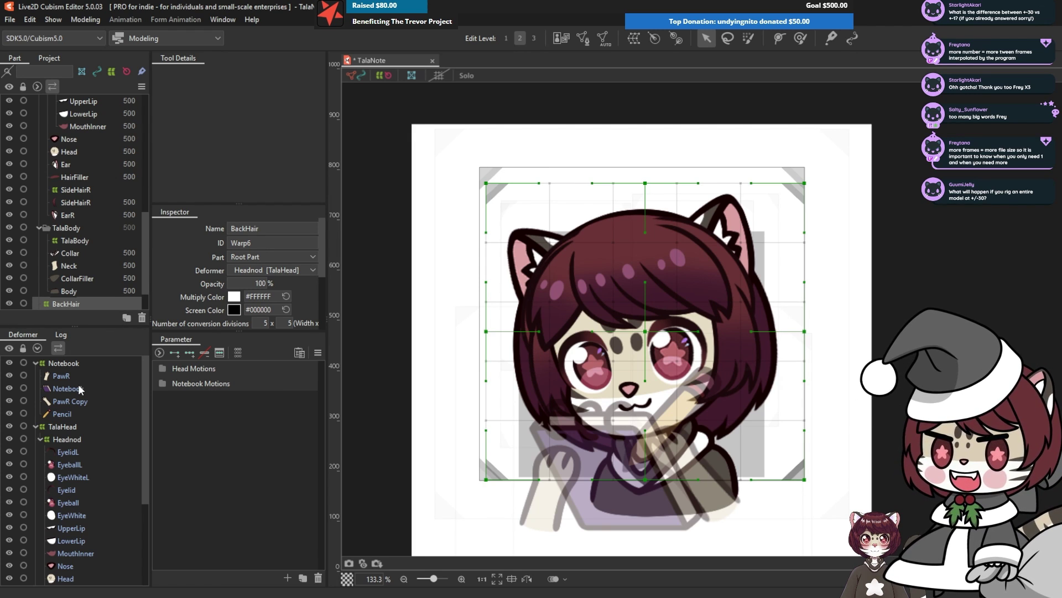
# Set the opacity of the PawR, Notebook, PawR Copy and Pencil meshes to 100%
pyautogui.click(66, 389)
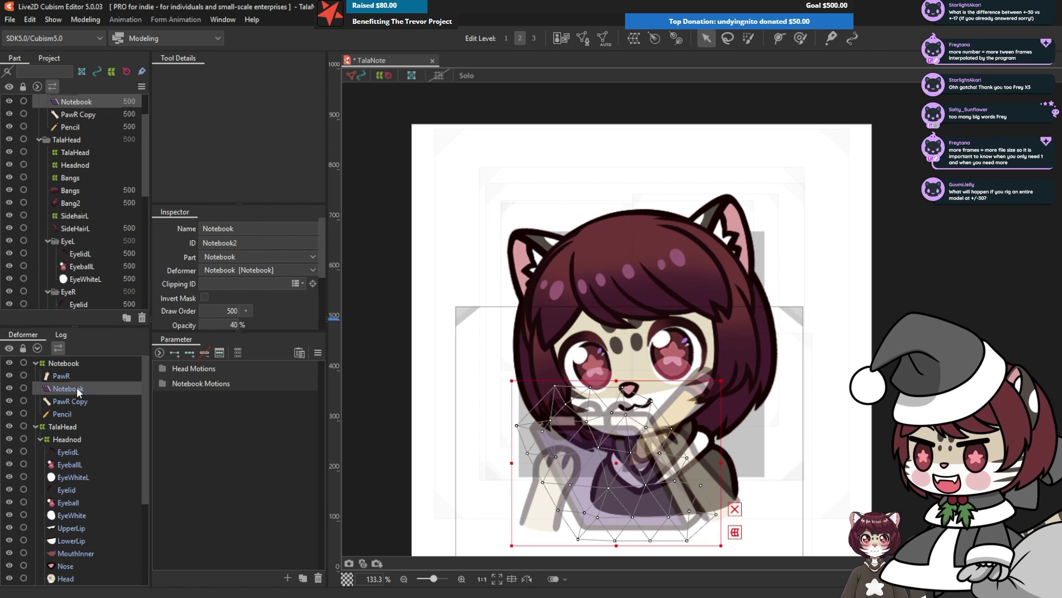
pyautogui.keyDown('ctrl'); pyautogui.click(62, 376); pyautogui.keyUp('ctrl')
pyautogui.keyDown('ctrl'); pyautogui.click(78, 399); pyautogui.keyUp('ctrl')
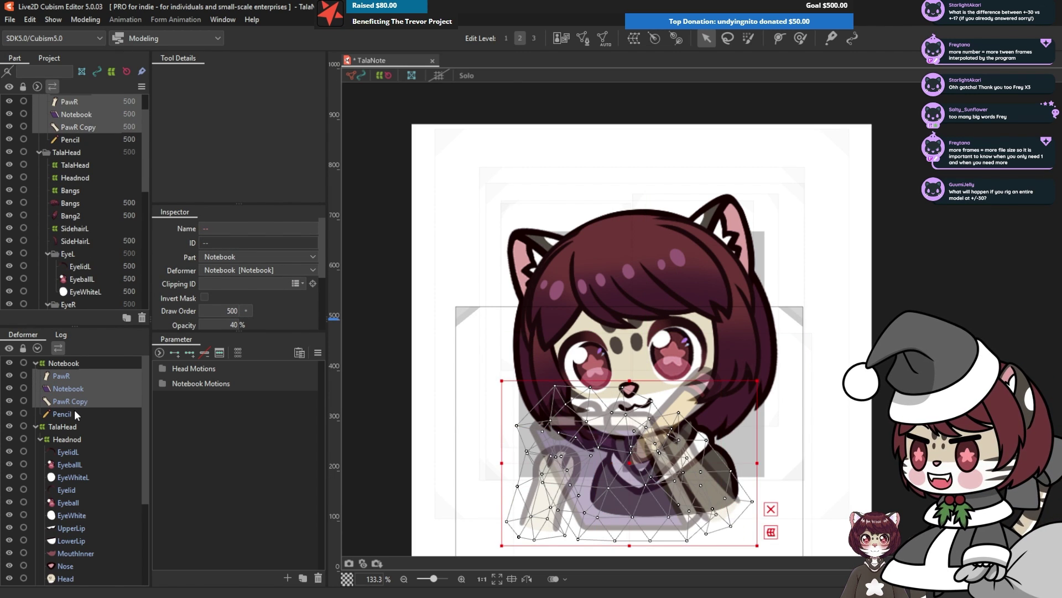
pyautogui.keyDown('ctrl'); pyautogui.click(74, 413); pyautogui.keyUp('ctrl')
pyautogui.click(233, 324)
pyautogui.write('100')
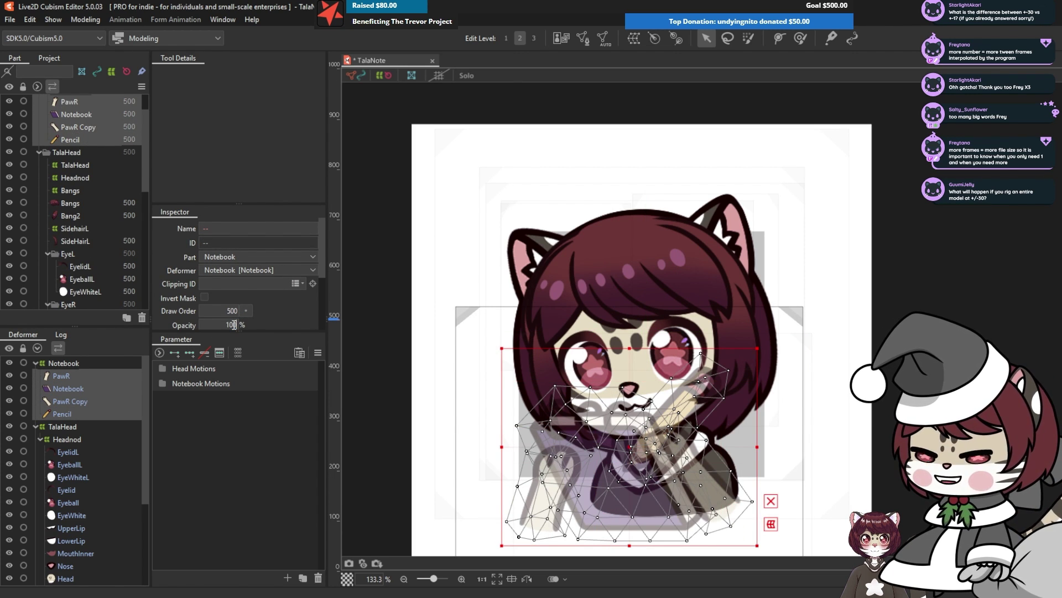
pyautogui.press('Return')
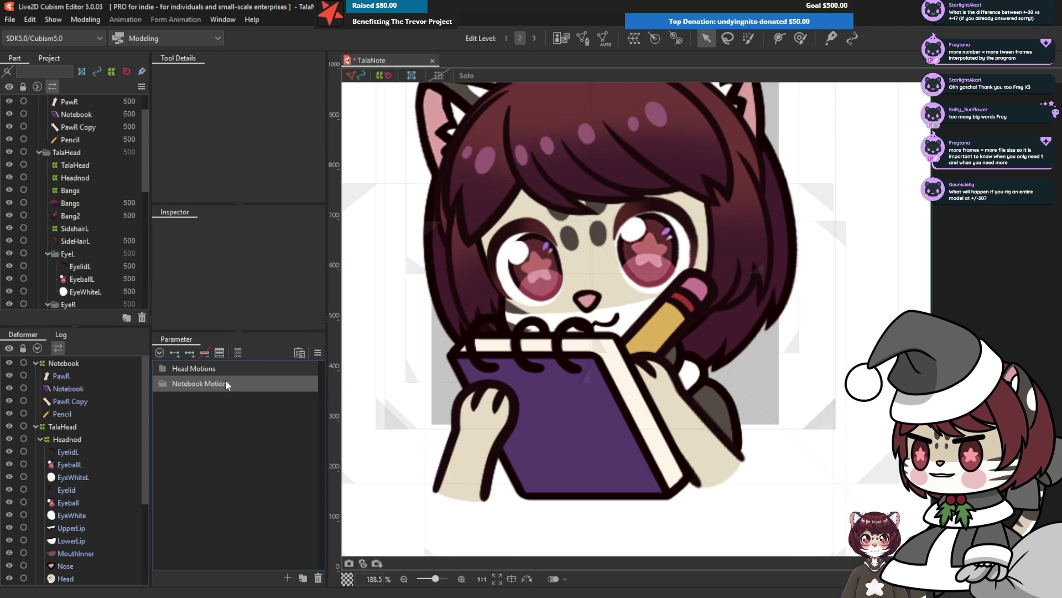
# Create a parameter named NotebookDown in the Notebook Motions folder, with a minimum of 0, default of 0 and maximum of 1
pyautogui.click(288, 578)
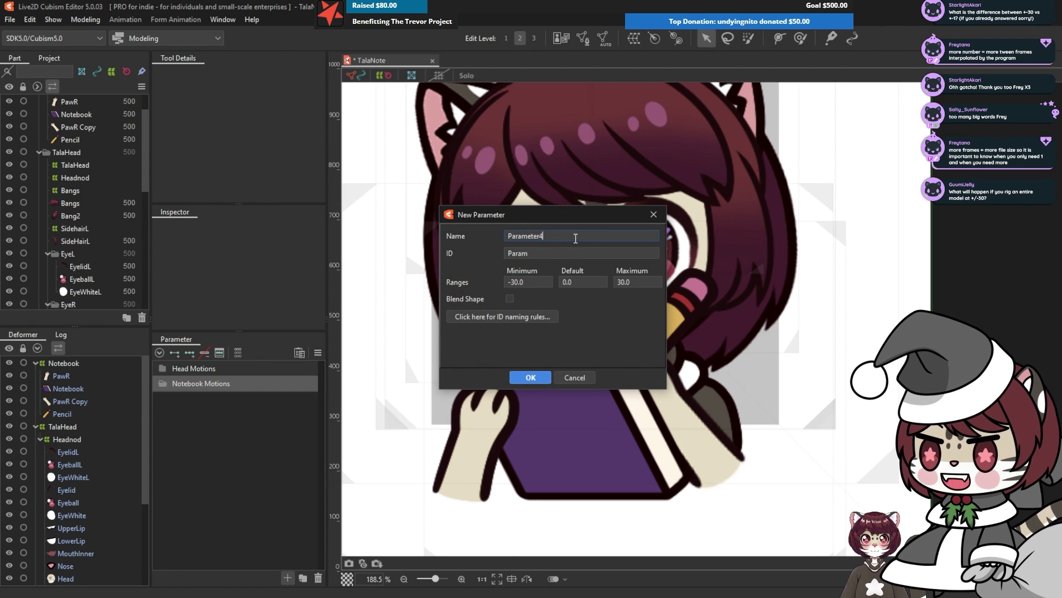
pyautogui.write('Notebook')
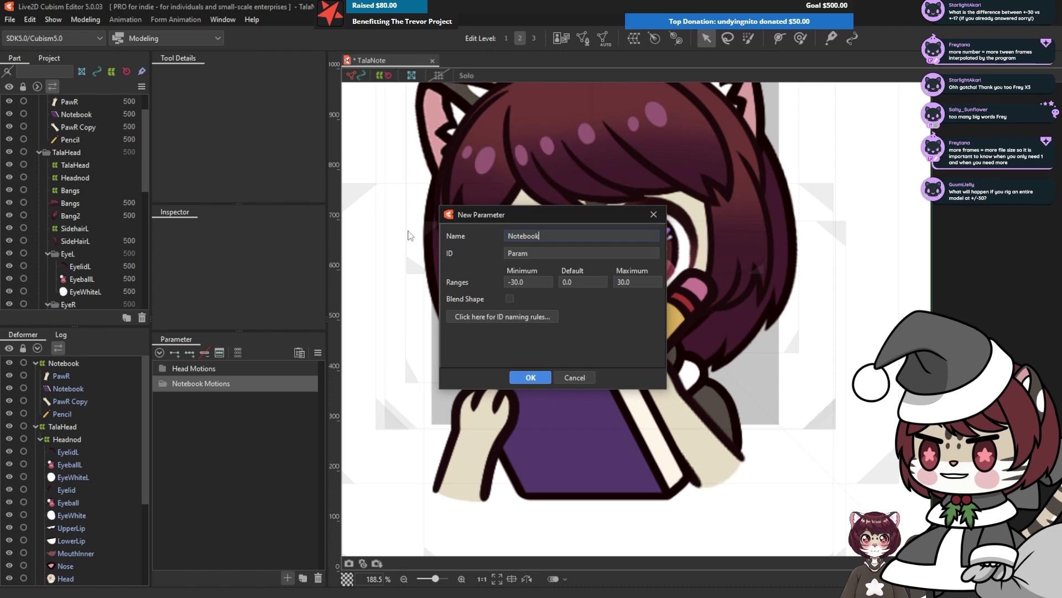
pyautogui.write('Down')
pyautogui.press('Tab')
pyautogui.press('Tab')
pyautogui.write('0')
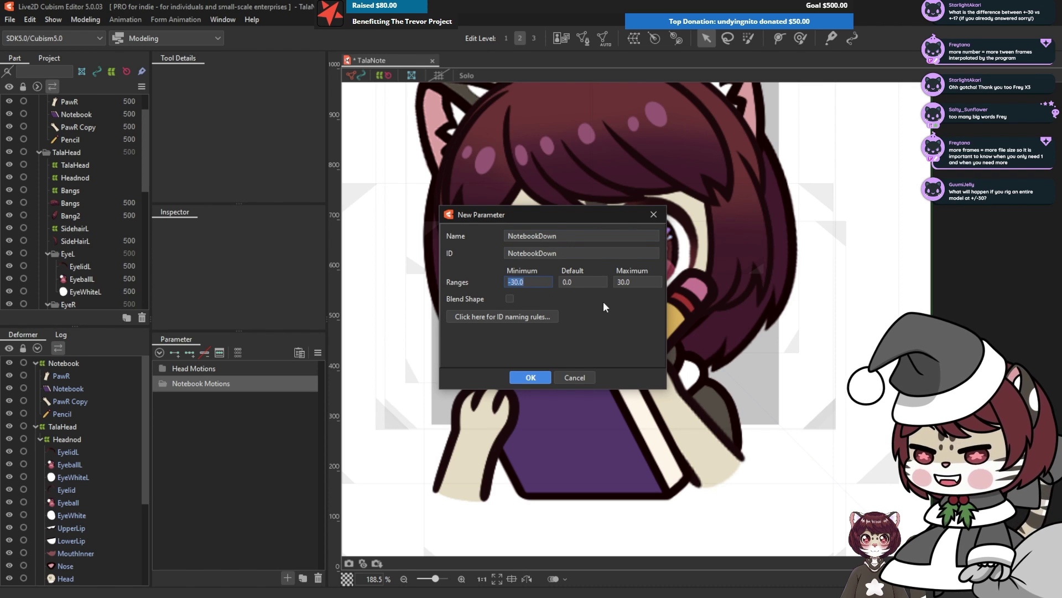
pyautogui.press('Tab')
pyautogui.press('Tab')
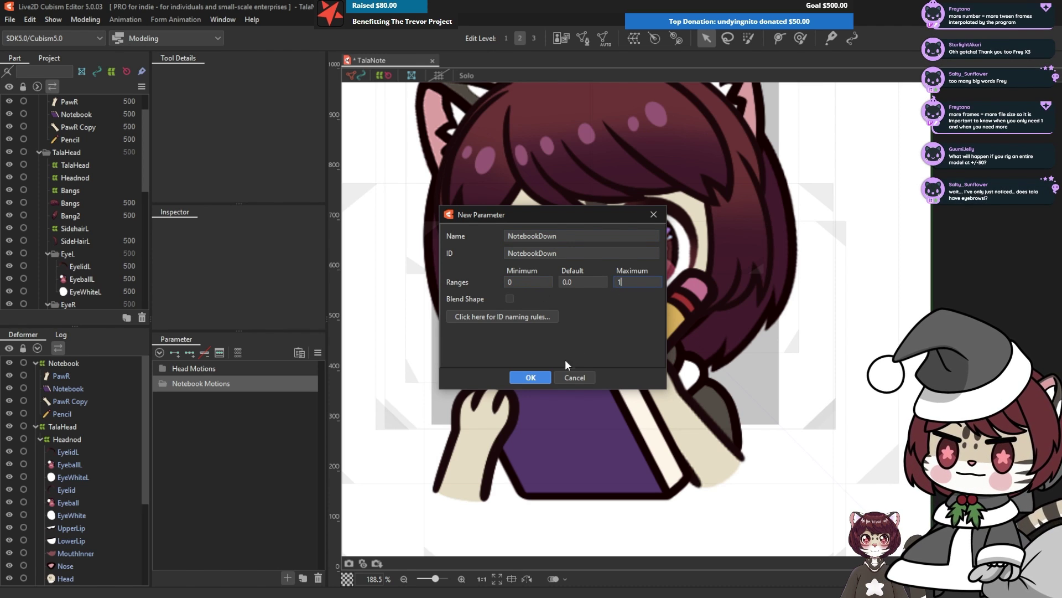
pyautogui.click(530, 377)
# Create a warp deformer named NotebookDown as parent of the PawR, Notebook, PawR Copy and Pencil meshes
pyautogui.click(61, 375)
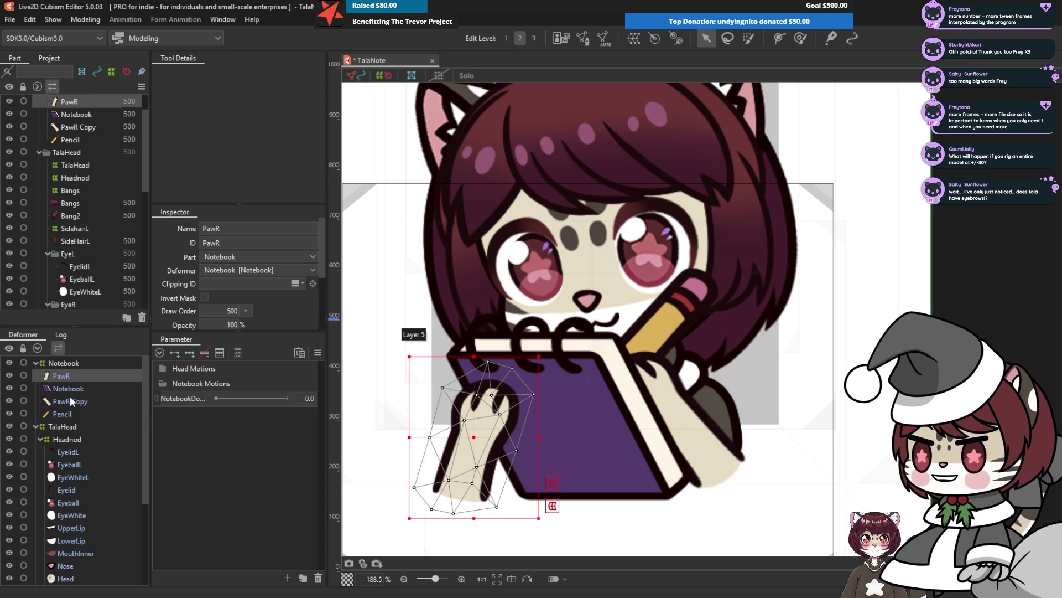
pyautogui.keyDown('shift'); pyautogui.click(68, 412); pyautogui.keyUp('shift')
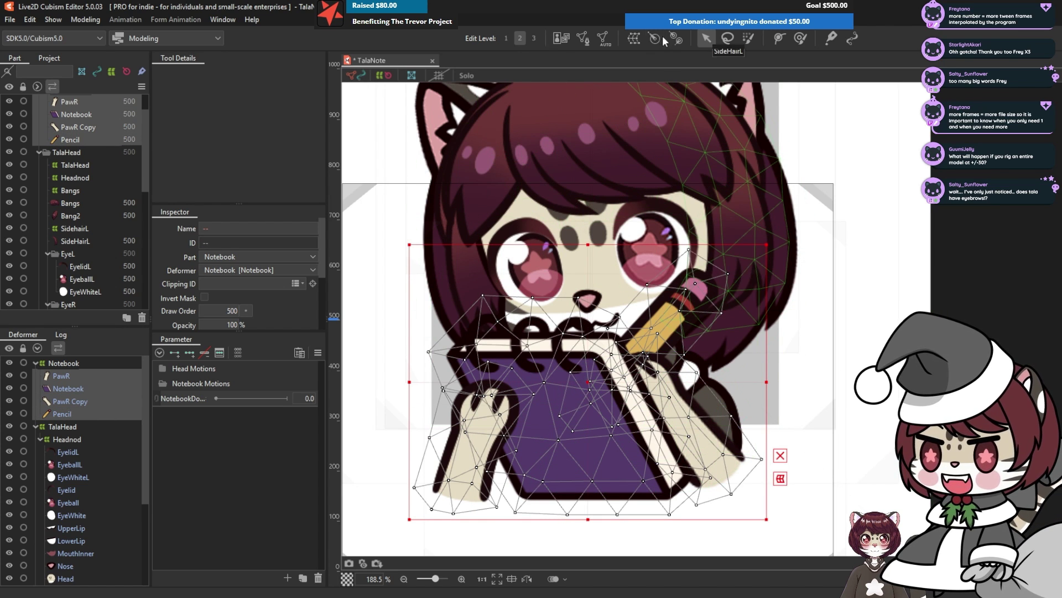
pyautogui.click(634, 40)
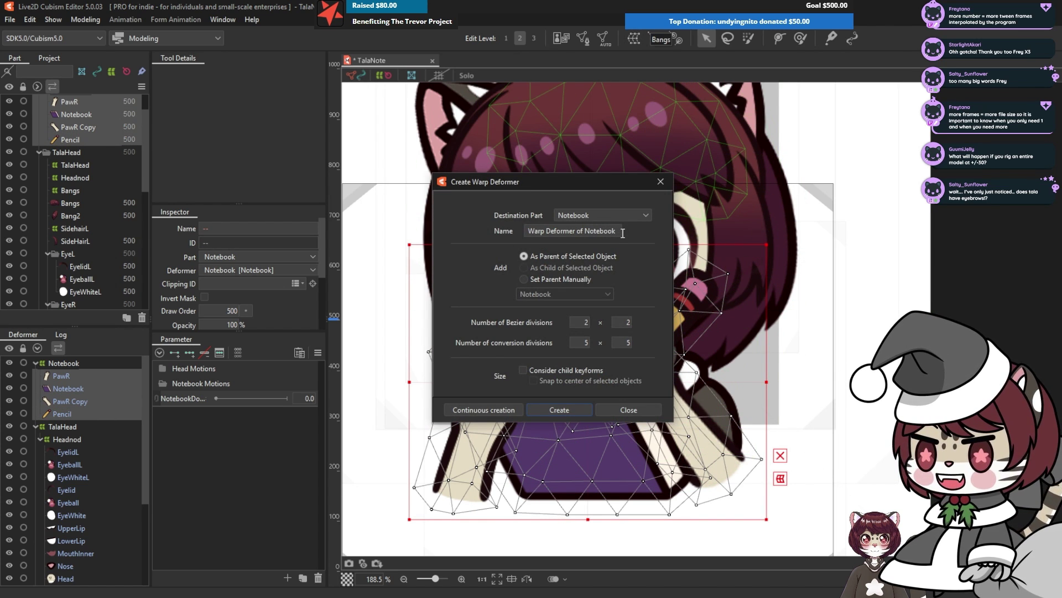
pyautogui.moveTo(619, 232); pyautogui.dragTo(291, 213)
pyautogui.write('NotebookDown')
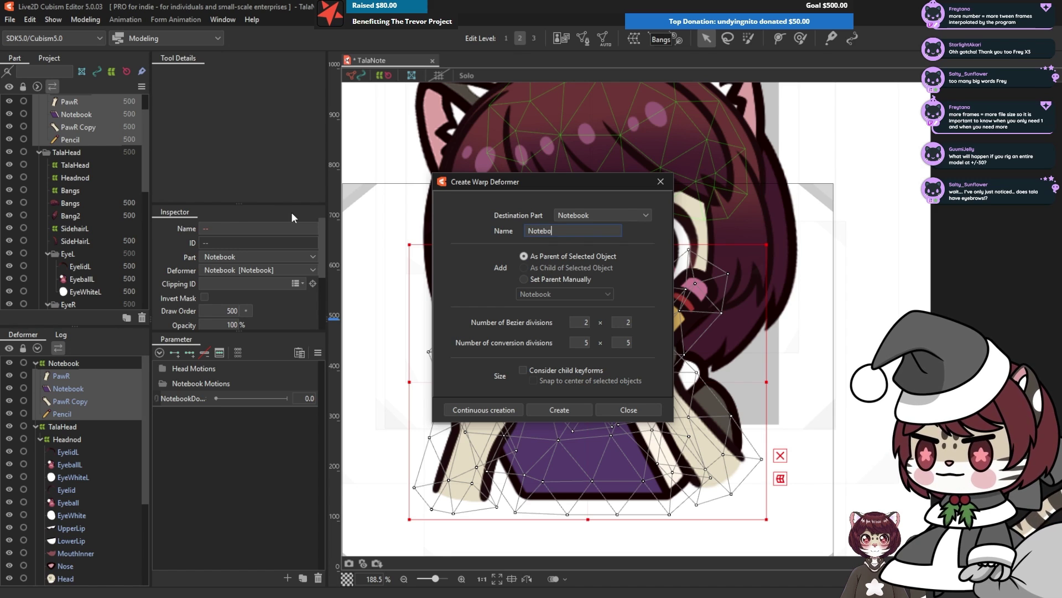
pyautogui.press('Return')
# Add two keyforms to the NotebookDown parameter for the new deformer, and pose the model with NotebookDown at 1 and Headnod at -15
pyautogui.click(174, 352)
pyautogui.moveTo(216, 398); pyautogui.dragTo(281, 400)
pyautogui.click(164, 368)
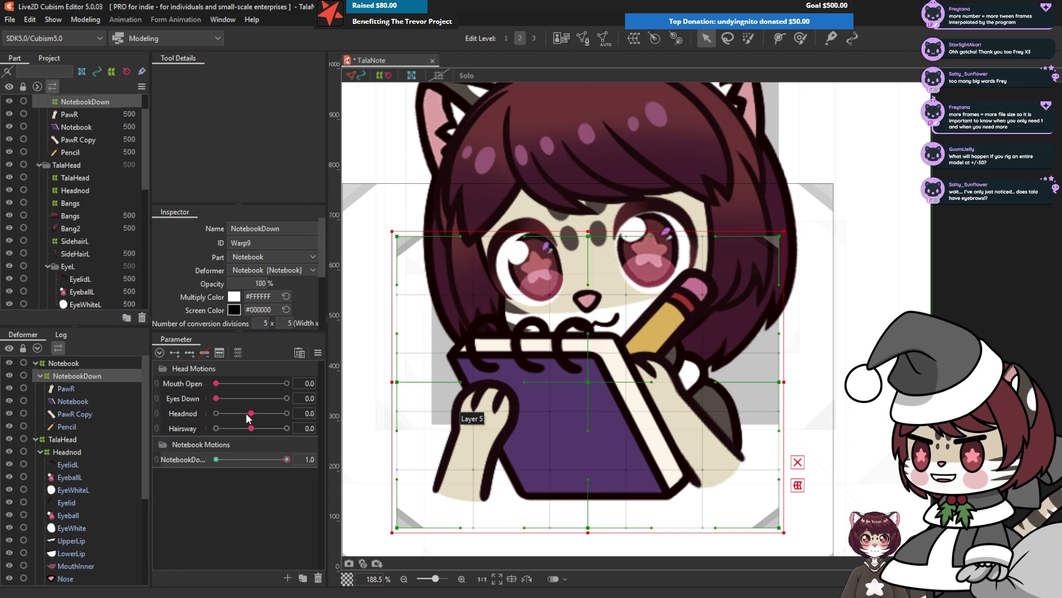
pyautogui.moveTo(251, 413); pyautogui.dragTo(232, 425)
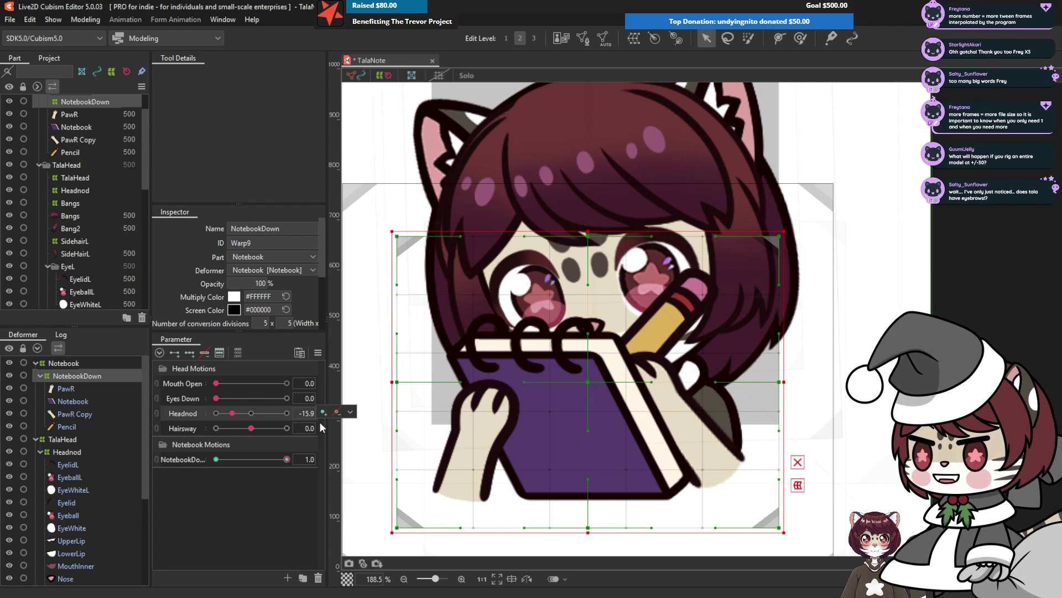
pyautogui.doubleClick(307, 414)
pyautogui.write('-15')
pyautogui.press('Return')
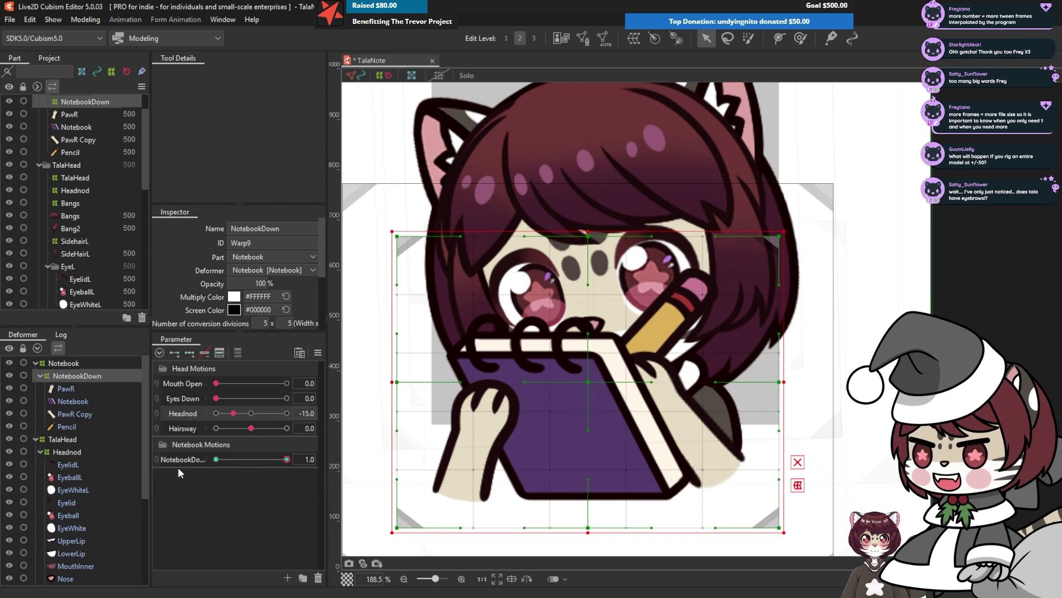
pyautogui.moveTo(286, 459)
pyautogui.mouseDown()
pyautogui.moveTo(207, 461)
pyautogui.moveTo(301, 466)
pyautogui.moveTo(221, 460)
pyautogui.moveTo(289, 465)
pyautogui.mouseUp()
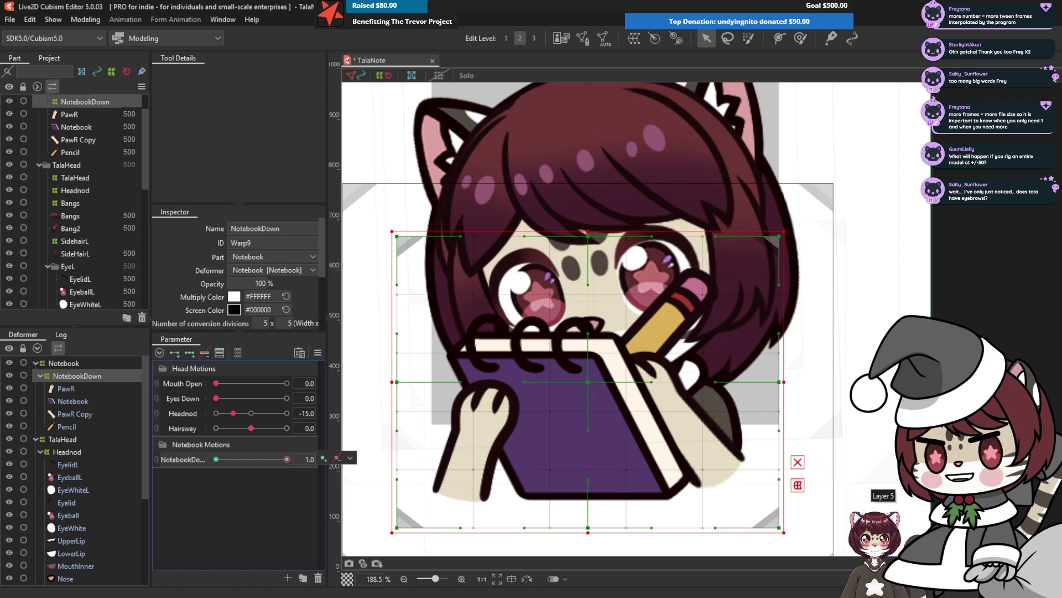
# At NotebookDown 1, rotate the NotebookDown deformer slightly counter-clockwise and shift it down and a little to the right
pyautogui.moveTo(588, 382); pyautogui.dragTo(576, 355)
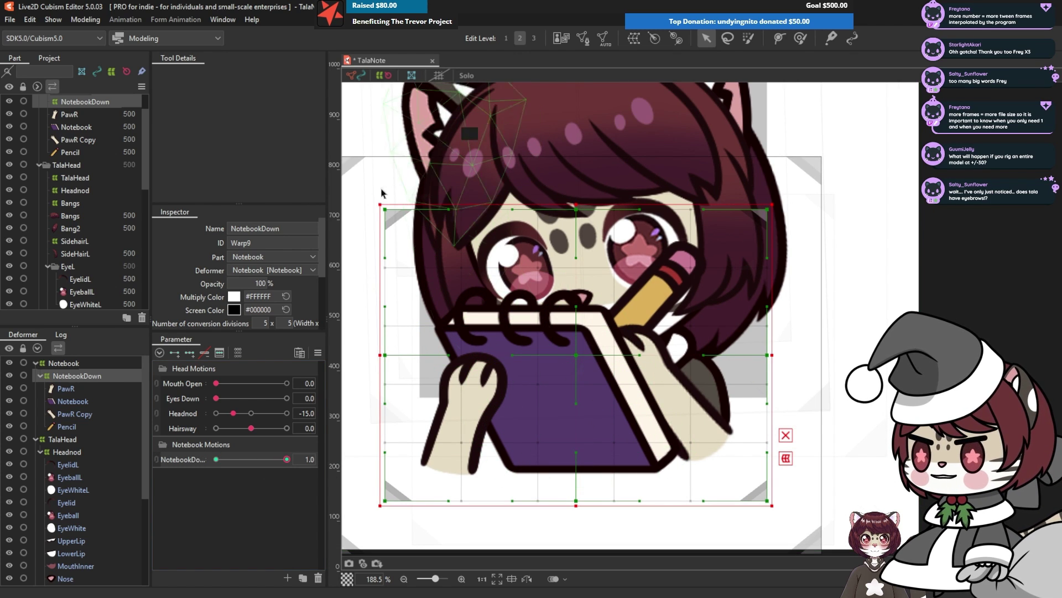
pyautogui.moveTo(374, 199); pyautogui.dragTo(327, 208)
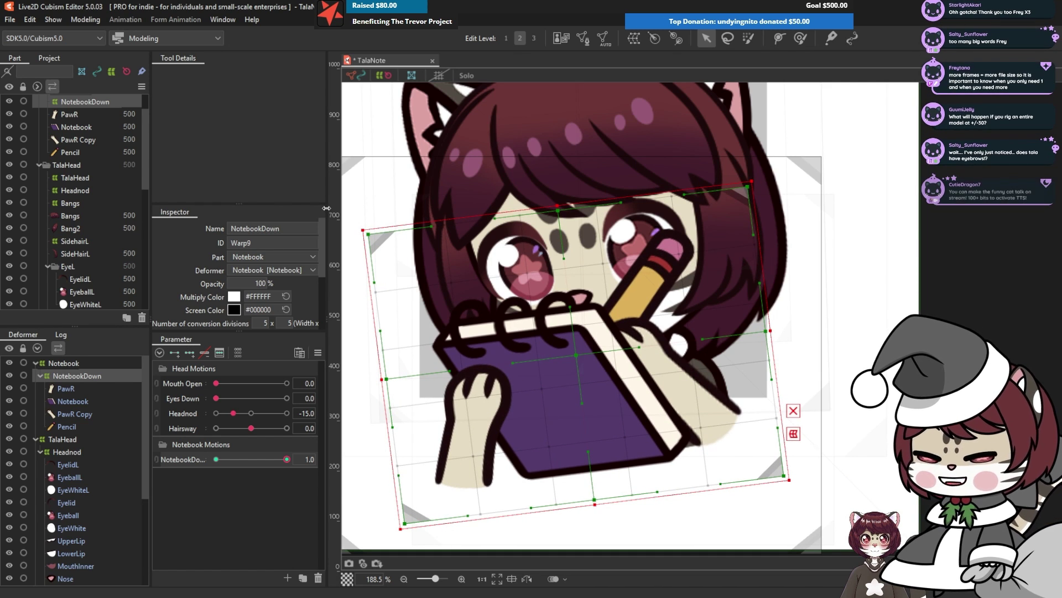
pyautogui.hotkey('shift', 'Down')
pyautogui.hotkey('shift', 'Down')
pyautogui.hotkey('shift', 'Down')
pyautogui.hotkey('shift', 'Down')
pyautogui.hotkey('shift', 'Down')
pyautogui.press('Right')
pyautogui.press('Right')
pyautogui.press('Right')
pyautogui.press('Right')
pyautogui.press('Right')
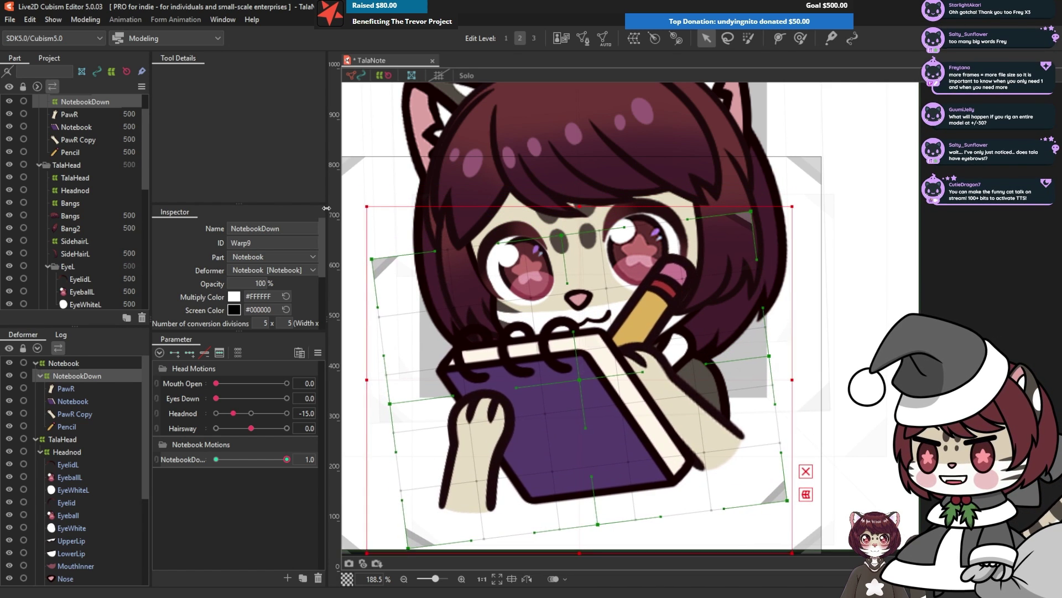
pyautogui.press('Right')
pyautogui.press('Right')
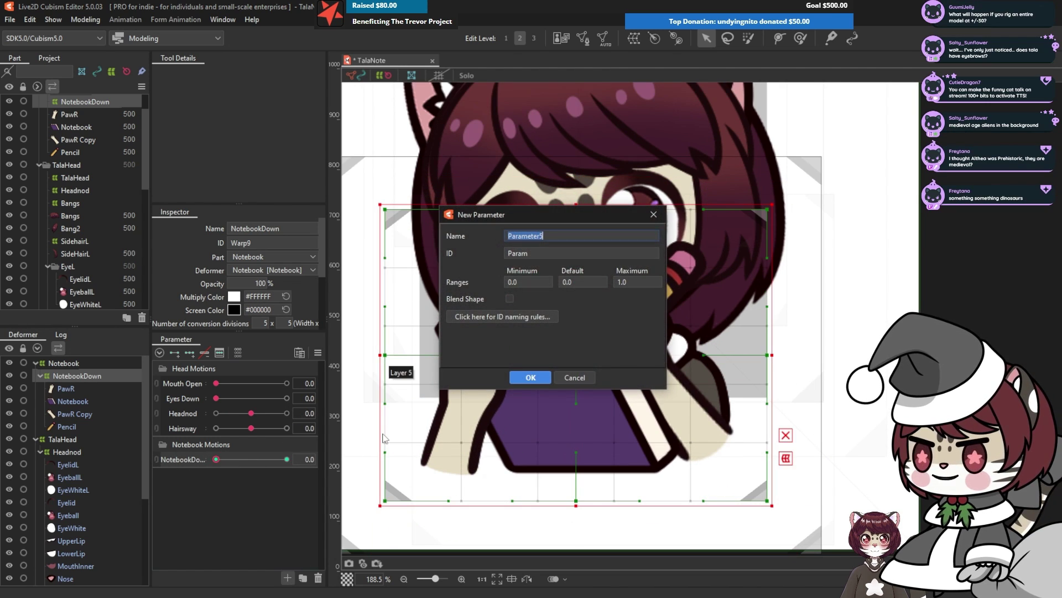
# Create a parameter named PencilScribble in Notebook Motions with a minimum of -30, default of 0 and maximum of 30
pyautogui.write('Pencil')
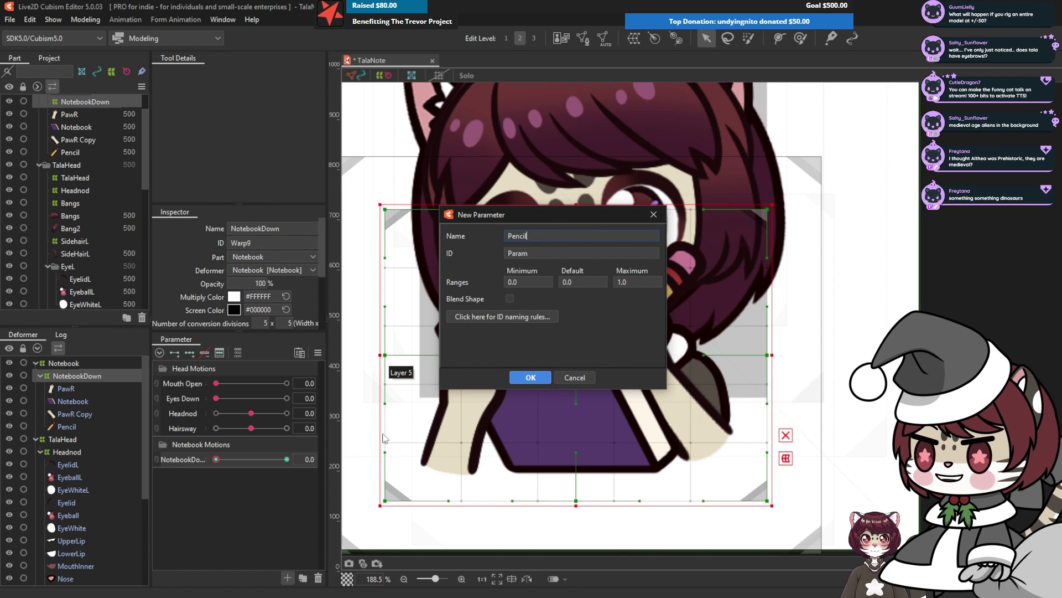
pyautogui.write('Scribble')
pyautogui.press('Tab')
pyautogui.press('Tab')
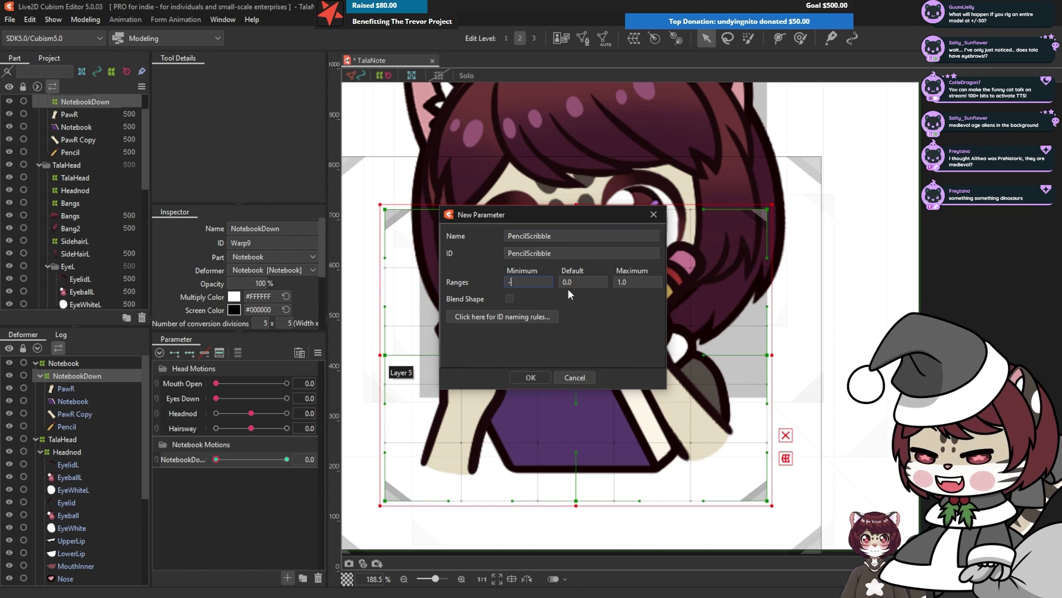
pyautogui.write('-30')
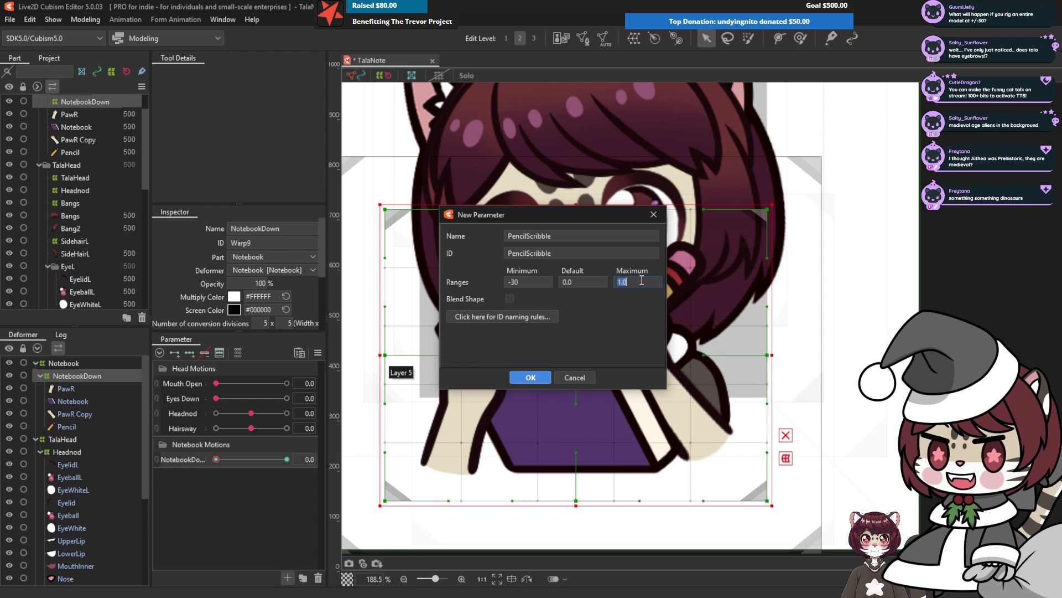
pyautogui.write('30')
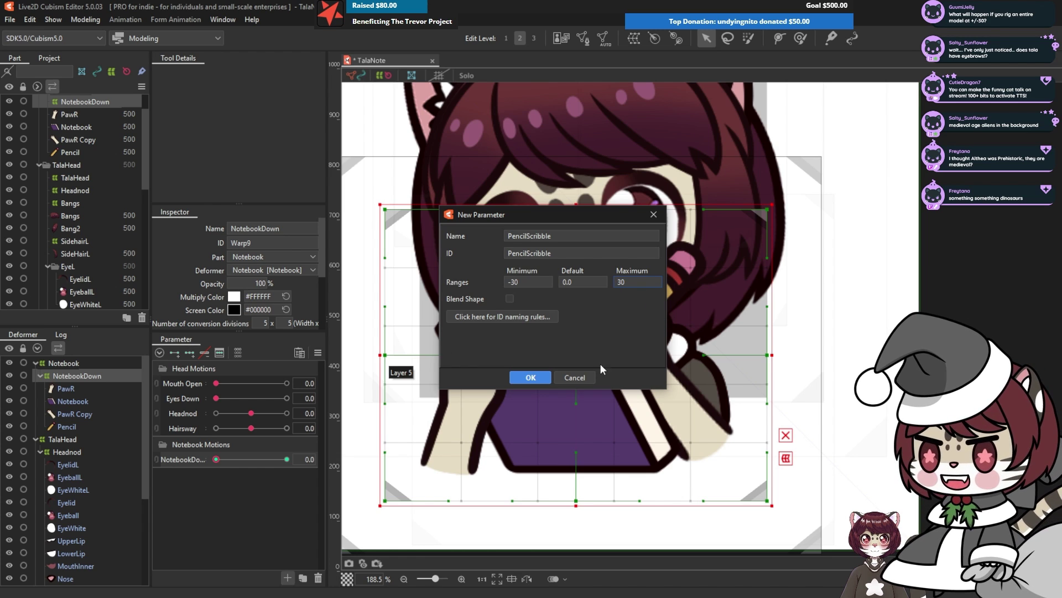
pyautogui.click(531, 377)
# Create a warp deformer named PencilScribble as parent of the PawR Copy and Pencil meshes
pyautogui.click(73, 414)
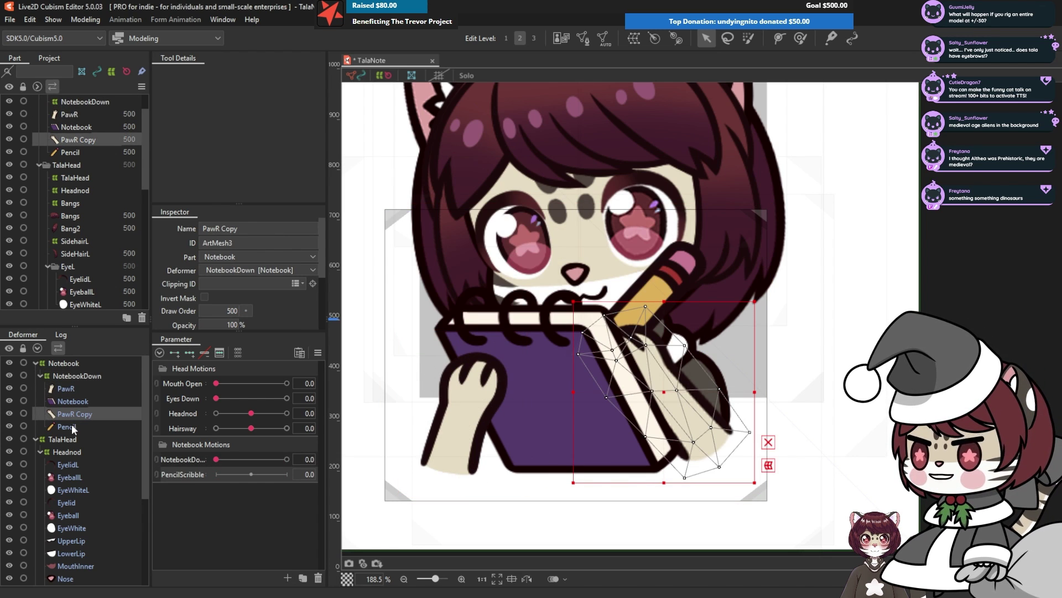
pyautogui.keyDown('ctrl'); pyautogui.click(66, 427); pyautogui.keyUp('ctrl')
pyautogui.click(634, 39)
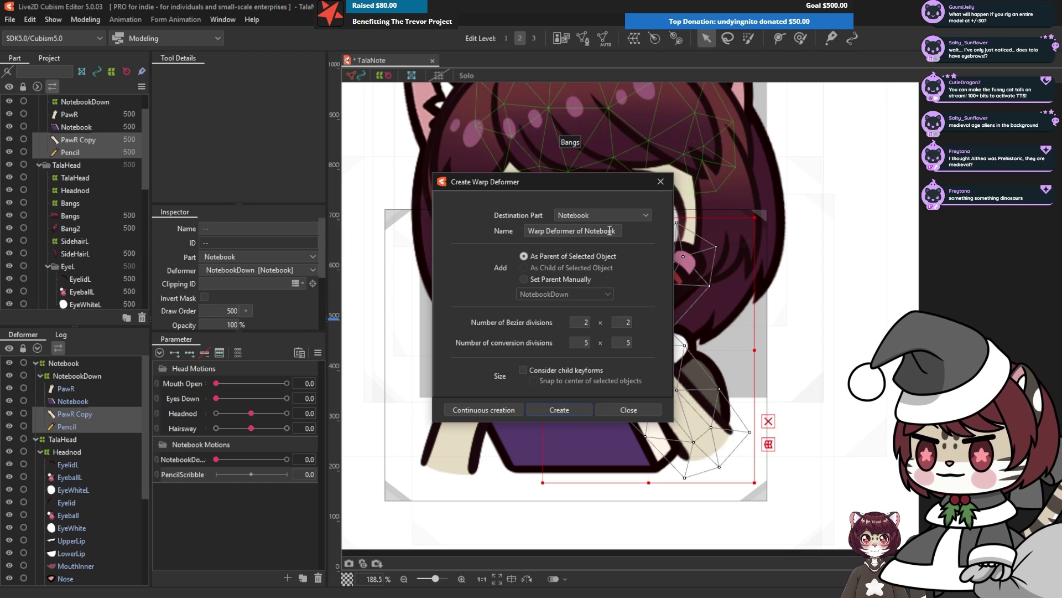
pyautogui.moveTo(618, 233); pyautogui.dragTo(475, 233)
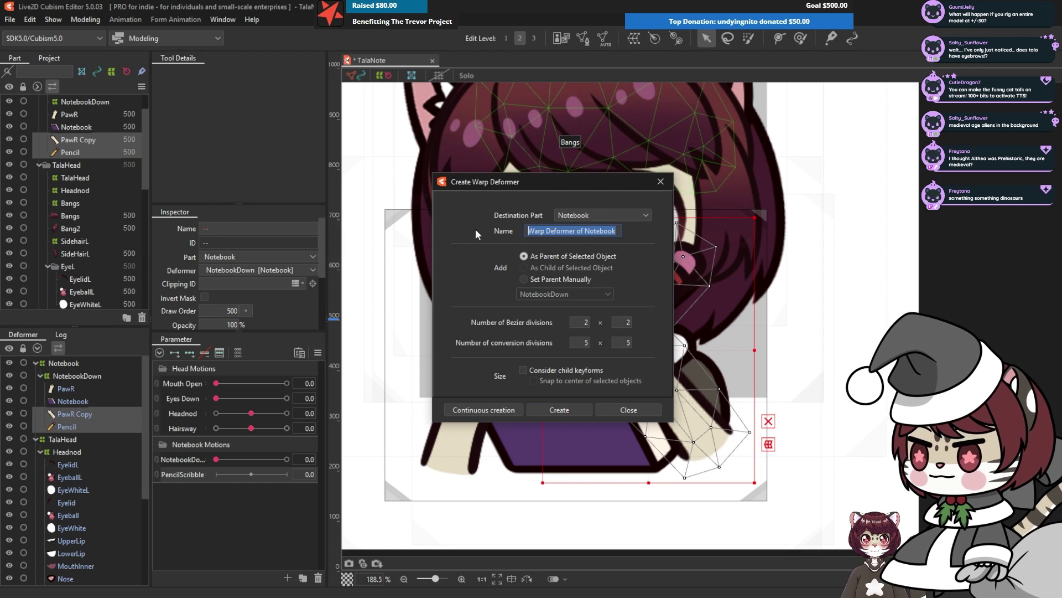
pyautogui.write('PencilSc')
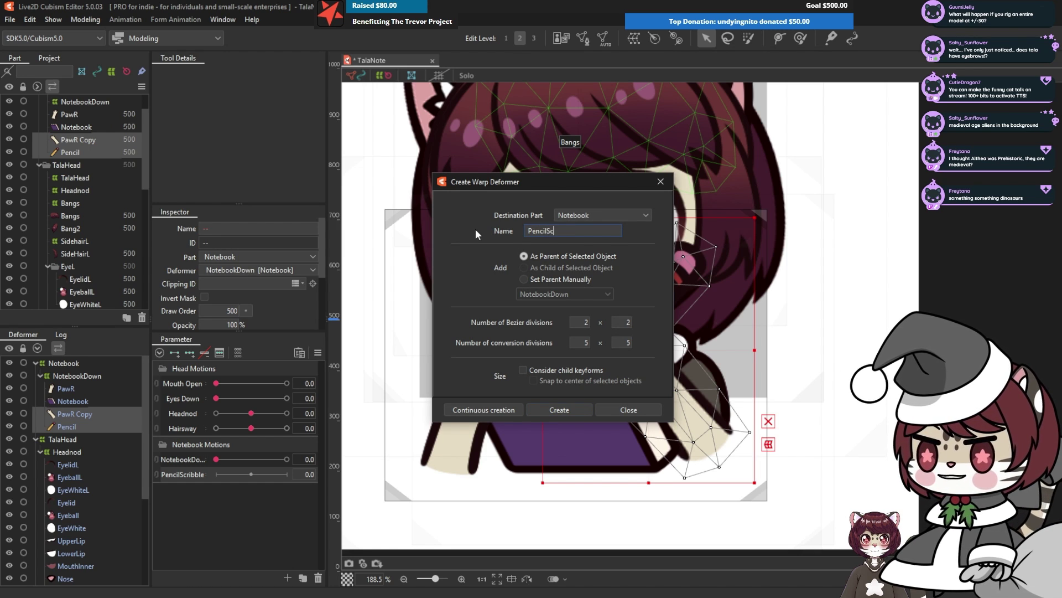
pyautogui.write('ribble')
pyautogui.press('Return')
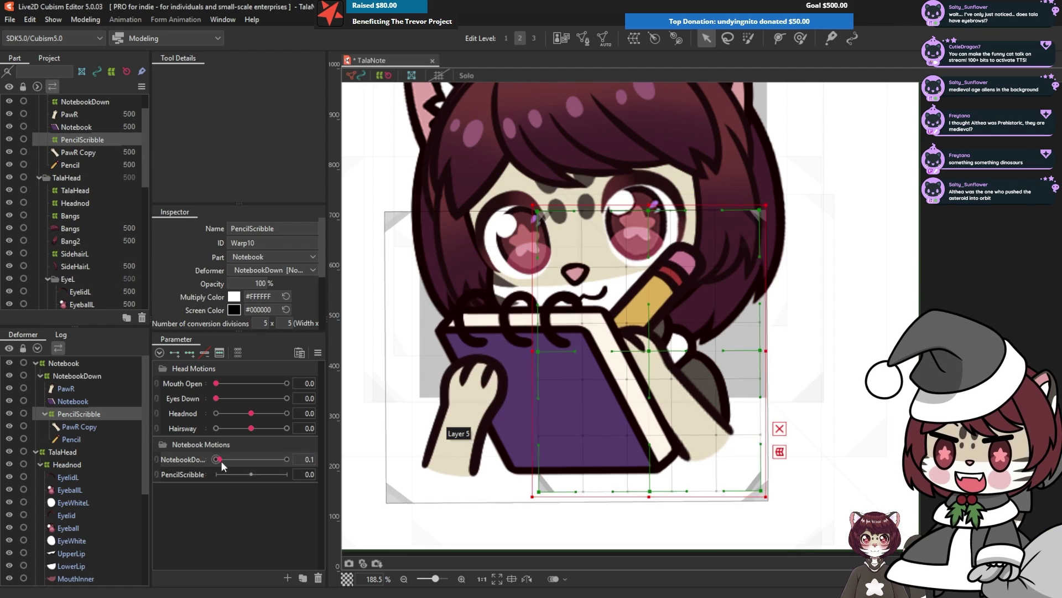
# Pose the model with NotebookDown at 1 and Headnod at about -21.7, and add three keyforms to the PencilScribble parameter
pyautogui.moveTo(216, 459); pyautogui.dragTo(288, 464)
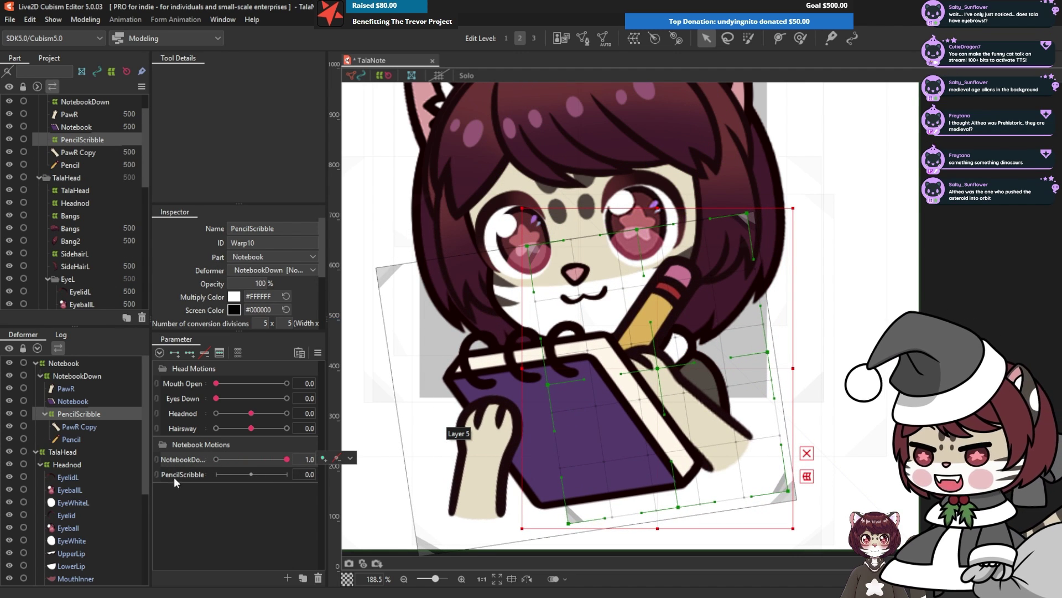
pyautogui.moveTo(226, 414); pyautogui.dragTo(227, 421)
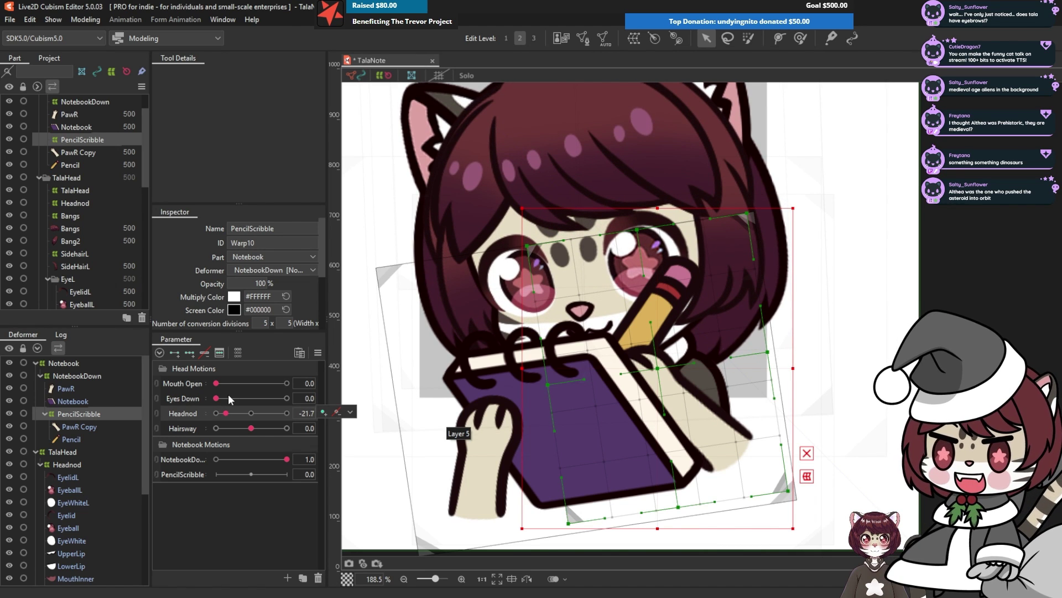
pyautogui.click(232, 474)
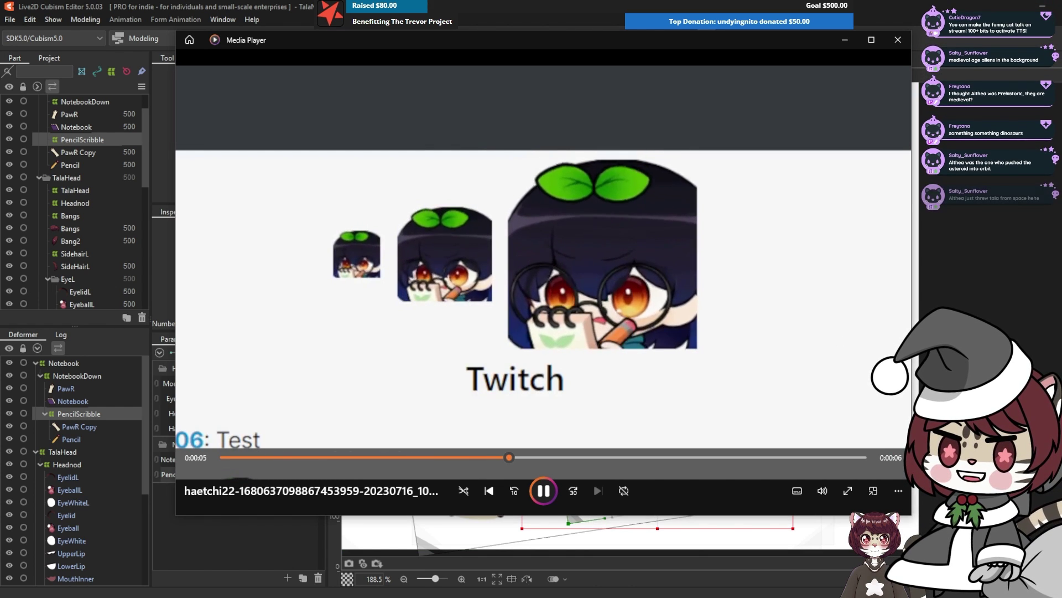
# Watch the reference emote animations in Media Player to study the notebook and pencil motion, and close the player
pyautogui.hotkey('ctrl', 'f')
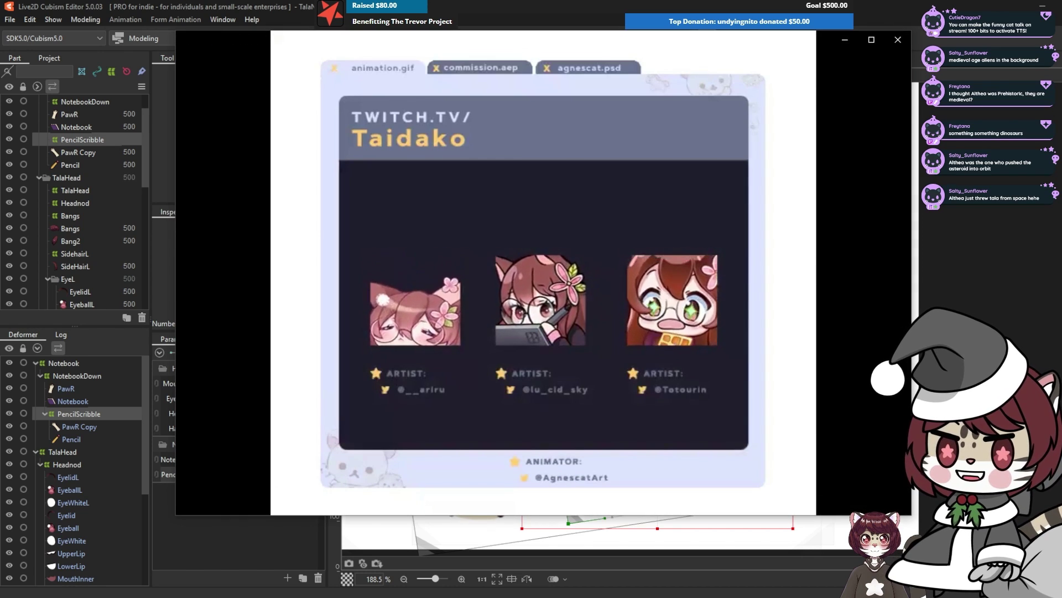
pyautogui.hotkey('ctrl', 'f')
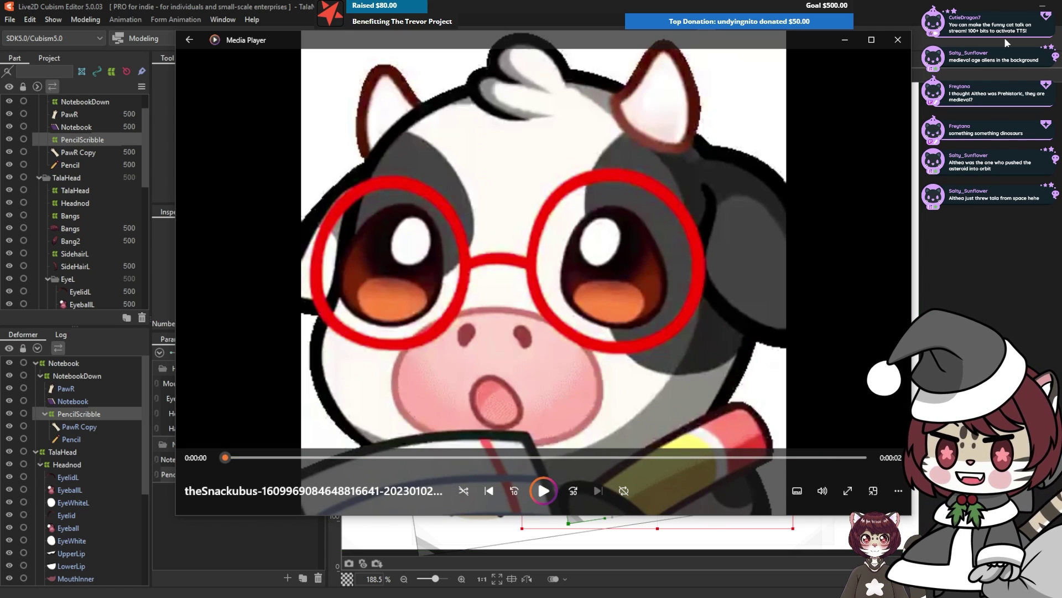
pyautogui.click(898, 39)
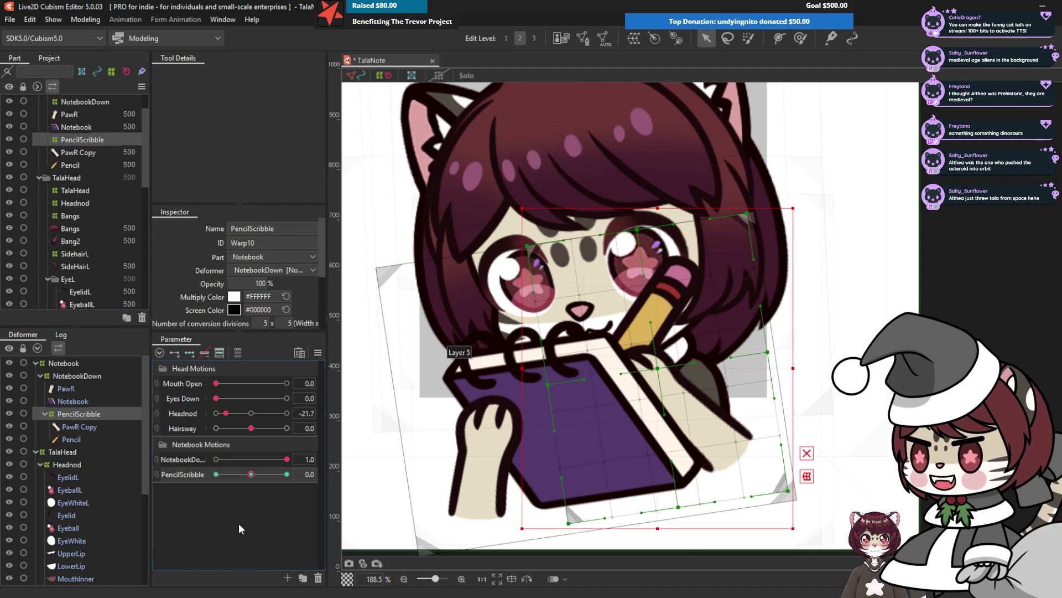
# Create a parameter named PencilMove in Notebook Motions with a minimum of -30, default of 0 and maximum of 30
pyautogui.click(287, 578)
pyautogui.write('Penci')
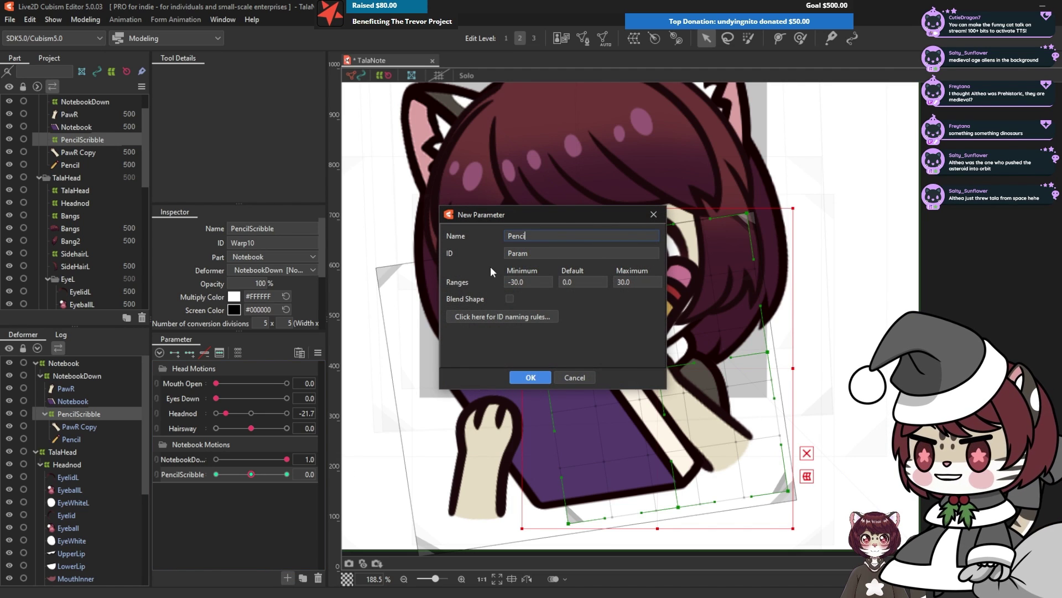
pyautogui.write('l')
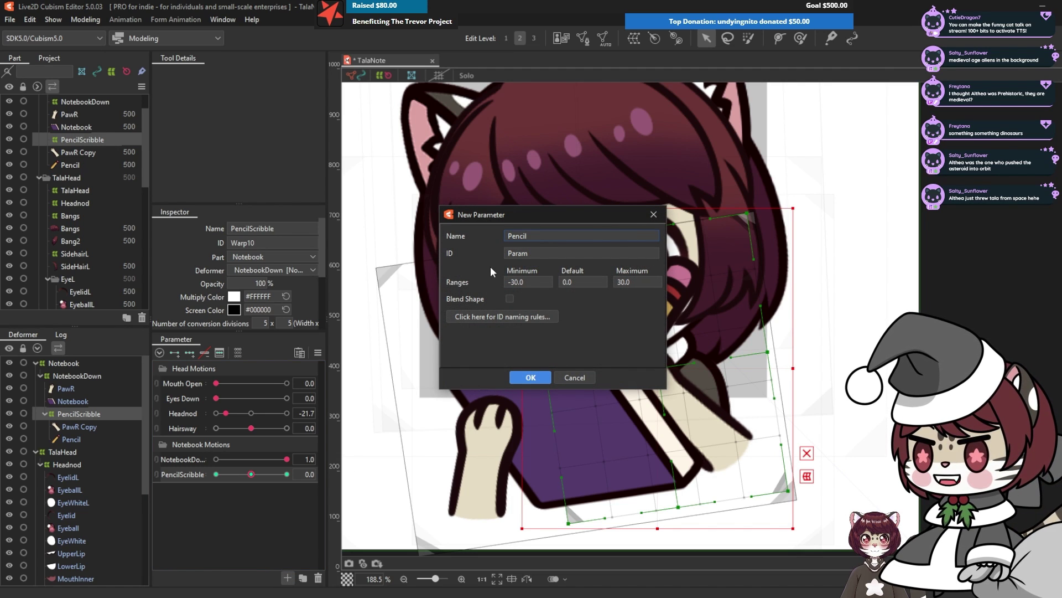
pyautogui.write('Move')
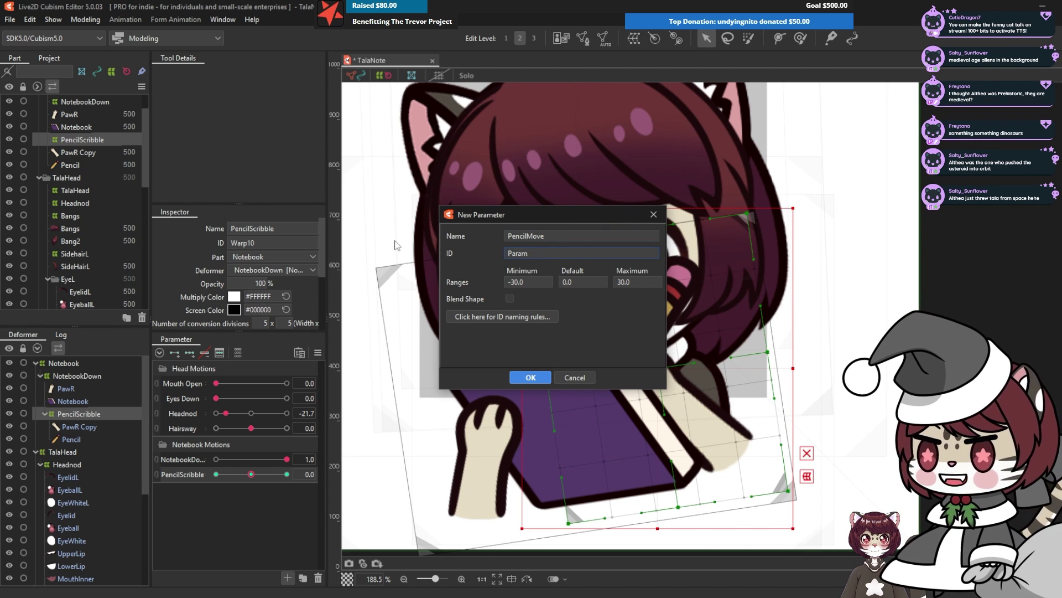
pyautogui.hotkey('ctrl', 'a')
pyautogui.write('PM')
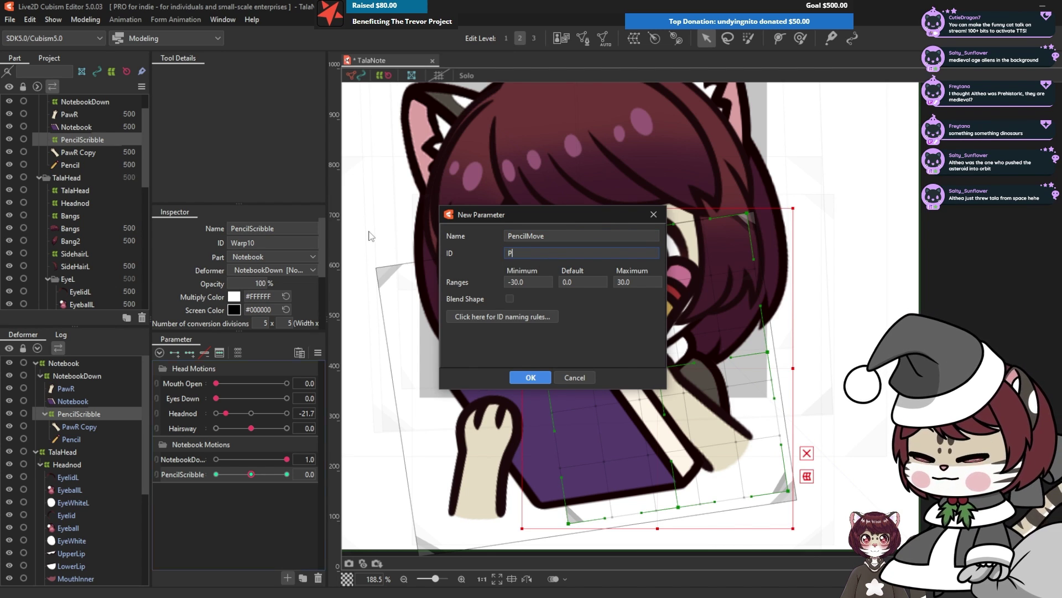
pyautogui.press('Return')
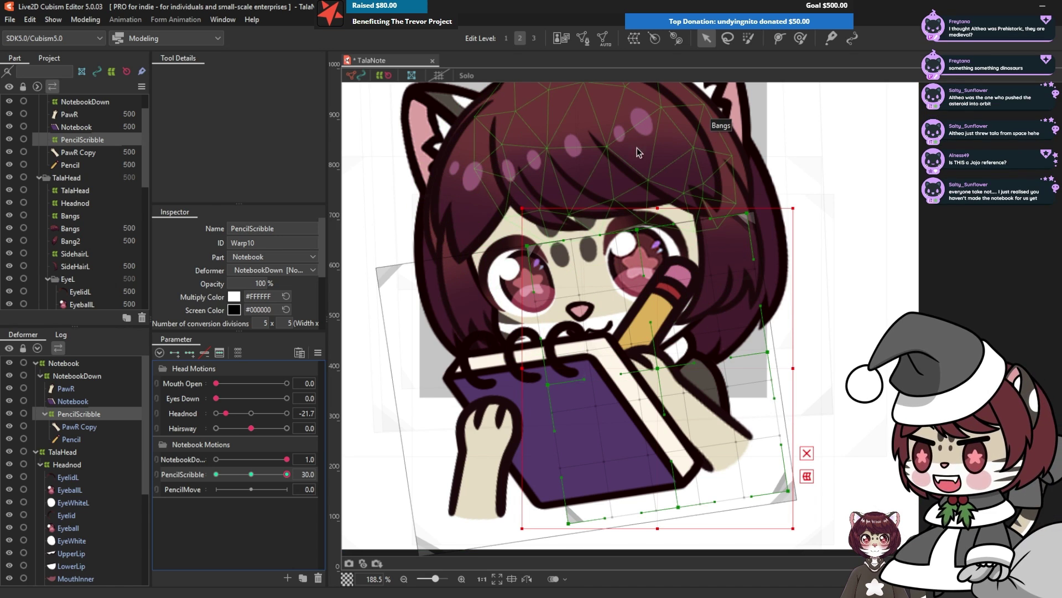
# Rotate the PencilScribble deformer slightly clockwise at PencilScribble 30 and slightly counter-clockwise at -30
pyautogui.moveTo(514, 200); pyautogui.dragTo(545, 200)
pyautogui.click(216, 474)
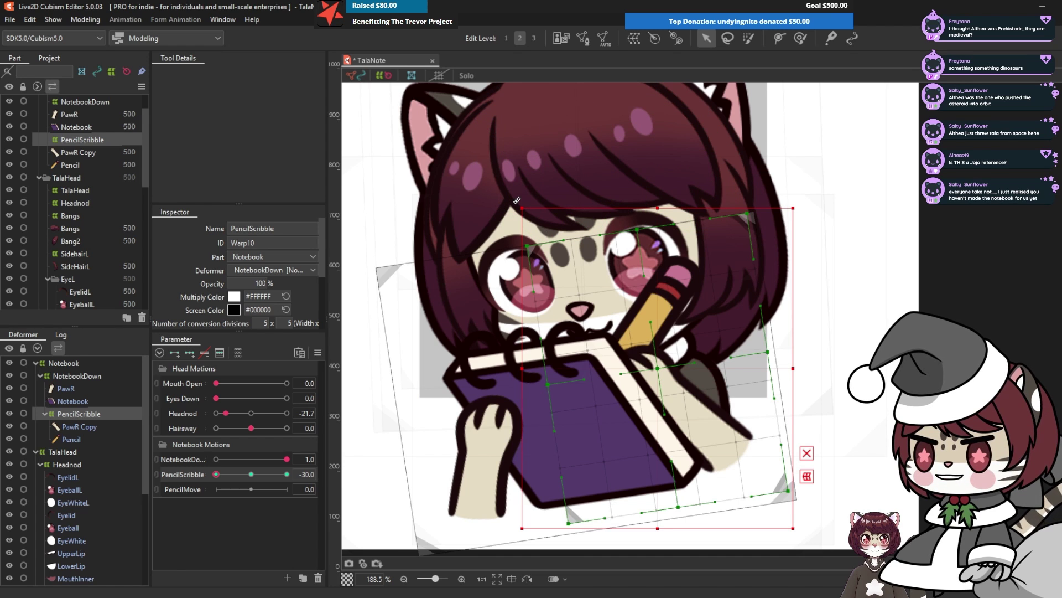
pyautogui.moveTo(517, 201); pyautogui.dragTo(500, 213)
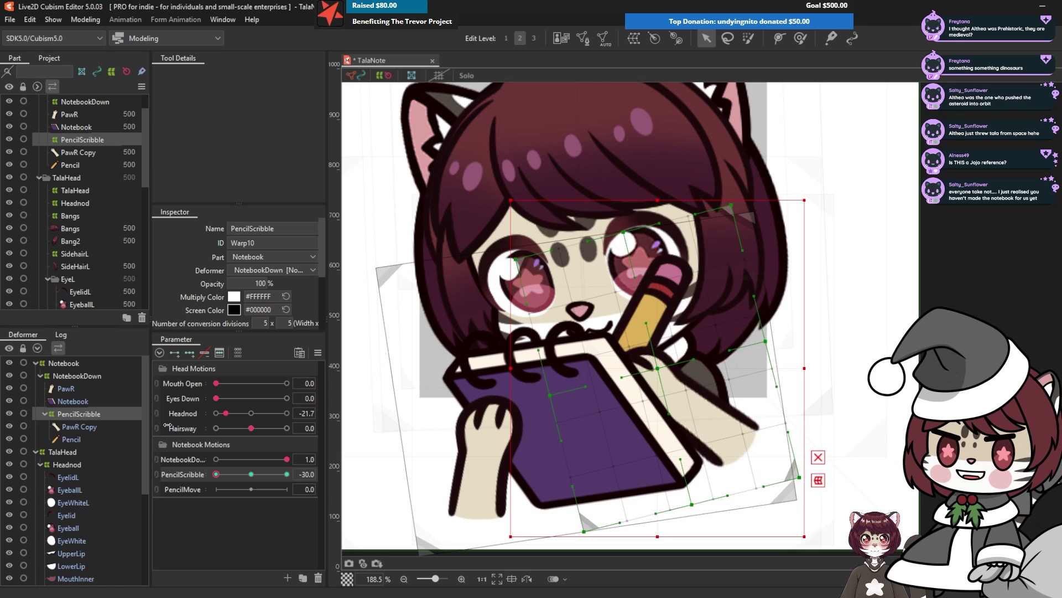
# Create a warp deformer named Pencil as the parent of the Pencil artwork, in the Notebook part
pyautogui.click(71, 439)
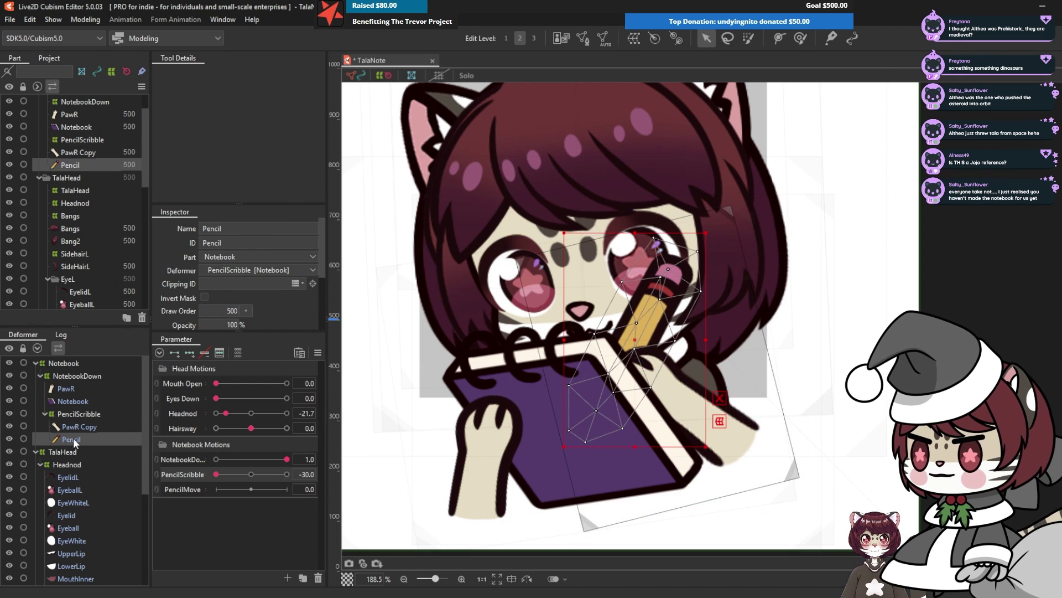
pyautogui.click(634, 39)
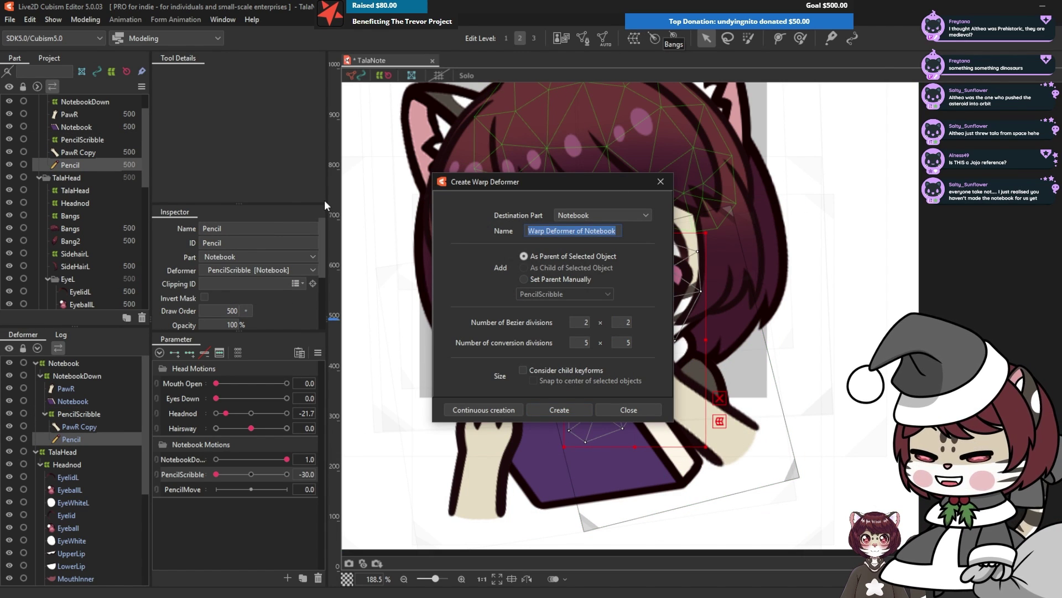
pyautogui.write('Pn')
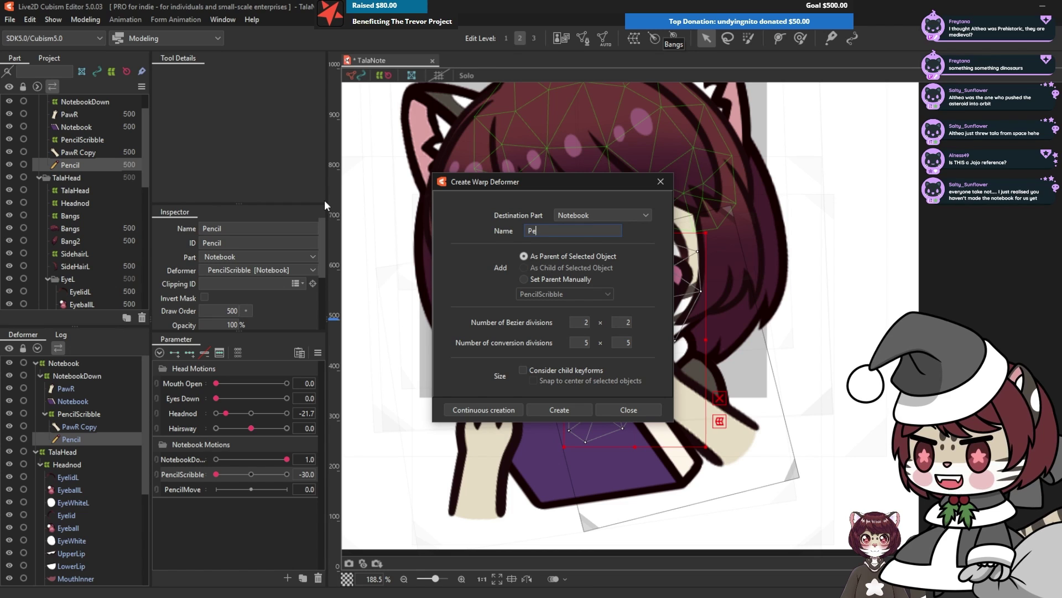
pyautogui.write('ncil')
pyautogui.press('Return')
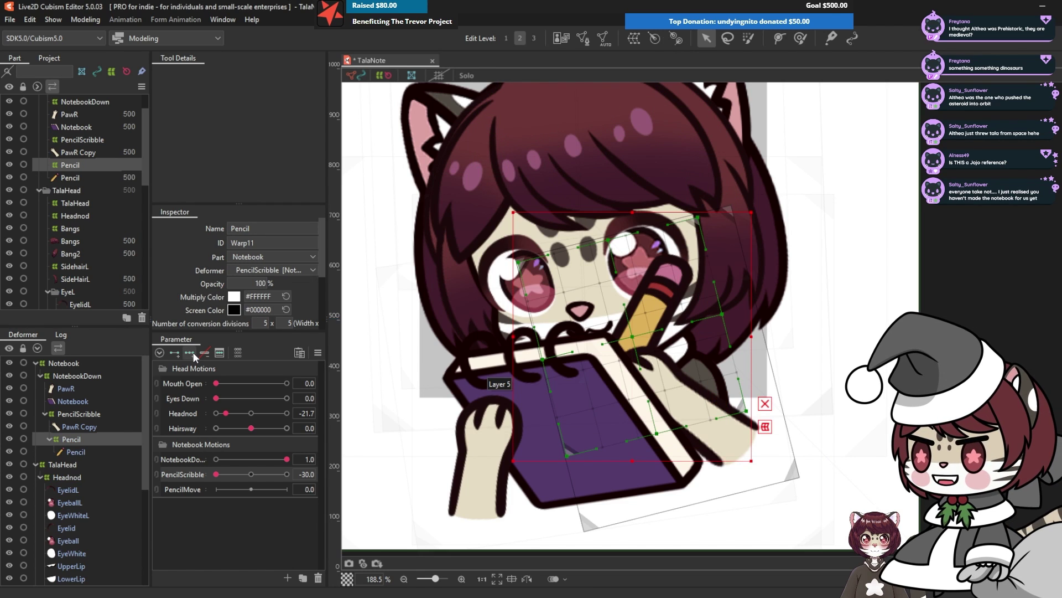
# Add three PencilScribble keyforms to the Pencil deformer and rotate it slightly counter-clockwise at PencilScribble -30
pyautogui.moveTo(216, 474)
pyautogui.mouseDown()
pyautogui.moveTo(177, 461)
pyautogui.moveTo(284, 476)
pyautogui.moveTo(101, 456)
pyautogui.mouseUp()
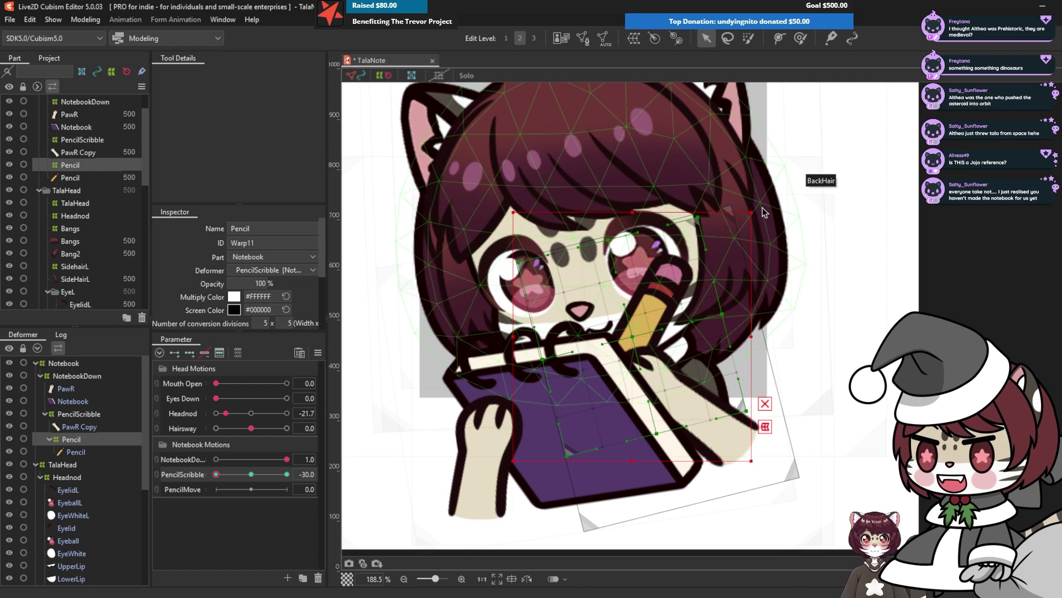
pyautogui.moveTo(755, 211); pyautogui.dragTo(740, 195)
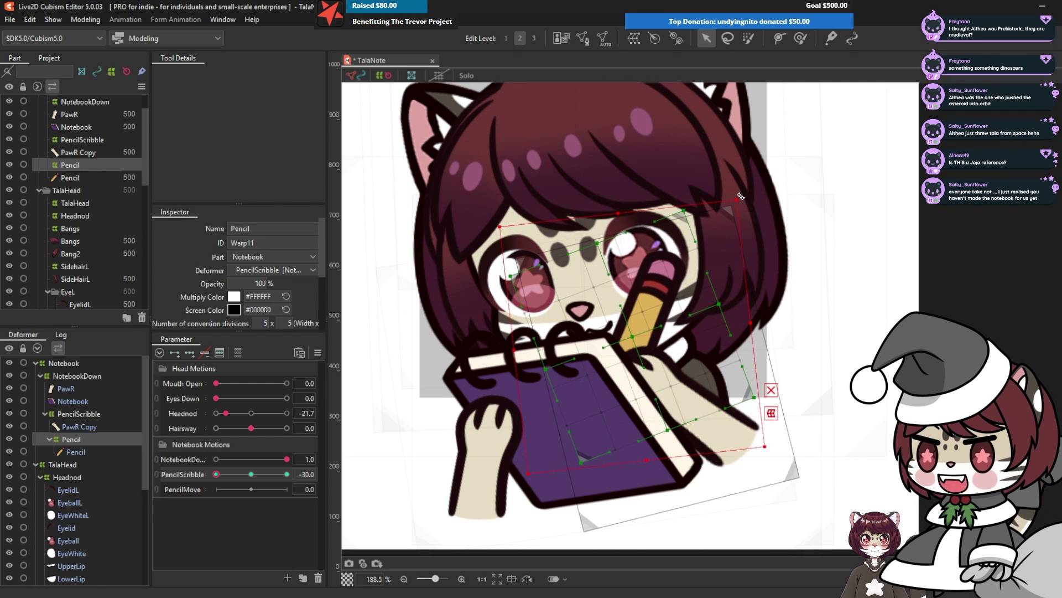
pyautogui.click(286, 474)
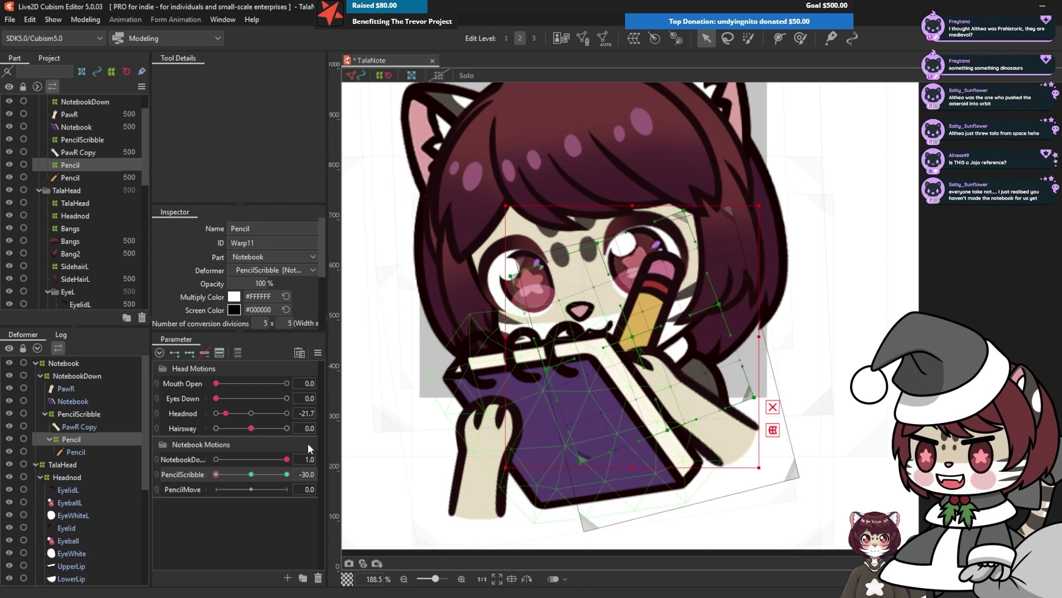
pyautogui.click(216, 474)
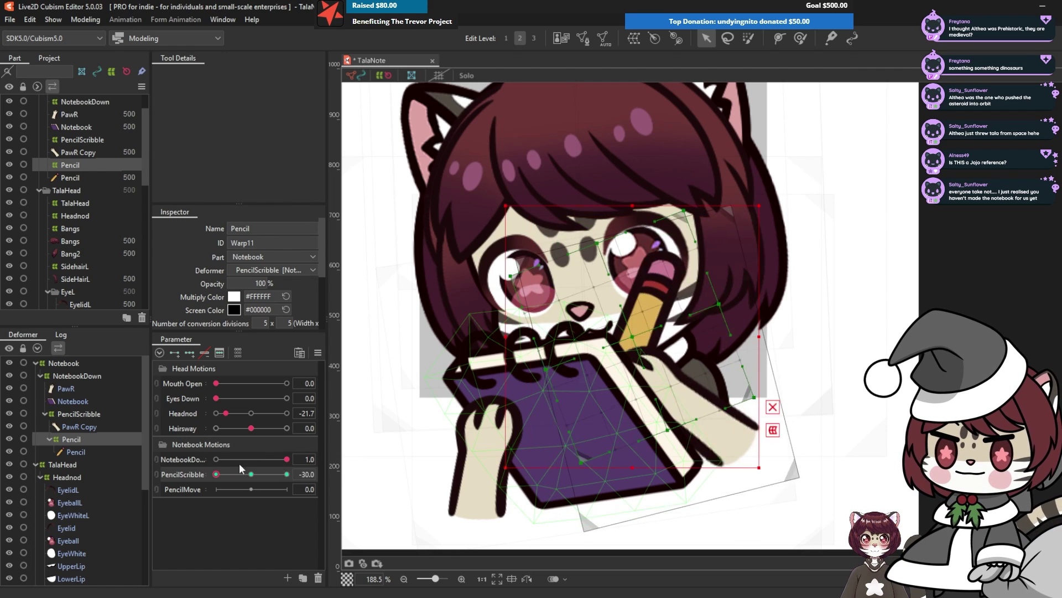
pyautogui.click(251, 474)
# Create a warp deformer named PencilMove as the parent of the PencilScribble deformer, considering child keyforms
pyautogui.click(45, 414)
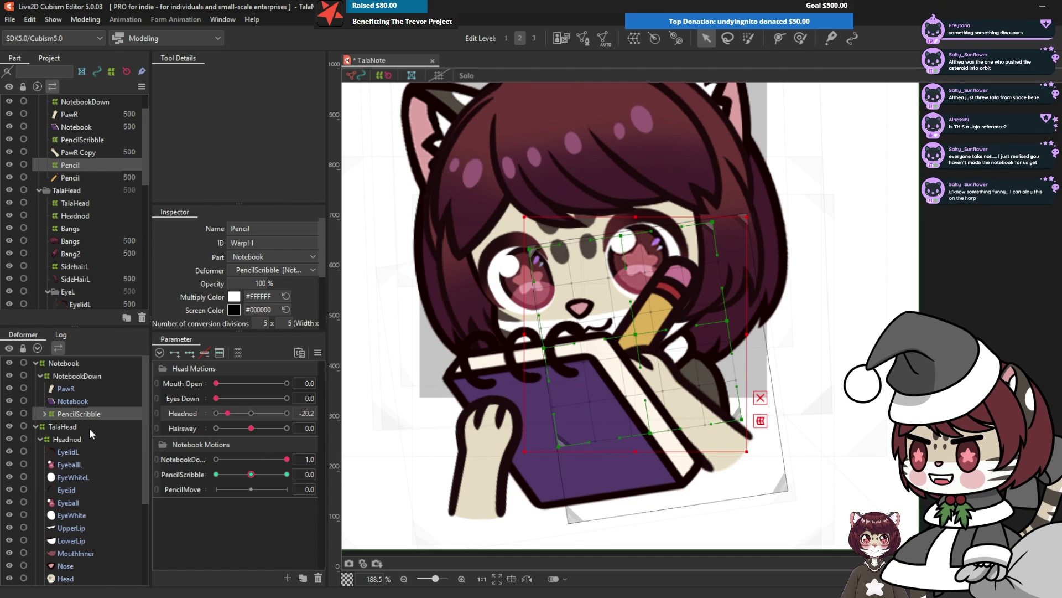
pyautogui.click(77, 414)
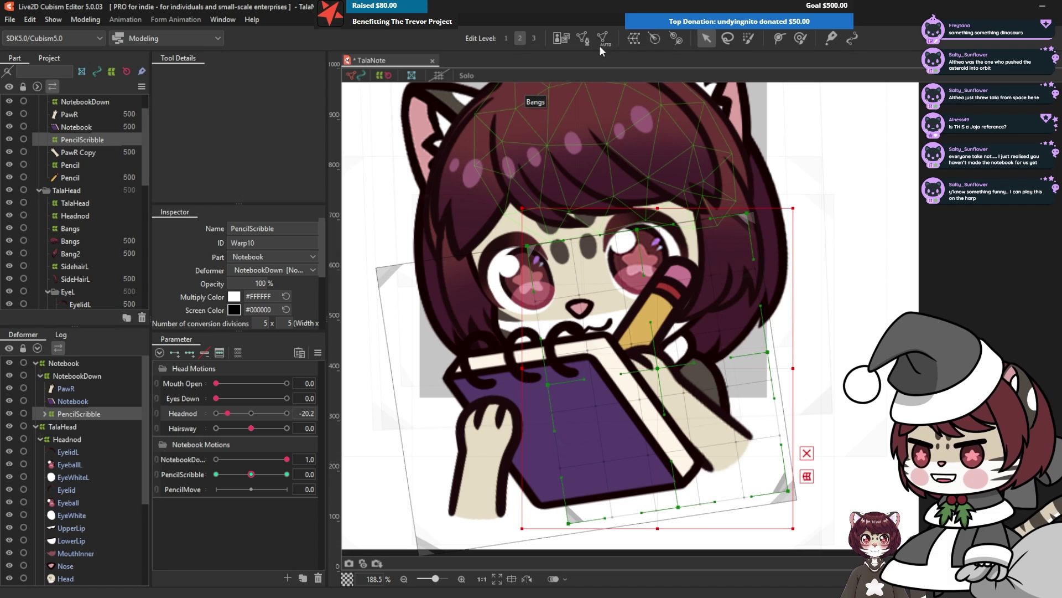
pyautogui.click(634, 39)
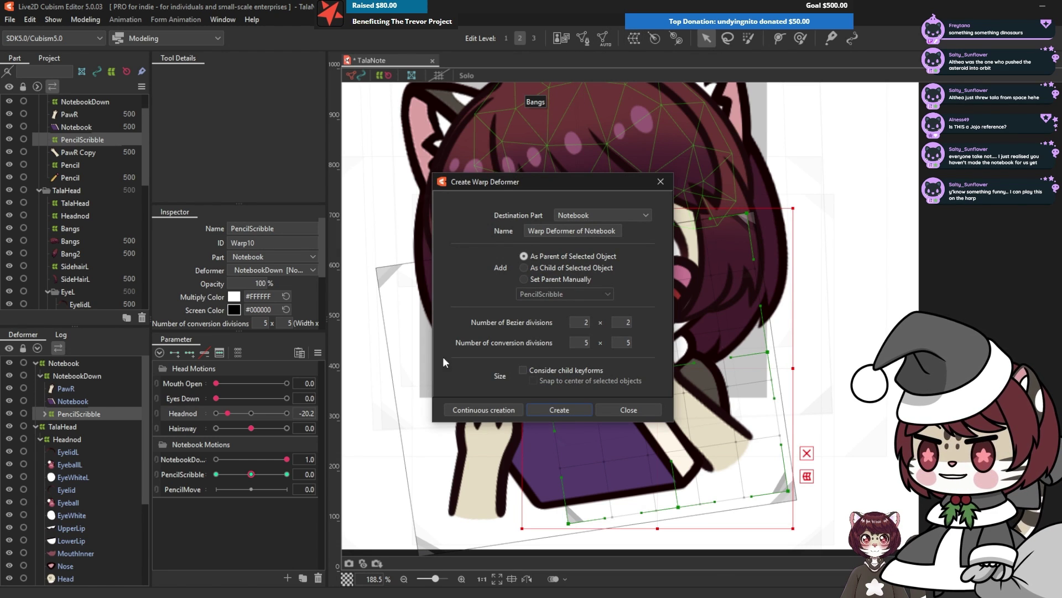
pyautogui.moveTo(621, 235); pyautogui.dragTo(476, 218)
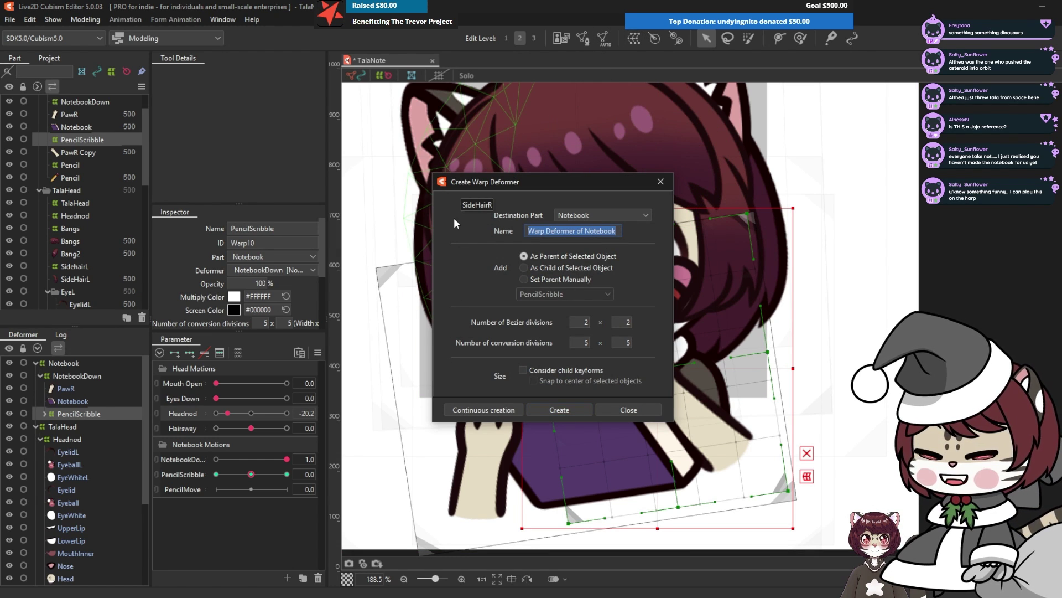
pyautogui.write('PencilMo')
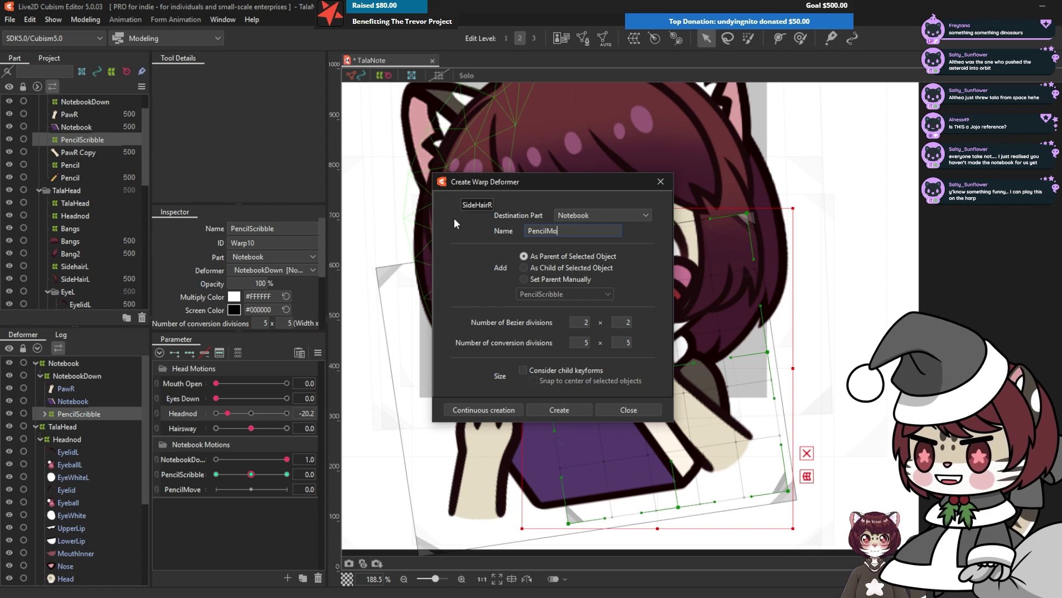
pyautogui.write('ve')
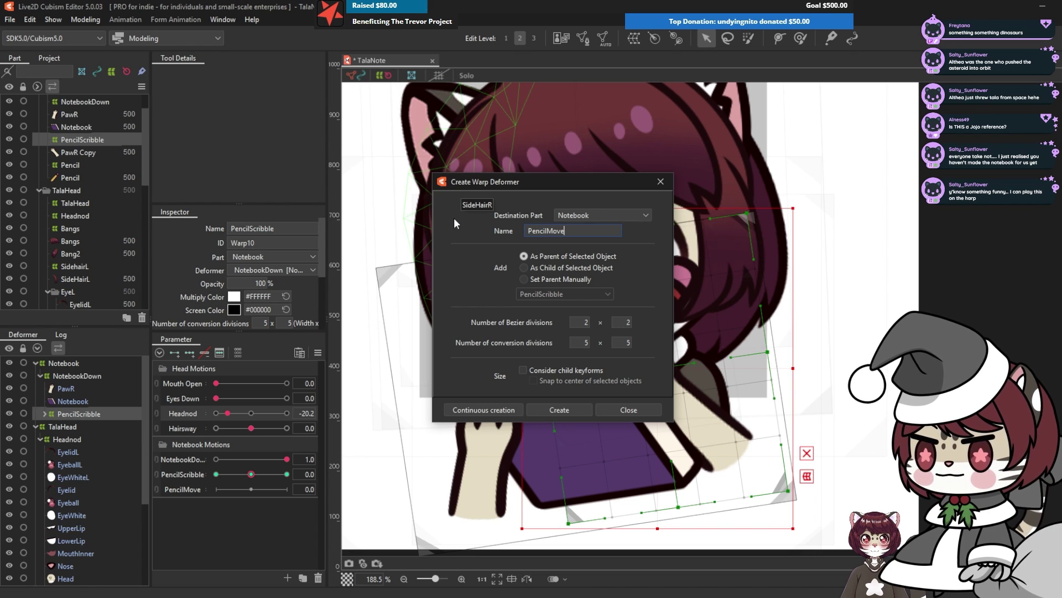
pyautogui.click(530, 369)
pyautogui.click(559, 410)
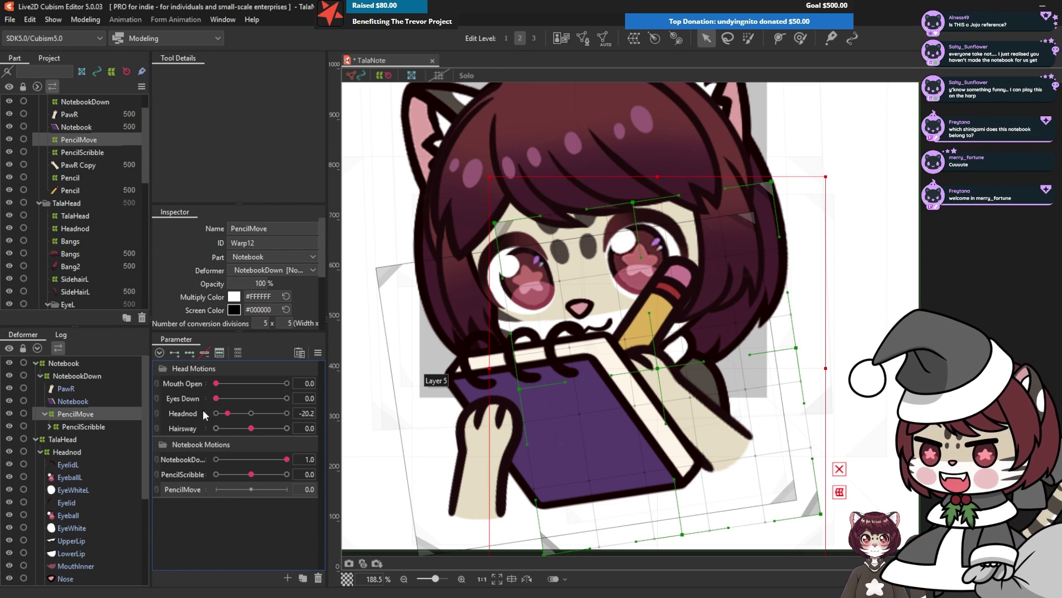
# Add three PencilMove keyforms to the PencilMove deformer, shifting it left over the notebook at -30 and slightly right at 30
pyautogui.click(187, 353)
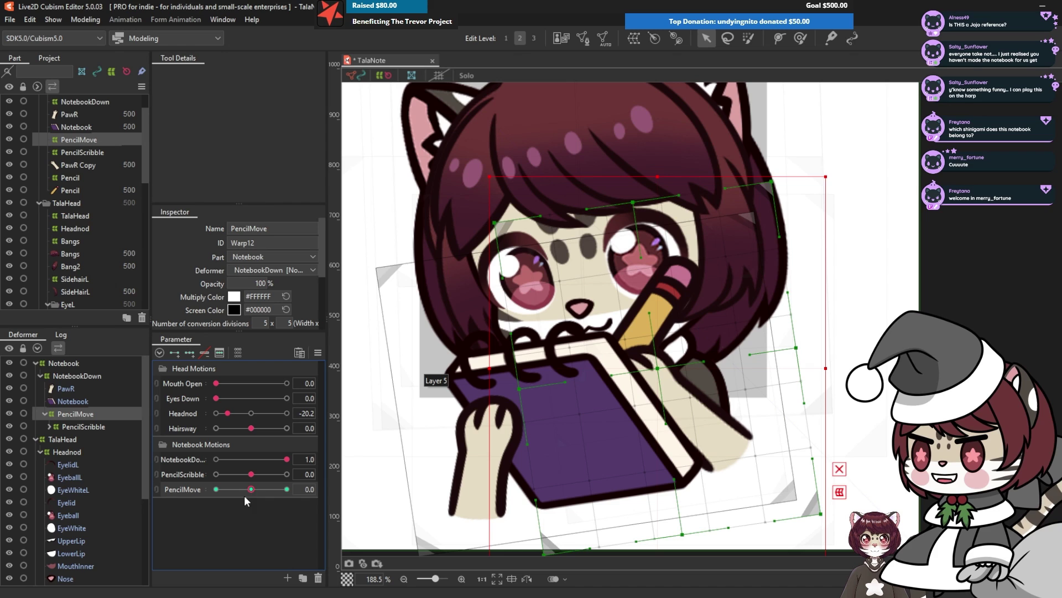
pyautogui.click(216, 489)
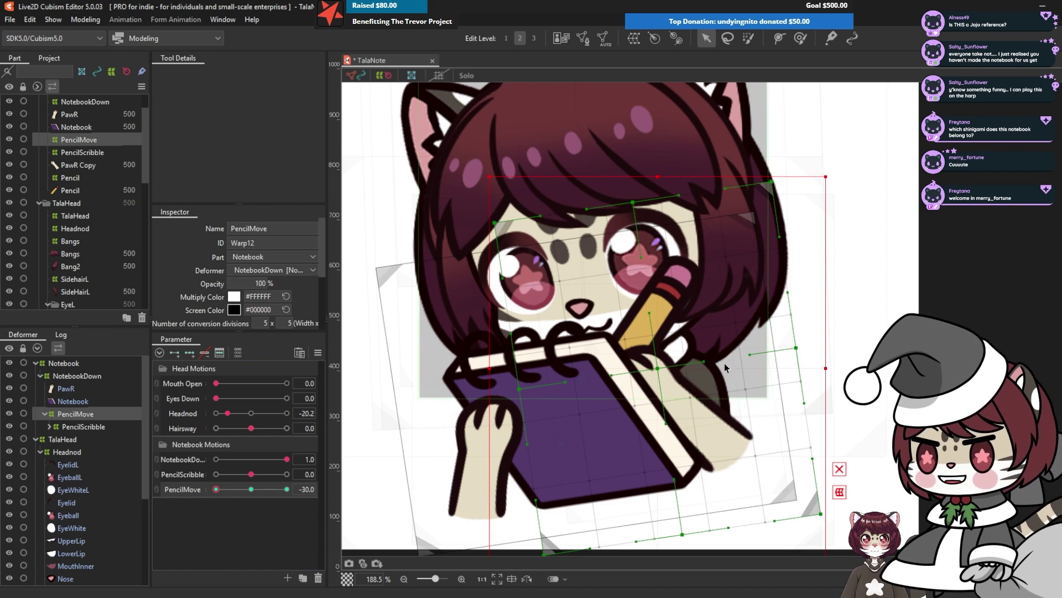
pyautogui.moveTo(658, 368); pyautogui.dragTo(614, 373)
pyautogui.moveTo(215, 489); pyautogui.dragTo(286, 489)
pyautogui.moveTo(658, 368); pyautogui.dragTo(677, 368)
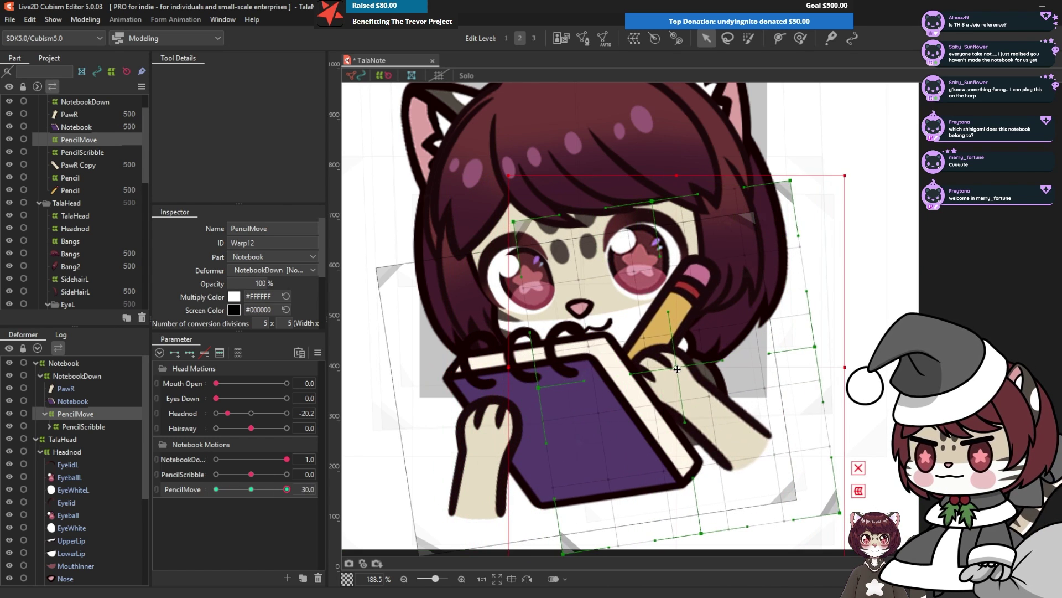
# Preview the scribble motion by varying PencilScribble with PencilMove at -30, and reset all parameters to their defaults
pyautogui.click(216, 489)
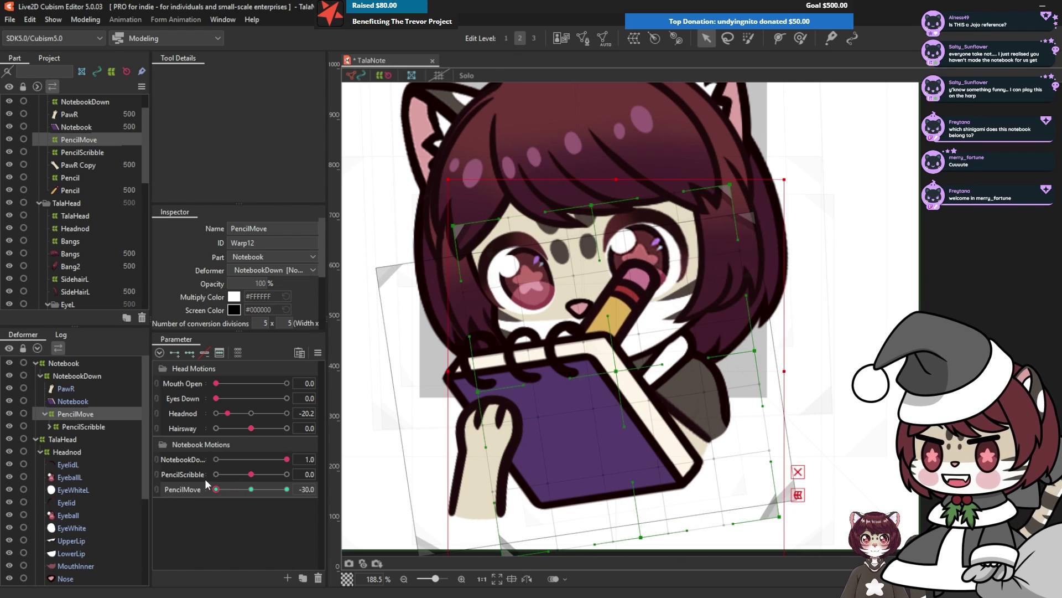
pyautogui.moveTo(205, 479)
pyautogui.mouseDown()
pyautogui.moveTo(274, 476)
pyautogui.moveTo(195, 477)
pyautogui.mouseUp()
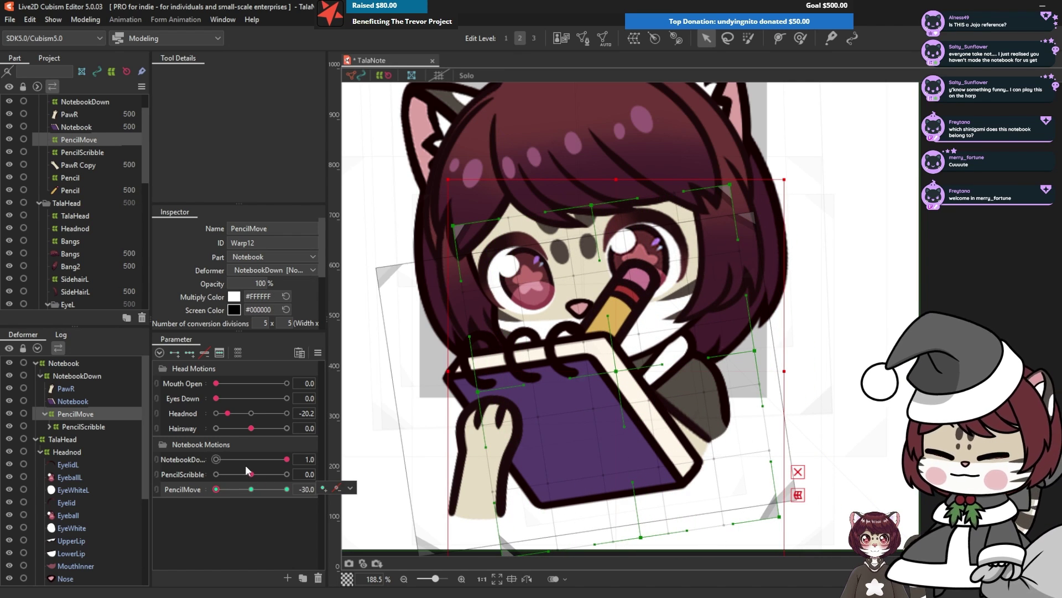
pyautogui.click(216, 474)
pyautogui.moveTo(216, 475)
pyautogui.mouseDown()
pyautogui.moveTo(297, 474)
pyautogui.moveTo(266, 474)
pyautogui.moveTo(252, 489)
pyautogui.moveTo(217, 466)
pyautogui.moveTo(313, 501)
pyautogui.moveTo(216, 489)
pyautogui.moveTo(242, 477)
pyautogui.mouseUp()
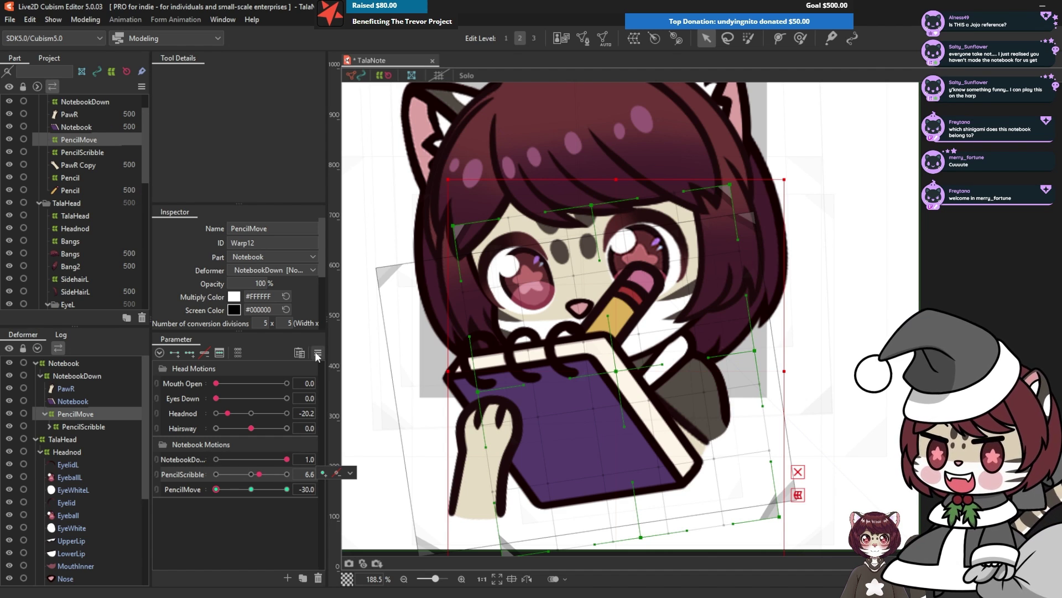
pyautogui.scroll(3, 645, 381)
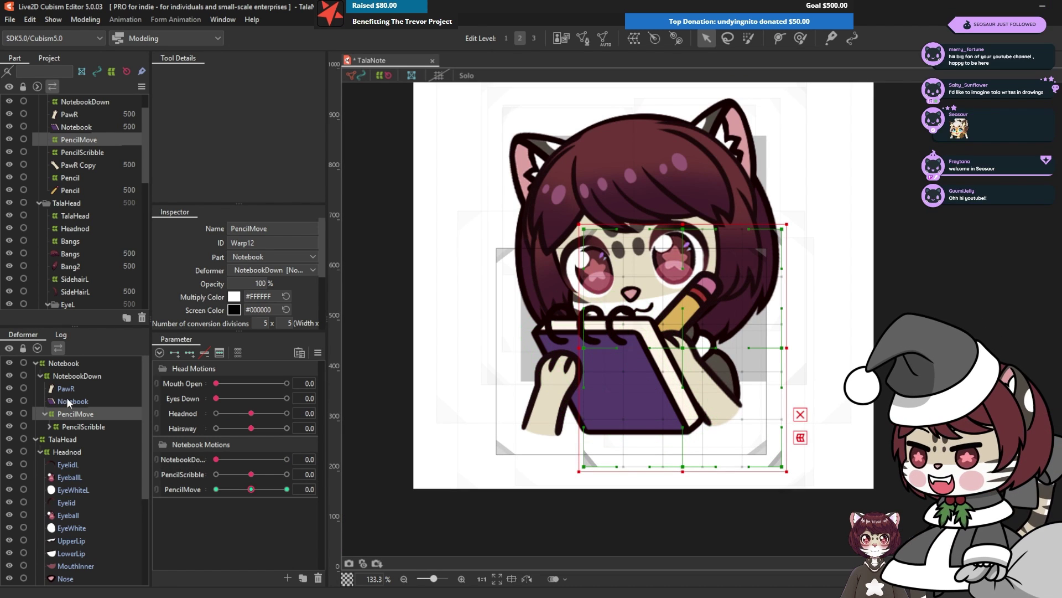
# Set the Notebook deformer's opacity to 0% to hide the notebook, paws and pencil
pyautogui.click(36, 363)
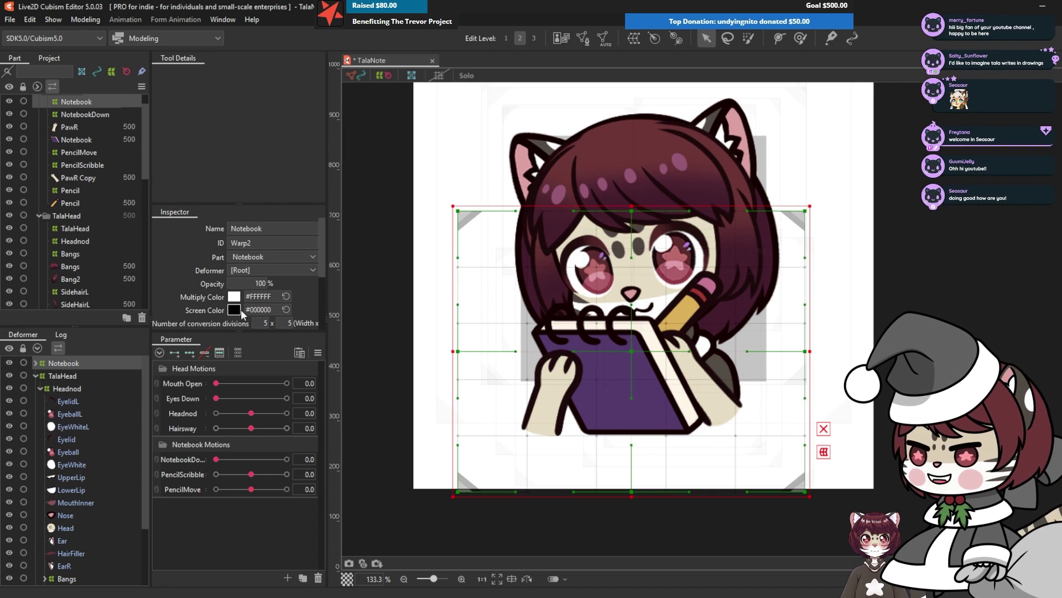
pyautogui.scroll(-1, 267, 302)
pyautogui.click(259, 238)
pyautogui.write('0')
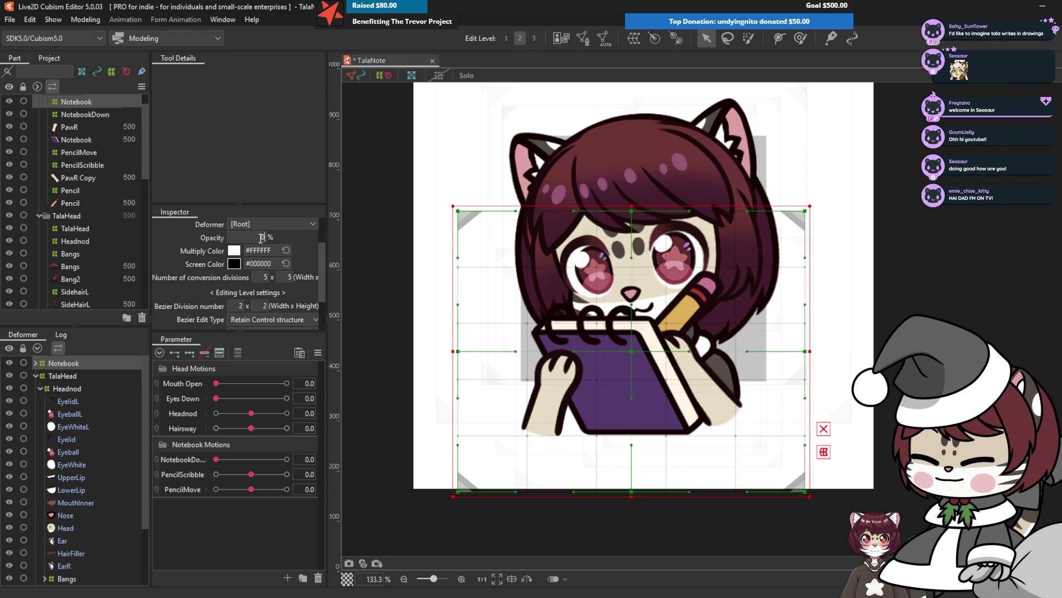
pyautogui.press('Return')
# Add three Headnod keyforms to the TalaBody deformer and raise it at Headnod 30, with its centre pulled higher than its edges
pyautogui.click(515, 408)
pyautogui.scroll(-2, 646, 181)
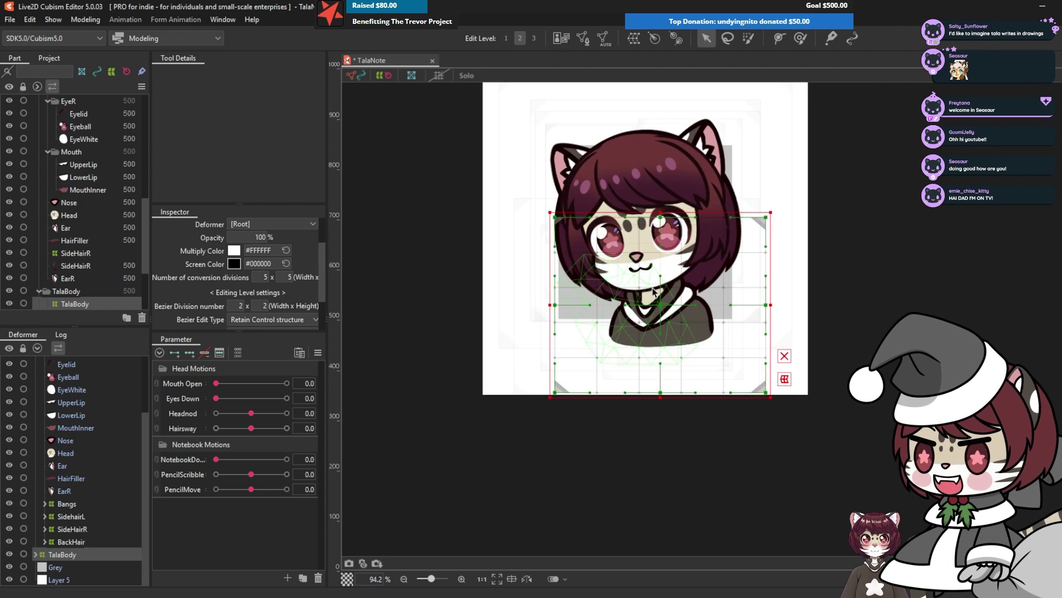
pyautogui.scroll(4, 652, 290)
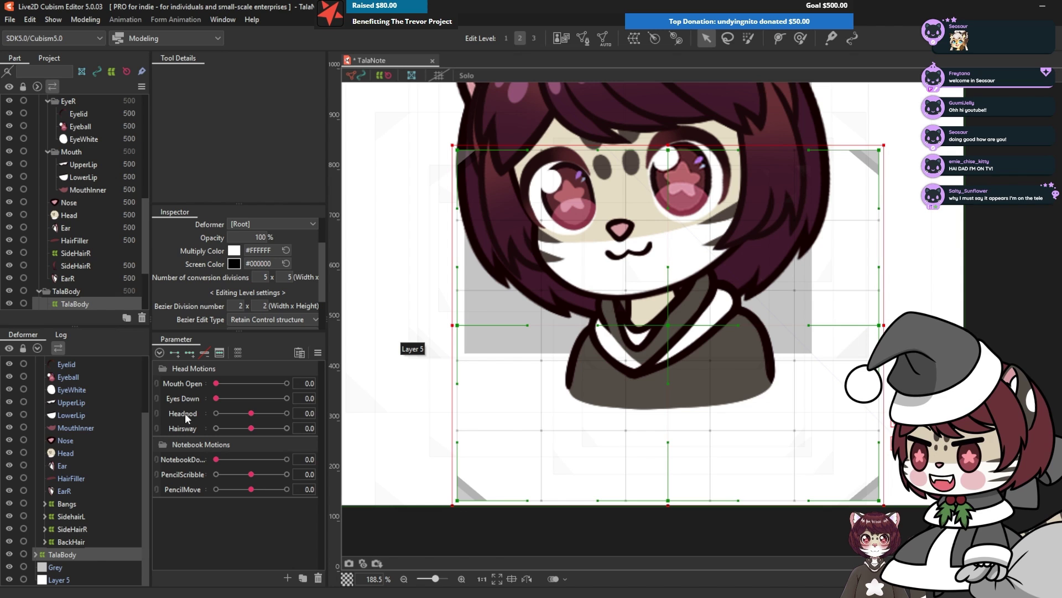
pyautogui.click(245, 413)
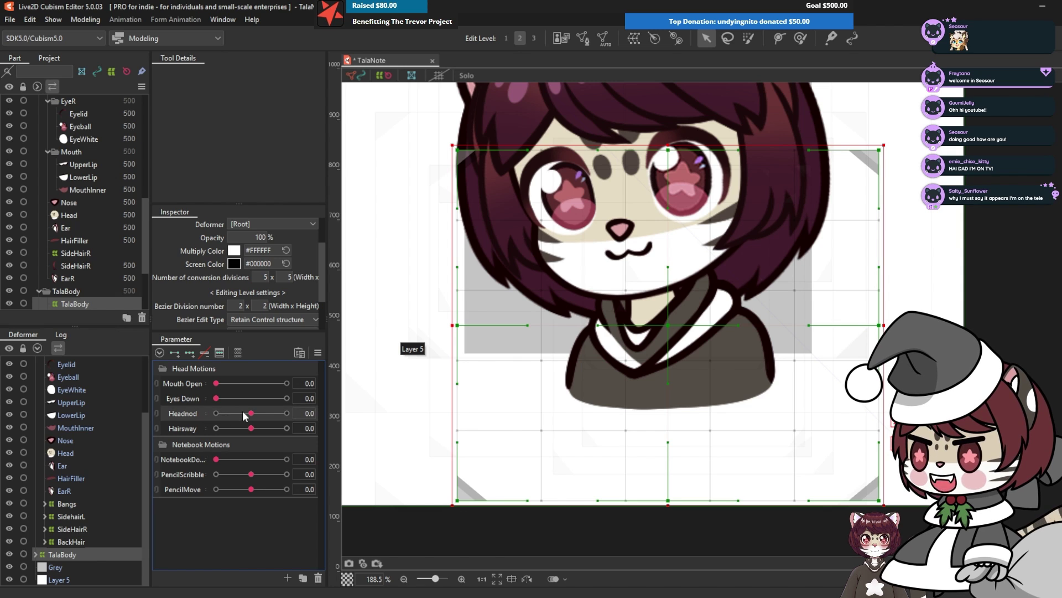
pyautogui.click(190, 353)
pyautogui.click(286, 414)
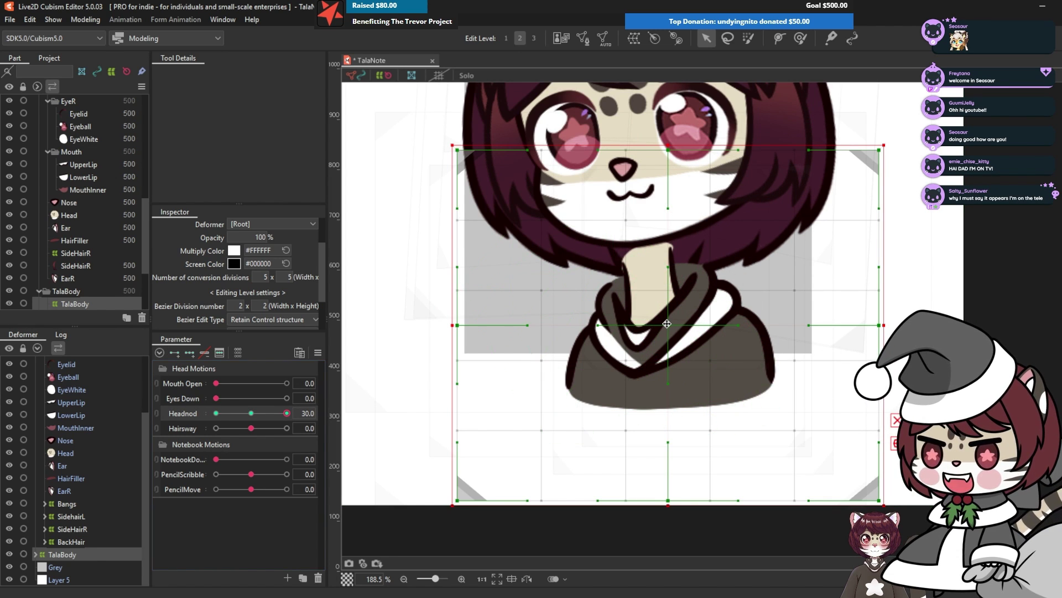
pyautogui.moveTo(666, 323); pyautogui.dragTo(664, 282)
pyautogui.click(668, 306)
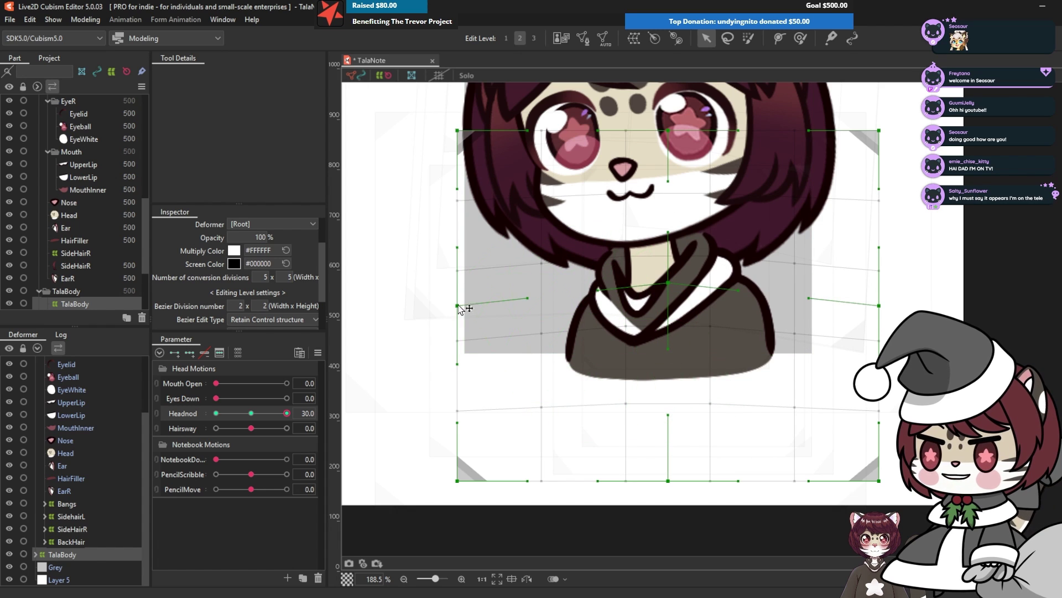
# Lower the TalaBody deformer at Headnod -30 so the body follows the downward nod
pyautogui.click(242, 413)
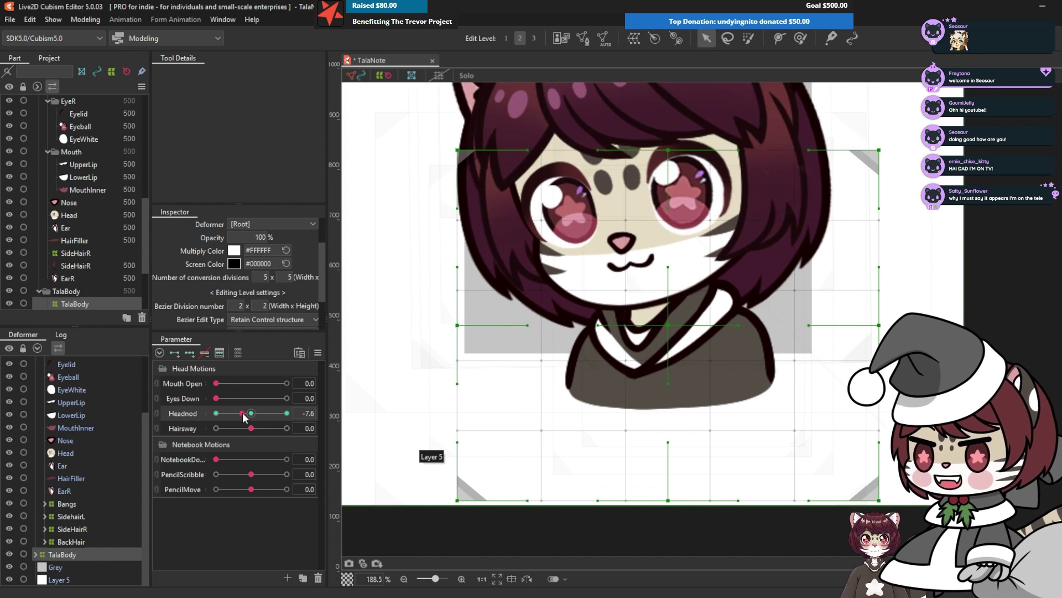
pyautogui.moveTo(242, 413); pyautogui.dragTo(191, 429)
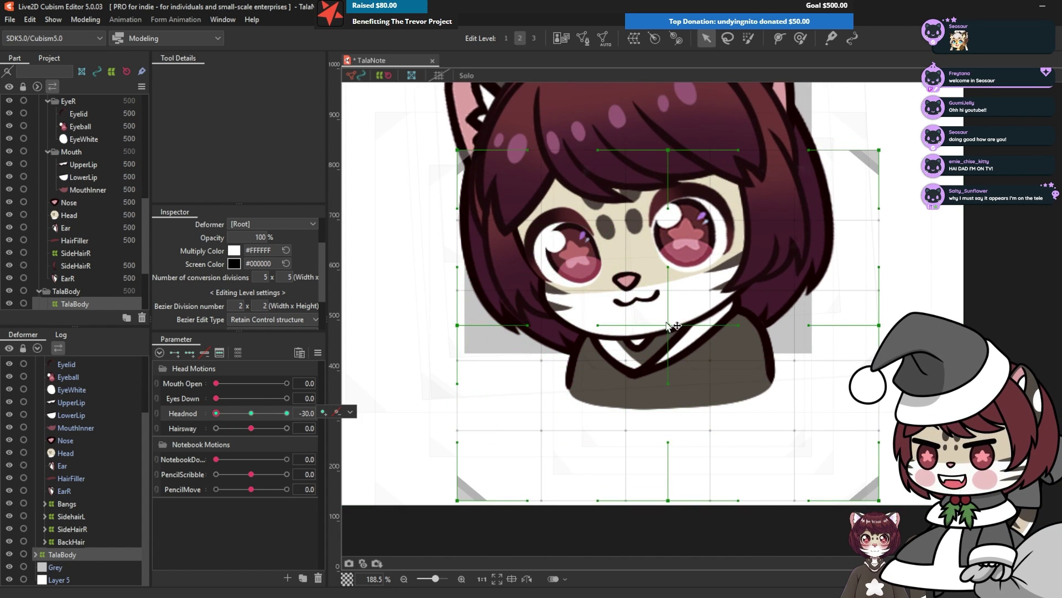
pyautogui.press('Down')
pyautogui.press('Down')
pyautogui.press('Down')
pyautogui.press('Down')
pyautogui.press('Down')
pyautogui.press('Down')
pyautogui.press('Down')
pyautogui.press('Down')
pyautogui.press('Down')
pyautogui.press('Down')
pyautogui.press('Down')
pyautogui.press('Down')
pyautogui.press('Down')
pyautogui.press('Down')
pyautogui.press('Down')
pyautogui.press('Down')
pyautogui.press('Down')
pyautogui.press('Down')
pyautogui.press('Down')
pyautogui.press('Down')
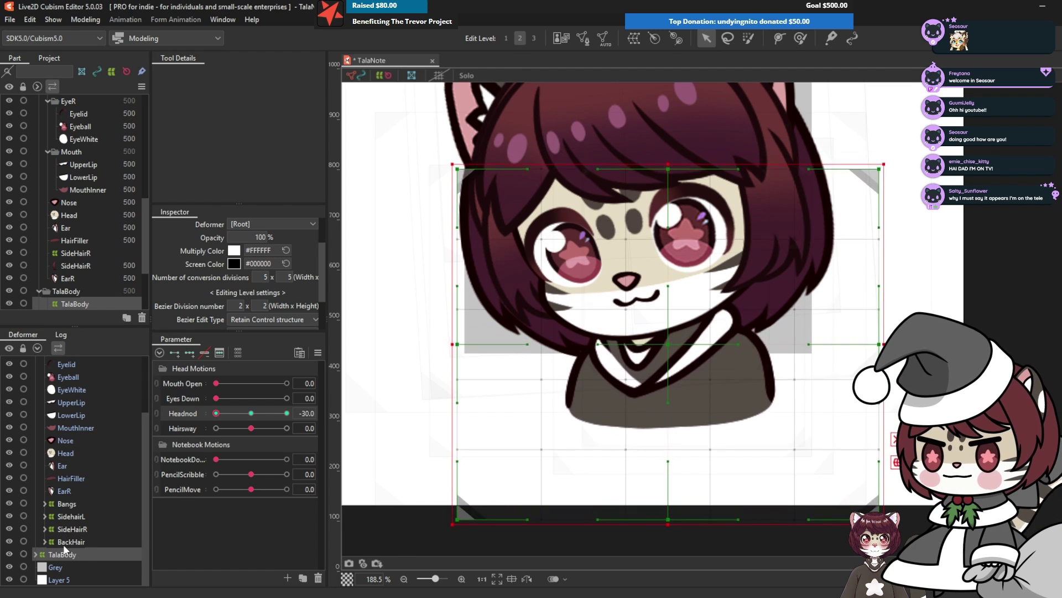
pyautogui.press('Up')
pyautogui.press('Up')
pyautogui.press('Up')
pyautogui.press('Up')
pyautogui.press('Up')
pyautogui.press('Up')
pyautogui.press('Up')
pyautogui.press('Up')
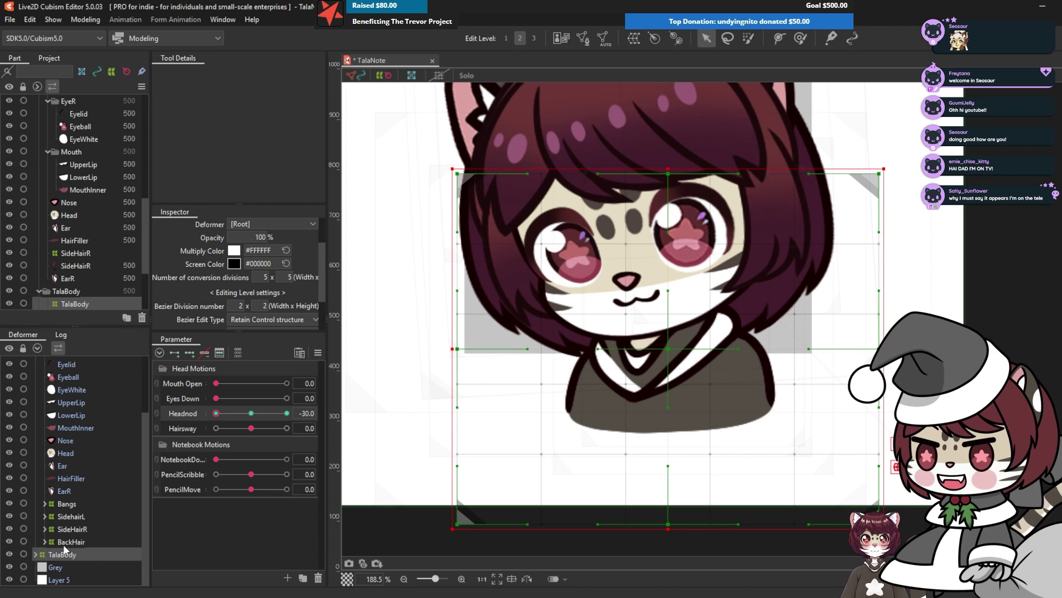
# Tilt the TalaBody deformer slightly counter-clockwise at Headnod -30, nudge it right and pull its centre point down
pyautogui.moveTo(444, 161); pyautogui.dragTo(415, 164)
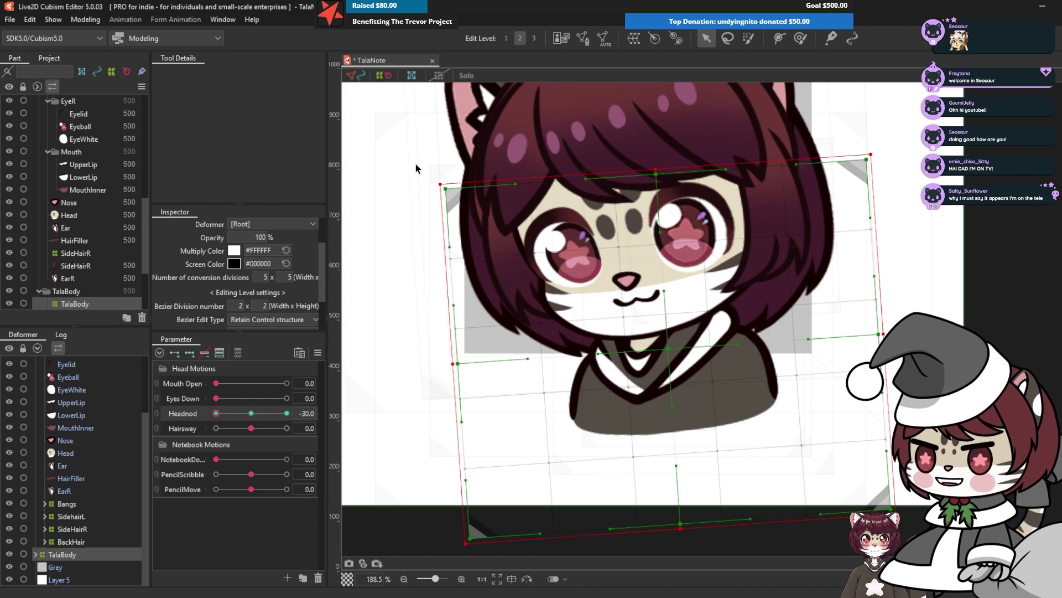
pyautogui.press('Right')
pyautogui.press('Right')
pyautogui.press('Right')
pyautogui.moveTo(668, 349); pyautogui.dragTo(672, 368)
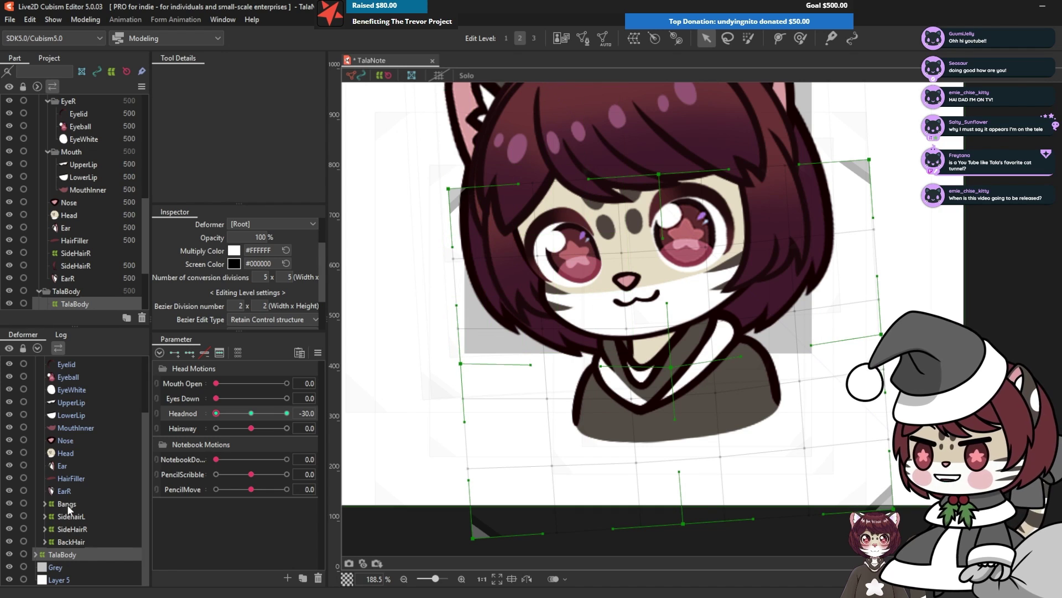
# Nudge the whole TalaBody deformer back up at Headnod -30 to sit closer under the head, and check the nod
pyautogui.click(55, 558)
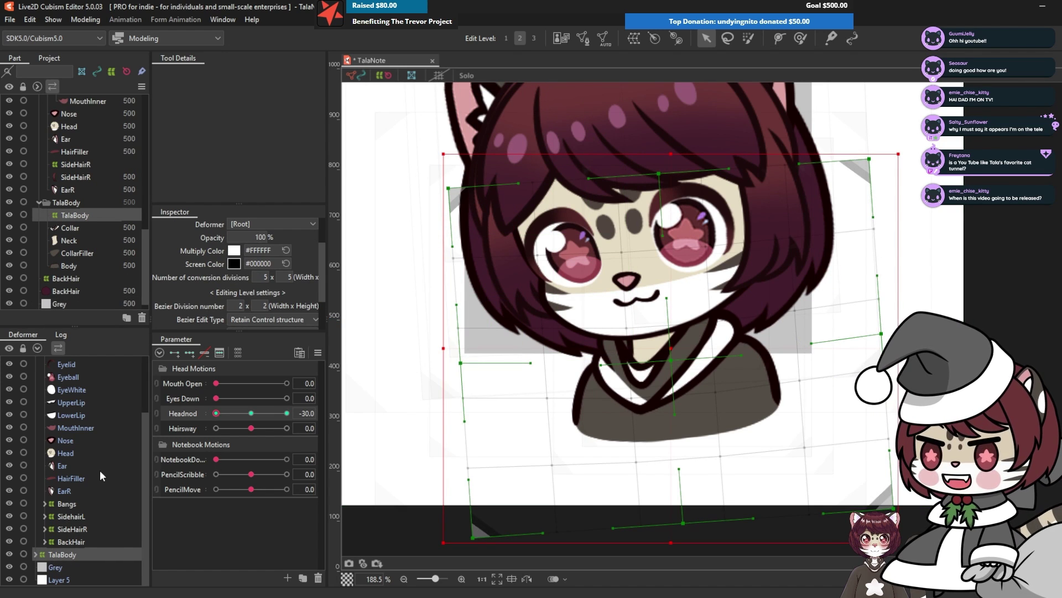
pyautogui.press('Up')
pyautogui.press('Up')
pyautogui.press('Up')
pyautogui.press('Up')
pyautogui.press('Up')
pyautogui.press('Up')
pyautogui.press('Up')
pyautogui.press('Up')
pyautogui.press('Down')
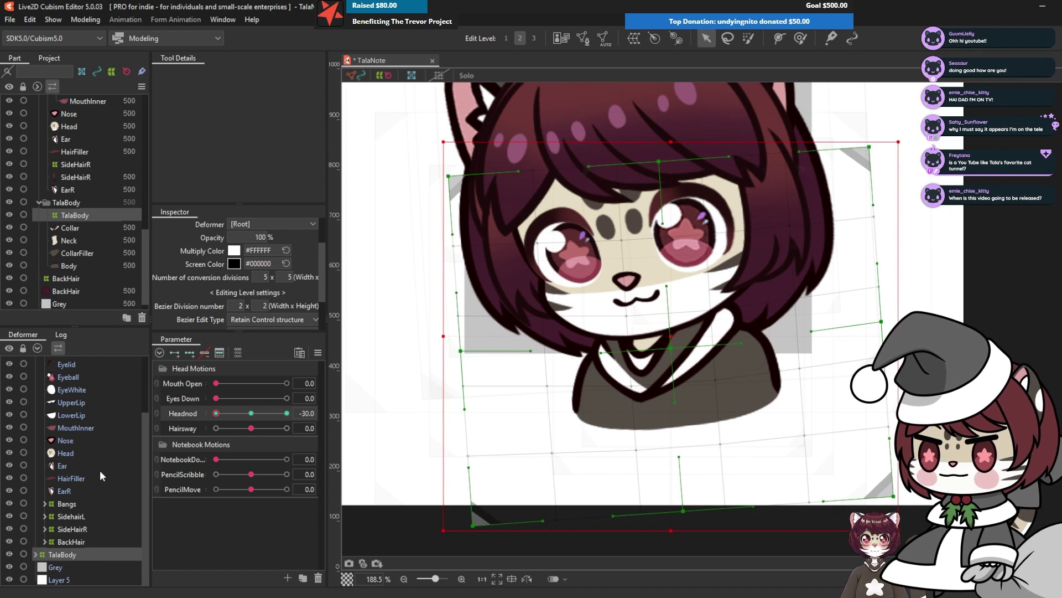
pyautogui.press('Up')
pyautogui.moveTo(220, 412); pyautogui.dragTo(176, 409)
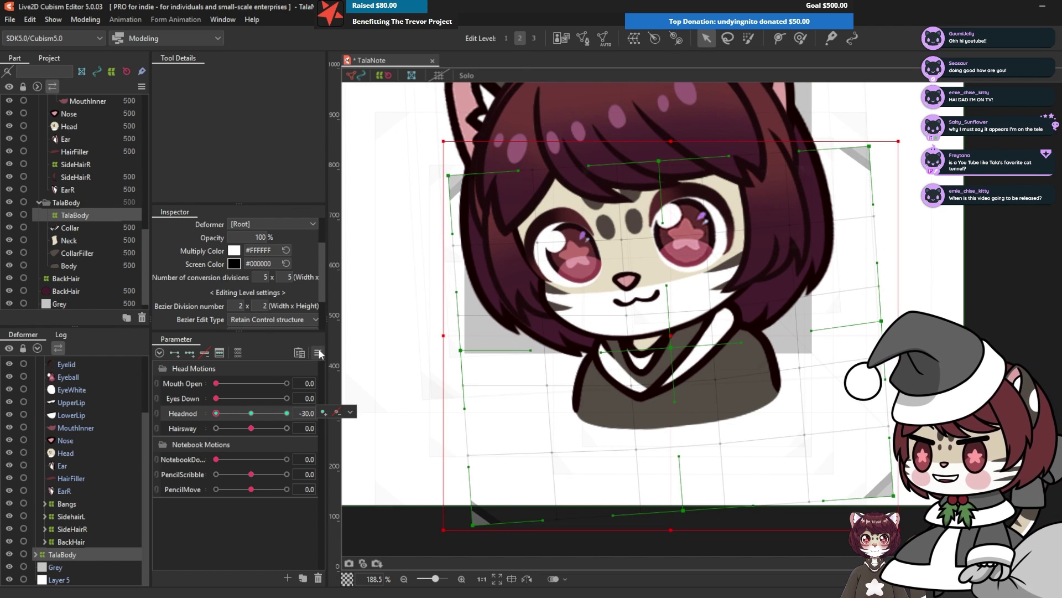
# Reset all parameters to their defaults and open the Notebook deformer's opacity for editing
pyautogui.click(319, 353)
pyautogui.click(350, 352)
pyautogui.scroll(3, 78, 403)
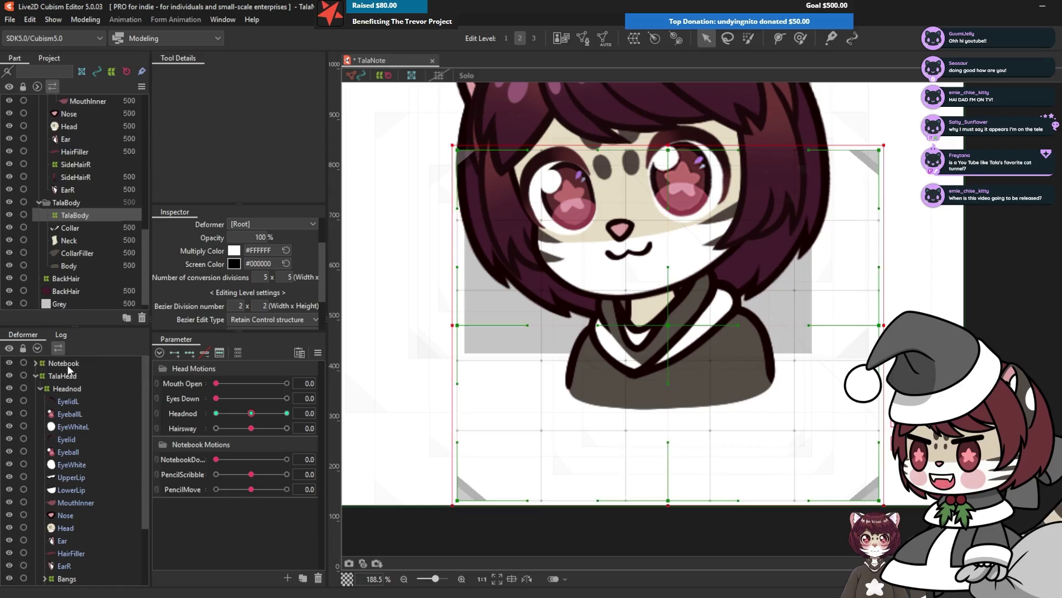
pyautogui.click(68, 366)
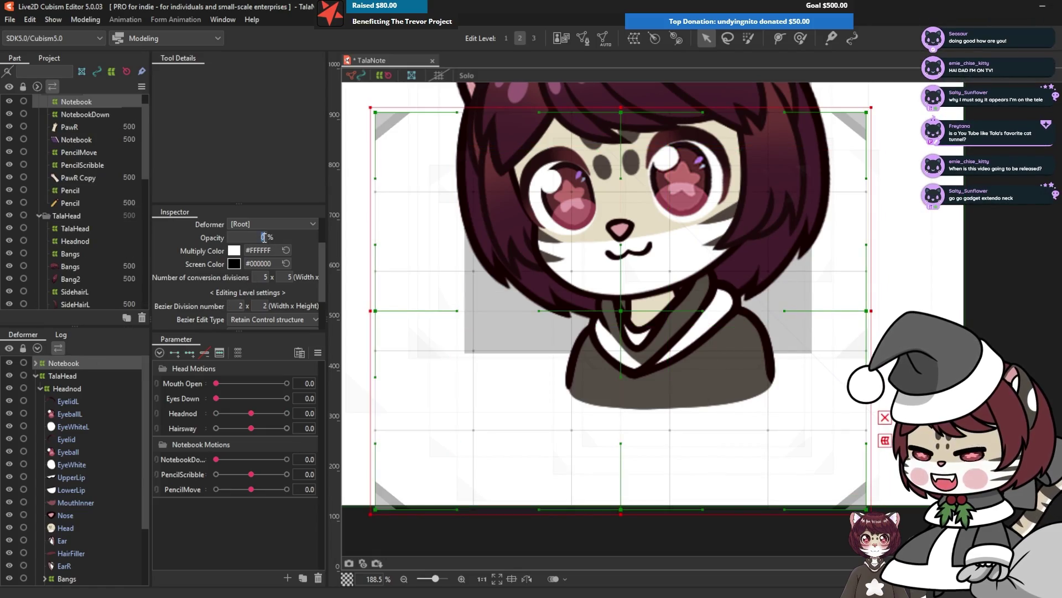